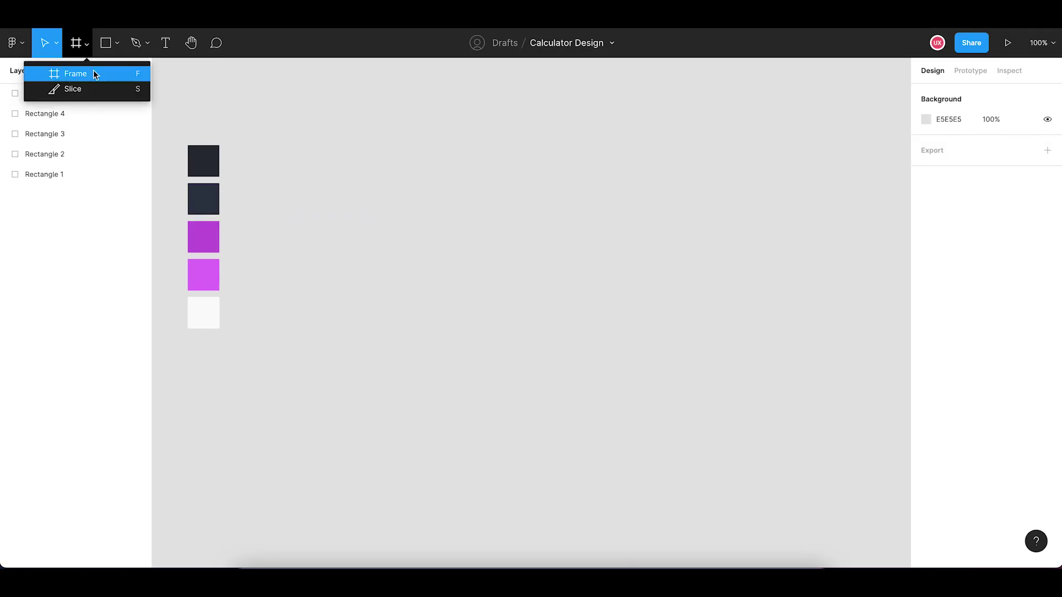
Select the Frame tool so the phone, tablet and desktop size presets are listed
click(93, 70)
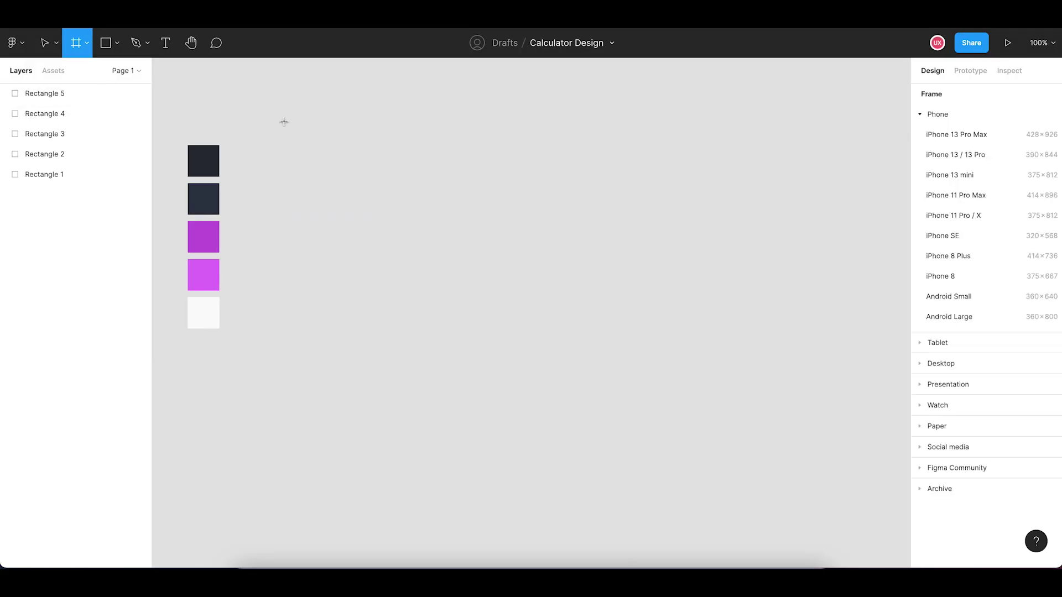
Draw Frame 1 at 283×559 with a 30px corner radius
drag(300, 121, 469, 424)
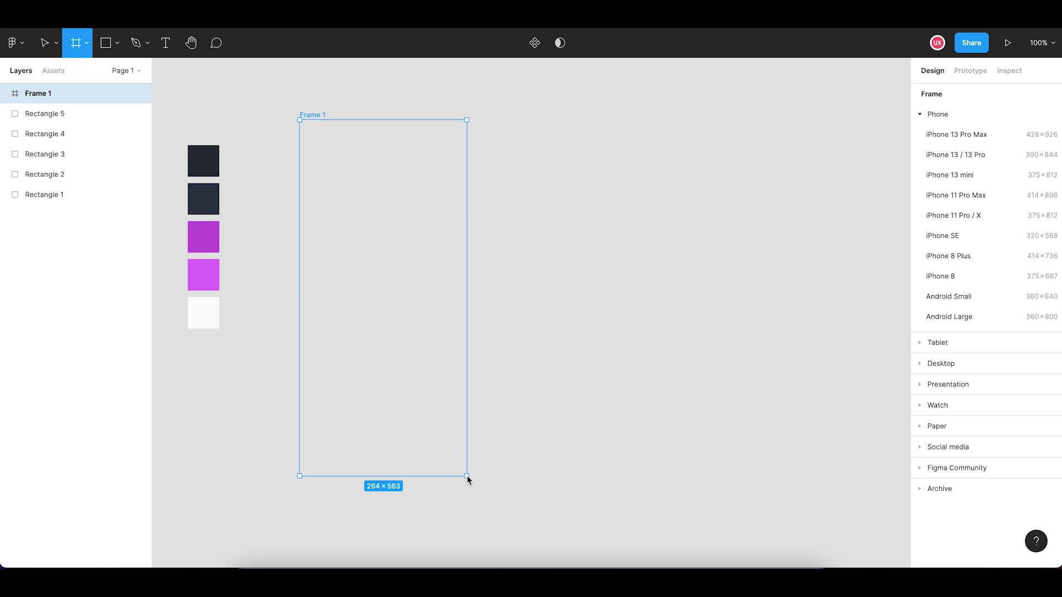
mouse_move(469, 423)
mouse_down()
mouse_move(463, 499)
mouse_move(465, 477)
mouse_move(478, 474)
mouse_up()
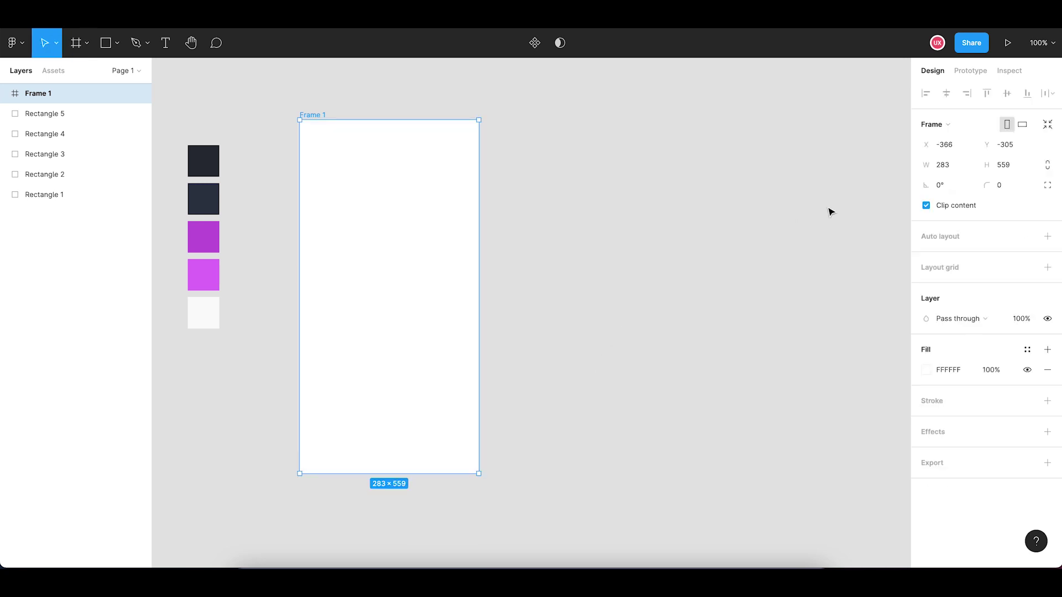
click(1003, 189)
key(Return)
click(741, 210)
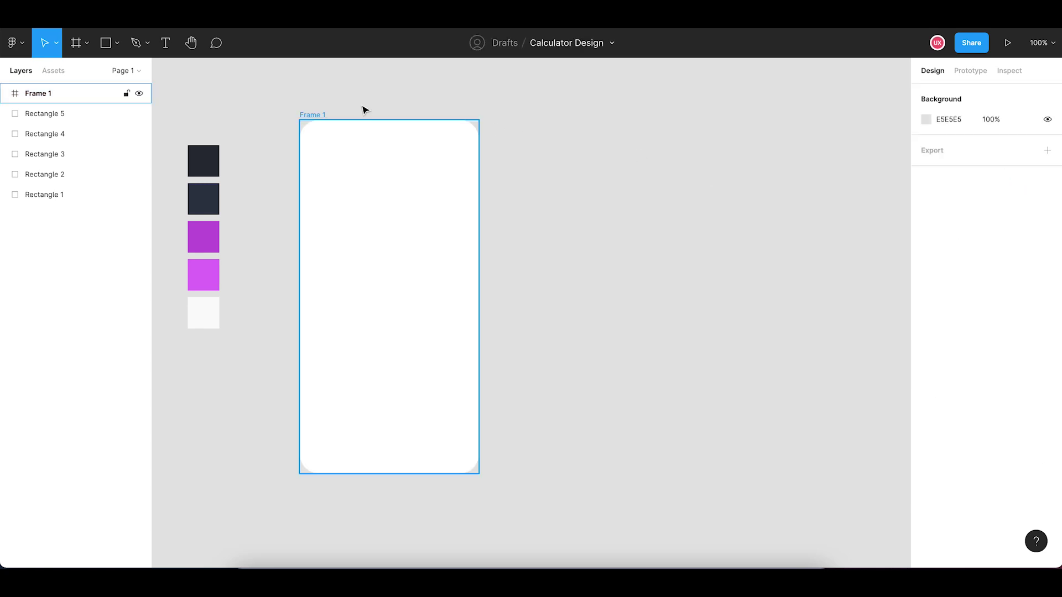
click(325, 114)
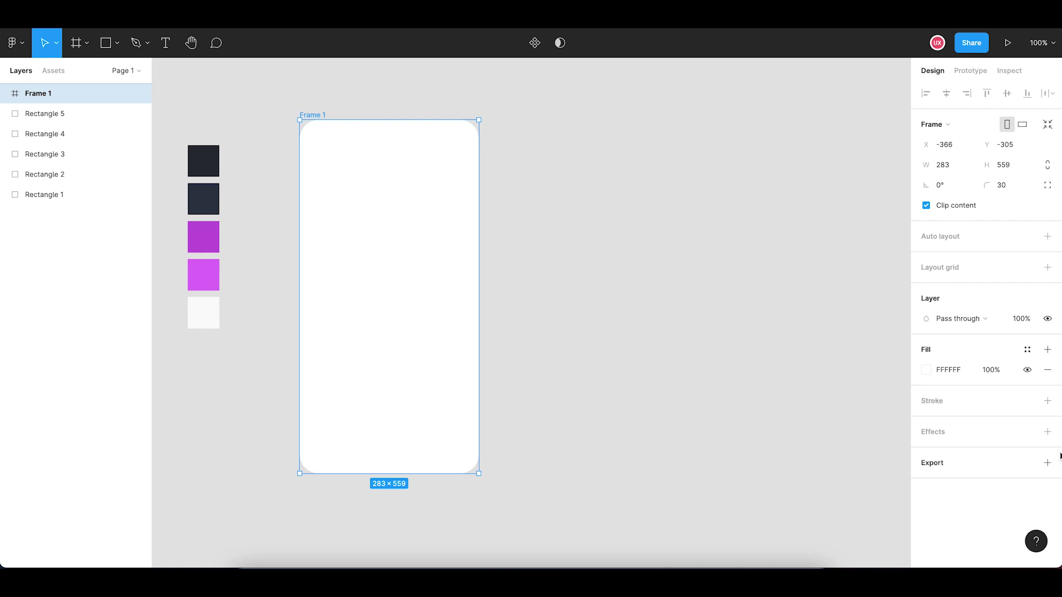
Give Frame 1 a drop shadow and a dark 292E37 fill sampled from the swatches
click(1047, 432)
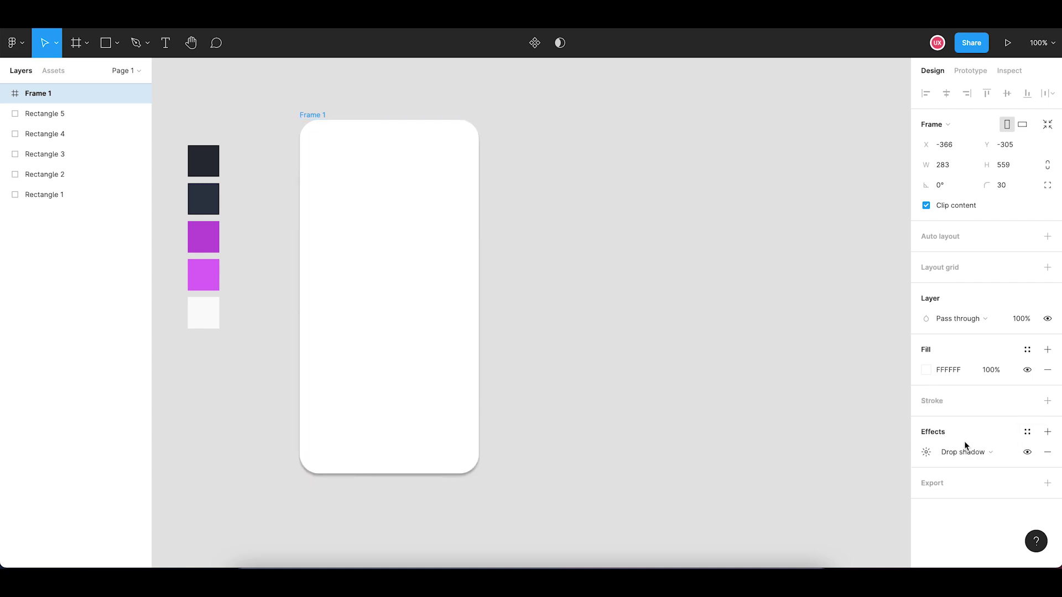
click(925, 370)
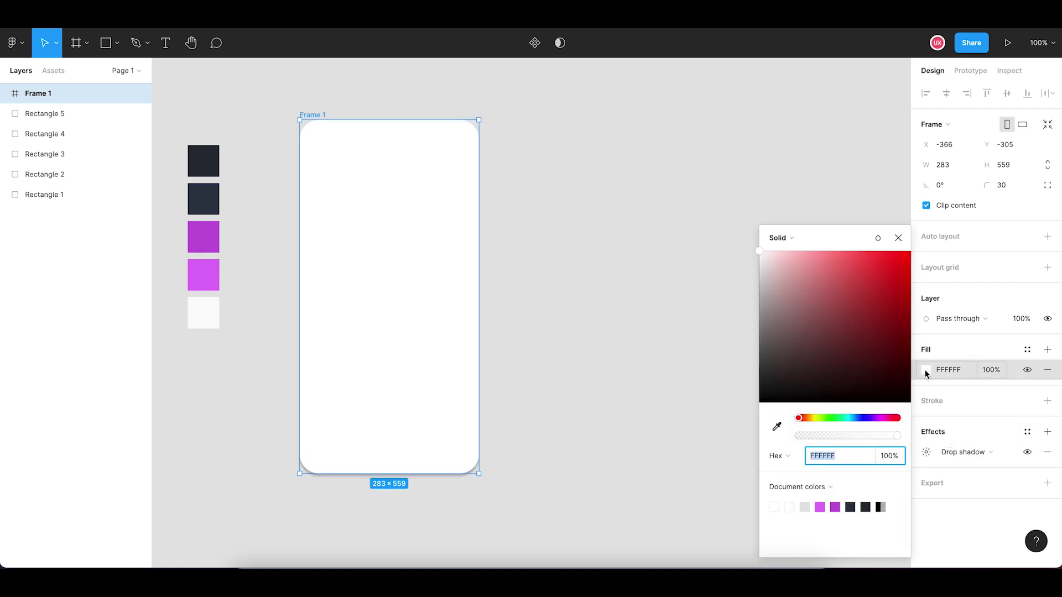
click(778, 428)
click(872, 508)
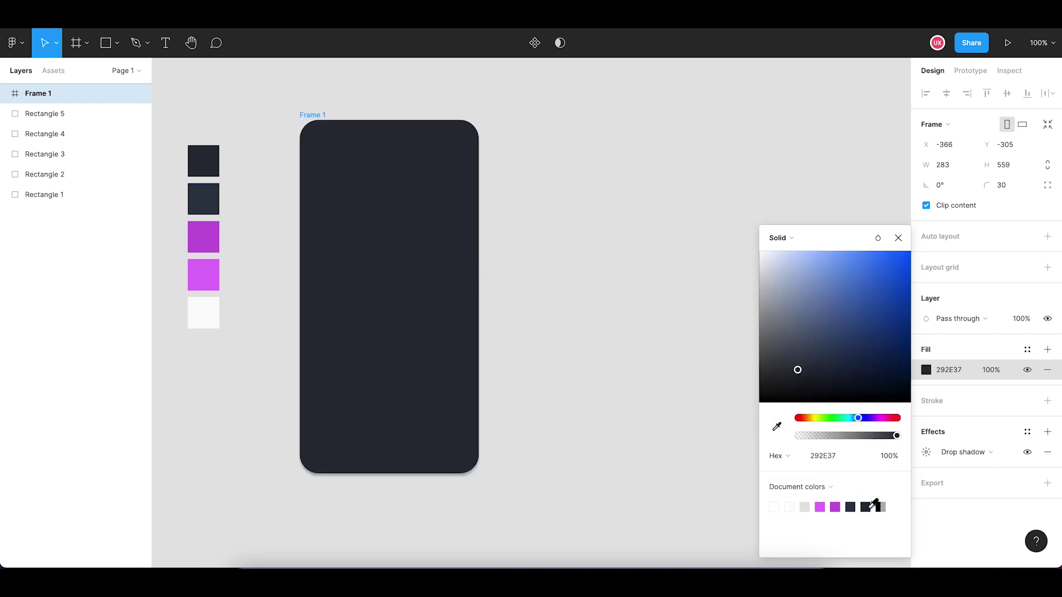
click(831, 197)
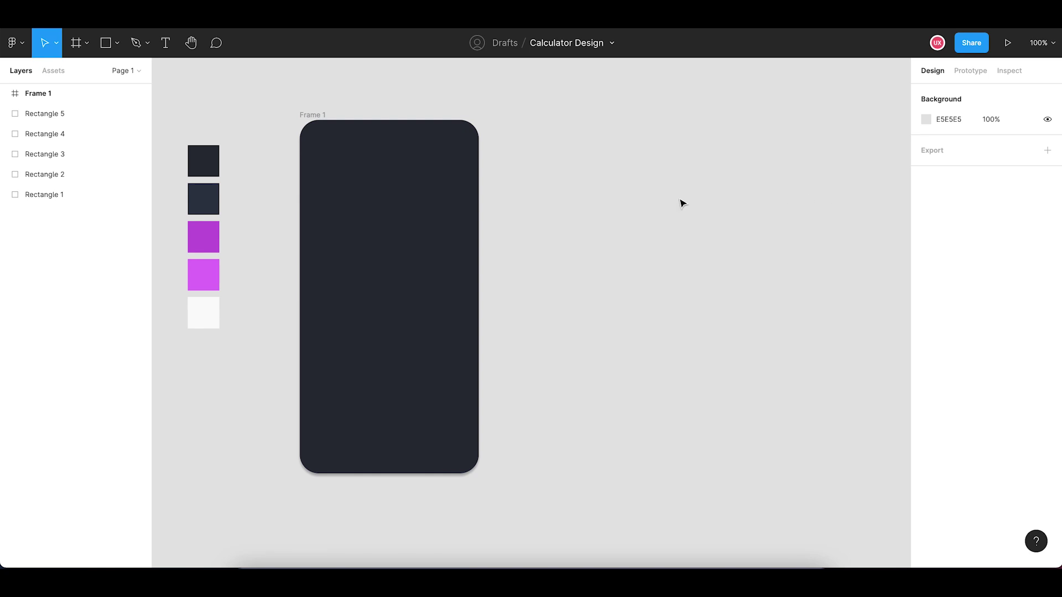
Draw a 70×70 square in Frame 1's bottom-left corner
scroll(682, 203, left, 3)
click(118, 44)
click(116, 75)
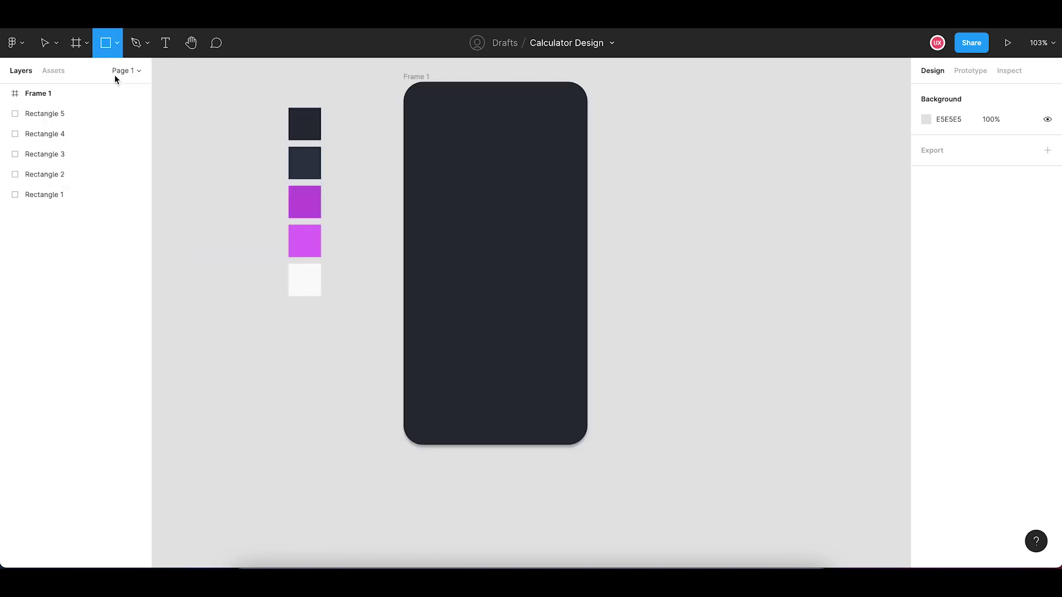
drag(404, 398, 455, 447)
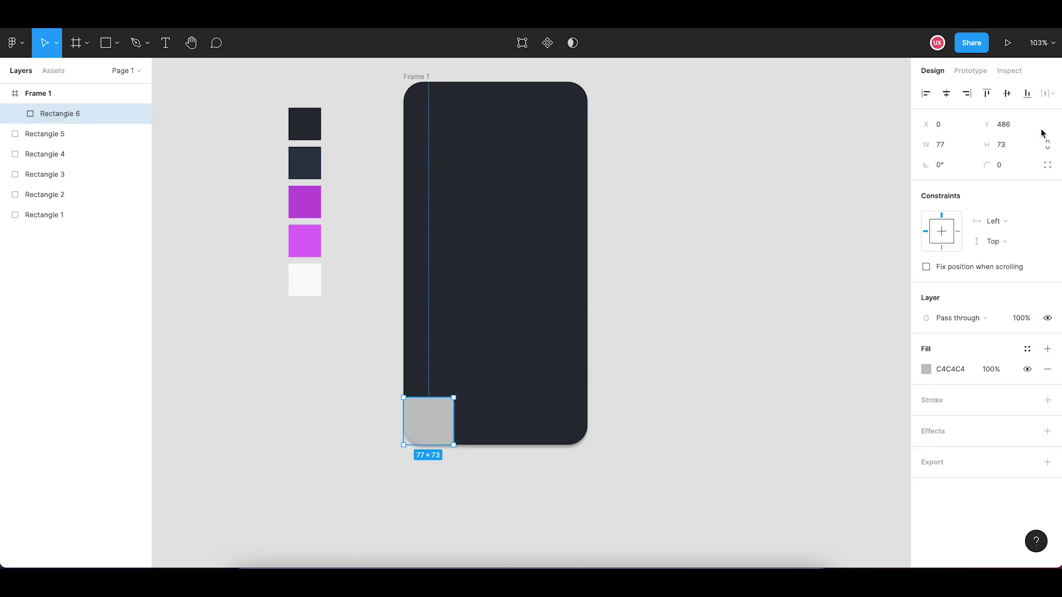
click(951, 148)
text(70)
key(Tab)
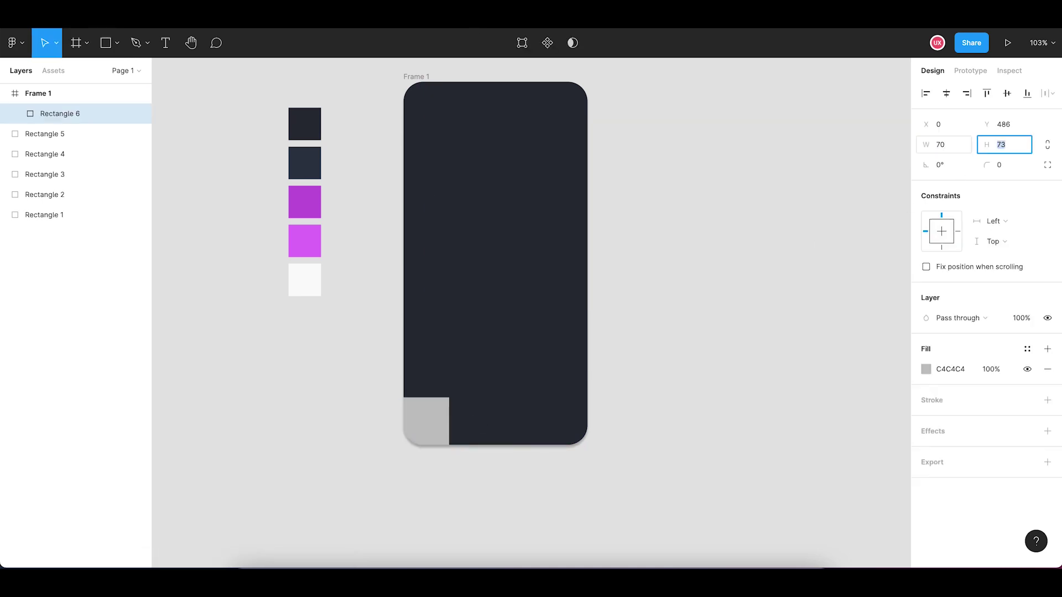
text(70)
key(Return)
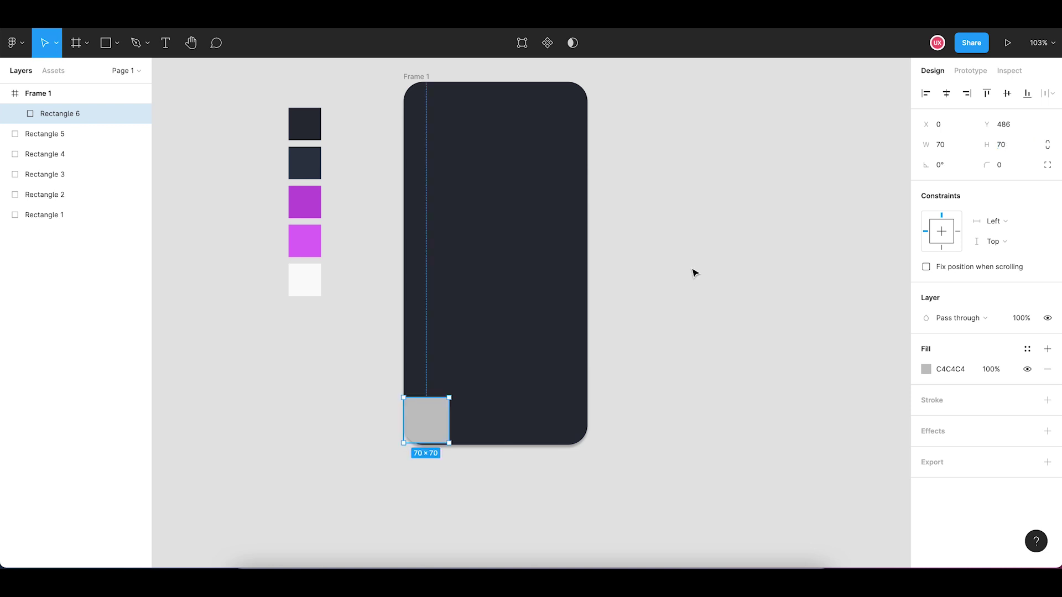
key(Down)
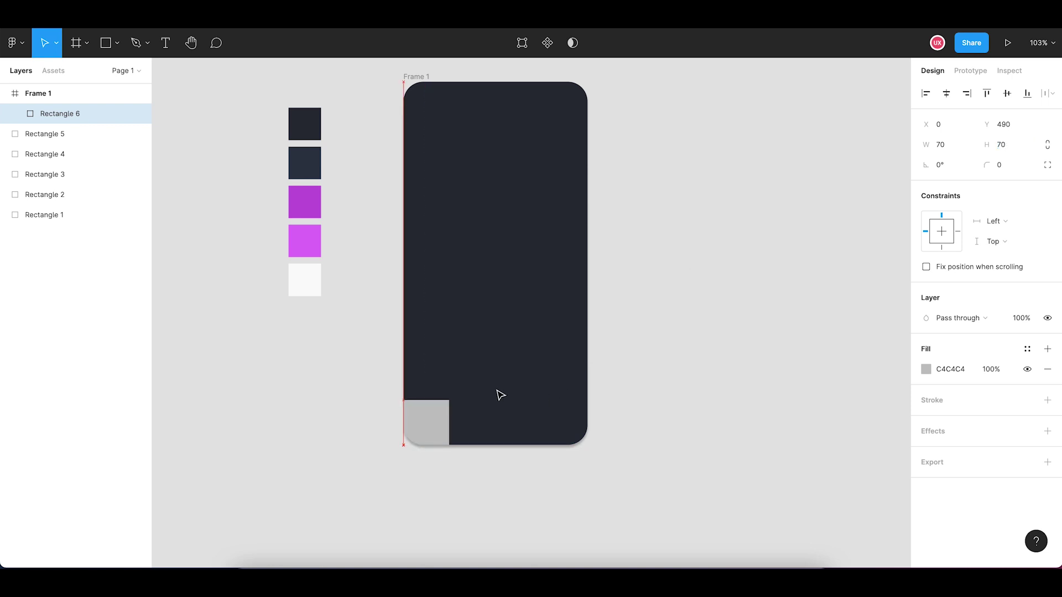
Give the square a 1.5px outside stroke in the frame colour 292E37
click(934, 402)
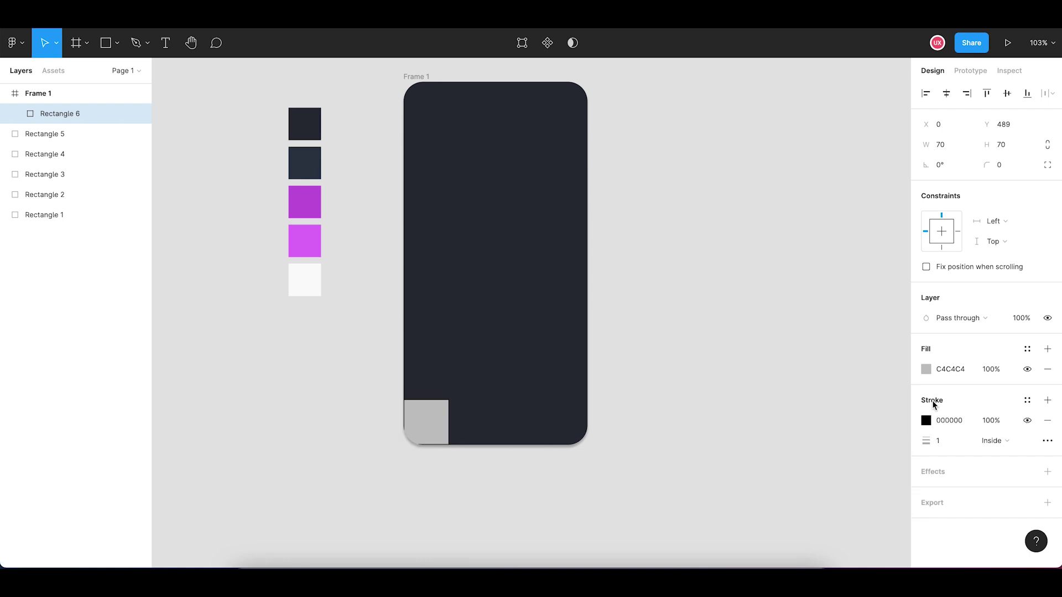
click(925, 421)
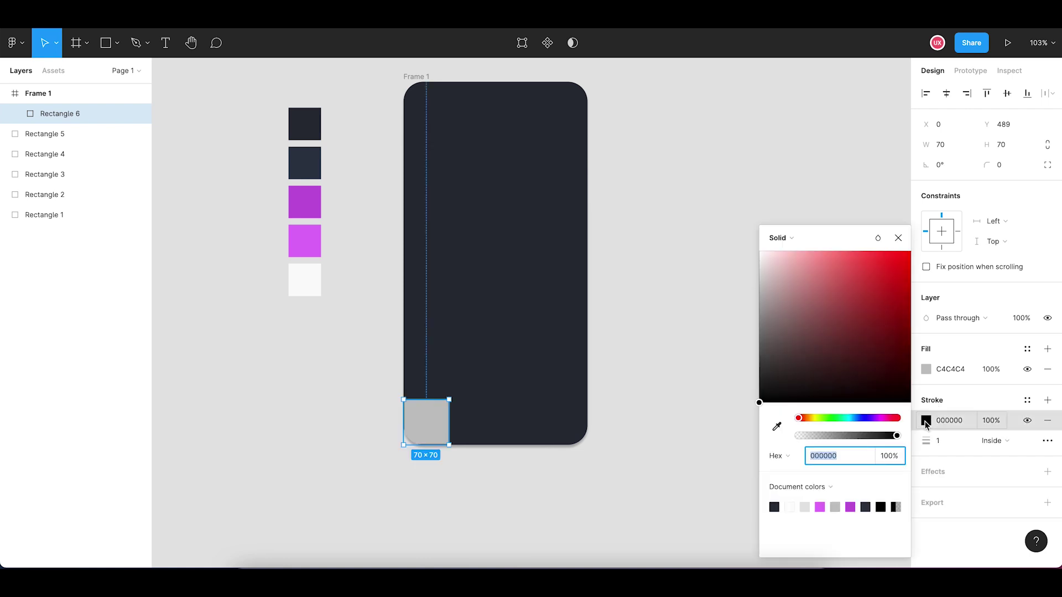
click(774, 424)
click(555, 332)
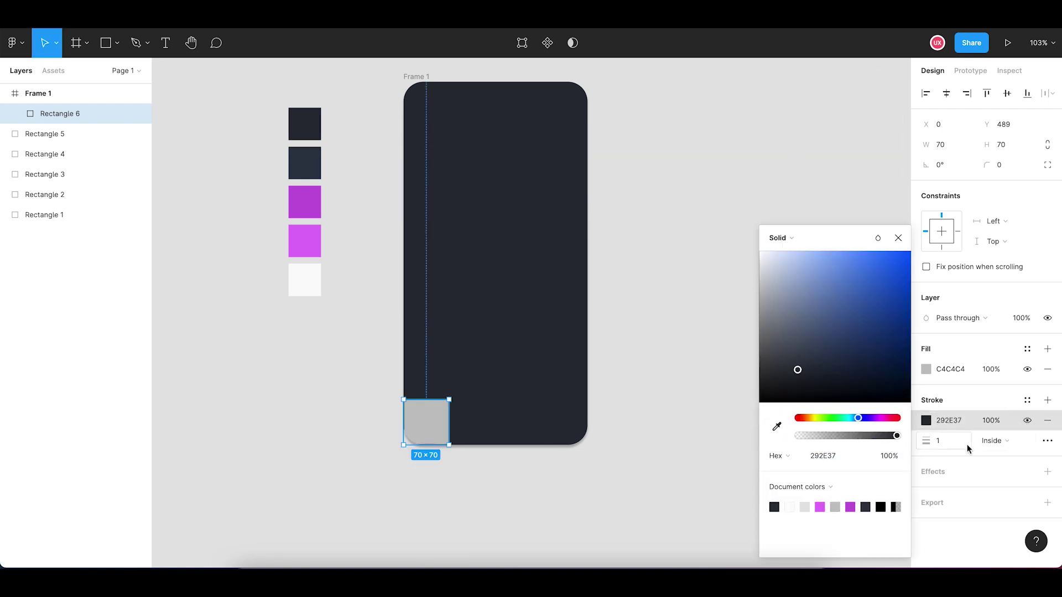
click(951, 447)
text(.5)
key(Return)
click(992, 440)
click(1005, 458)
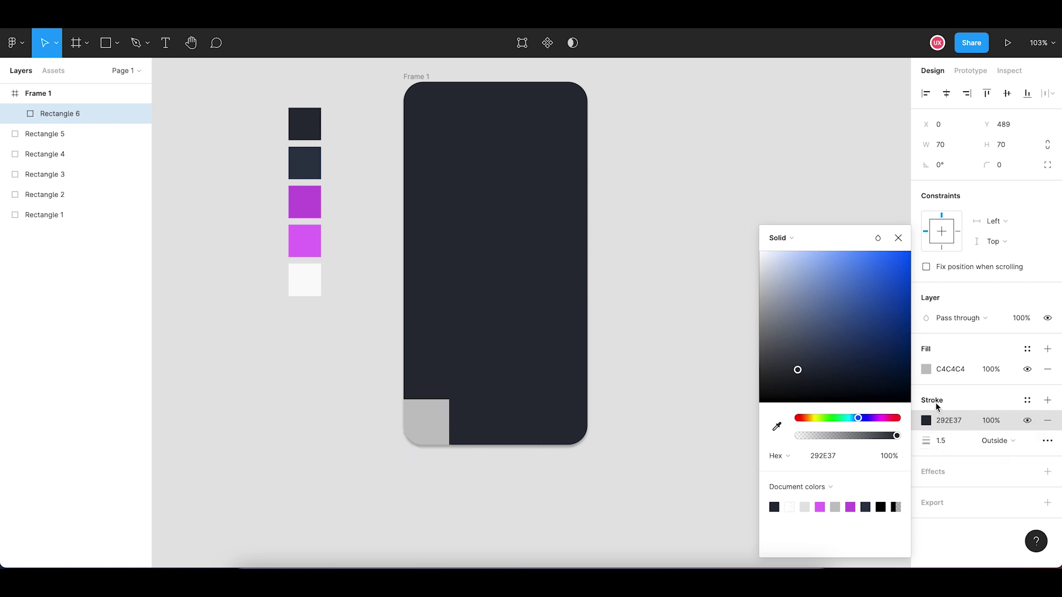
Fill the square with the 2F3747 swatch colour
click(926, 369)
click(925, 371)
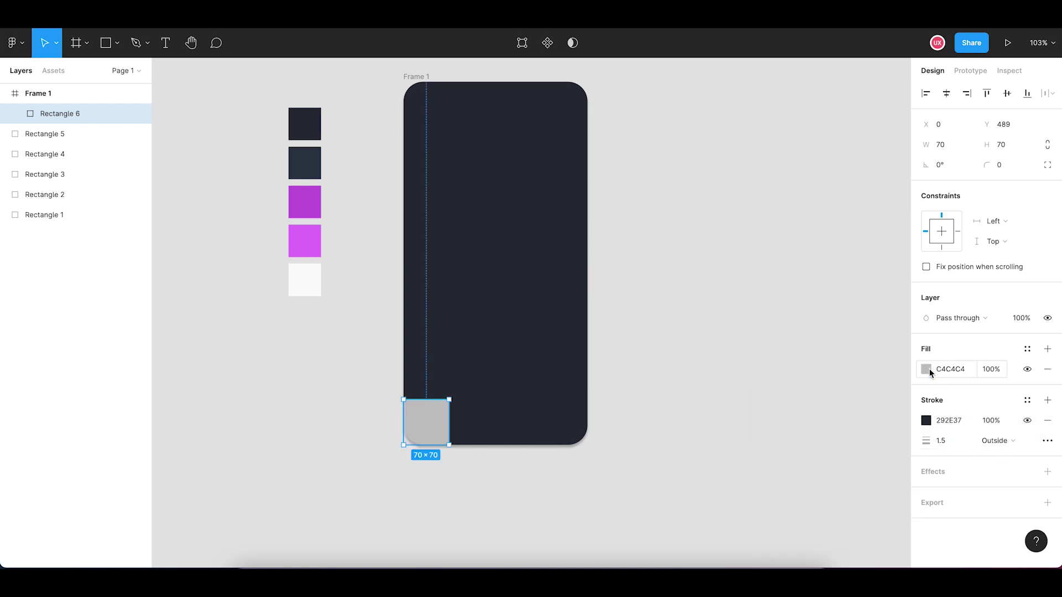
click(926, 370)
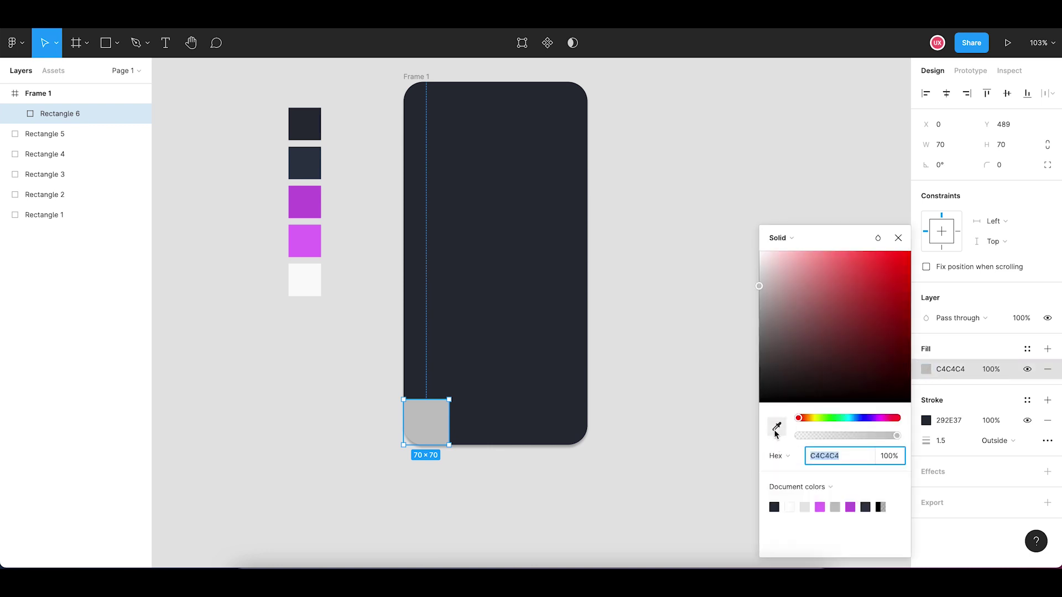
click(777, 428)
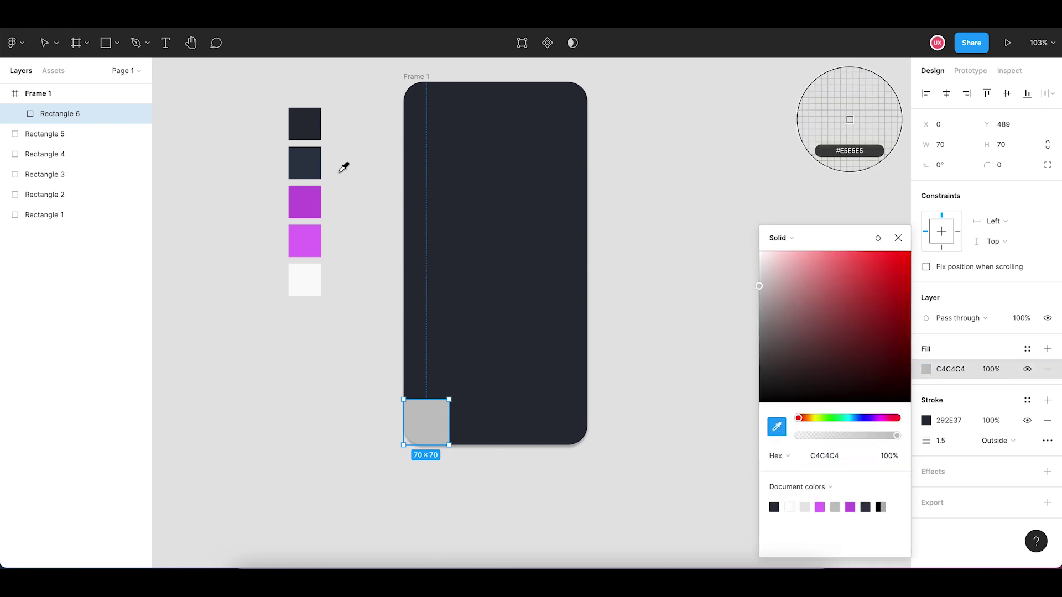
click(312, 160)
Paste a copy of the corner key and place it beside the first with a small gap
click(664, 367)
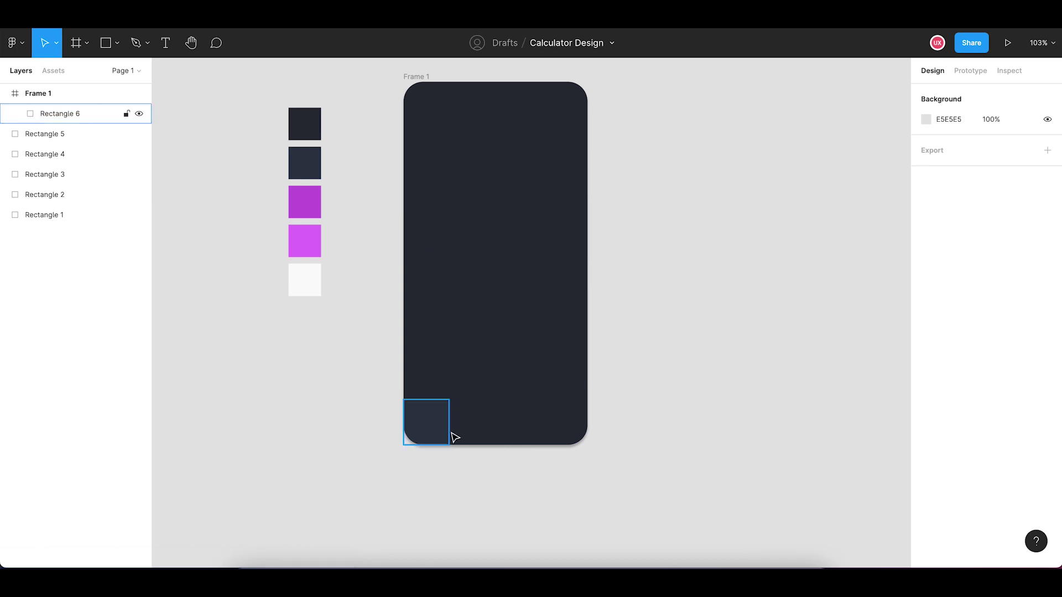
scroll(450, 436, up, 3)
scroll(455, 429, up, 3)
scroll(419, 429, up, 3)
scroll(417, 429, up, 1)
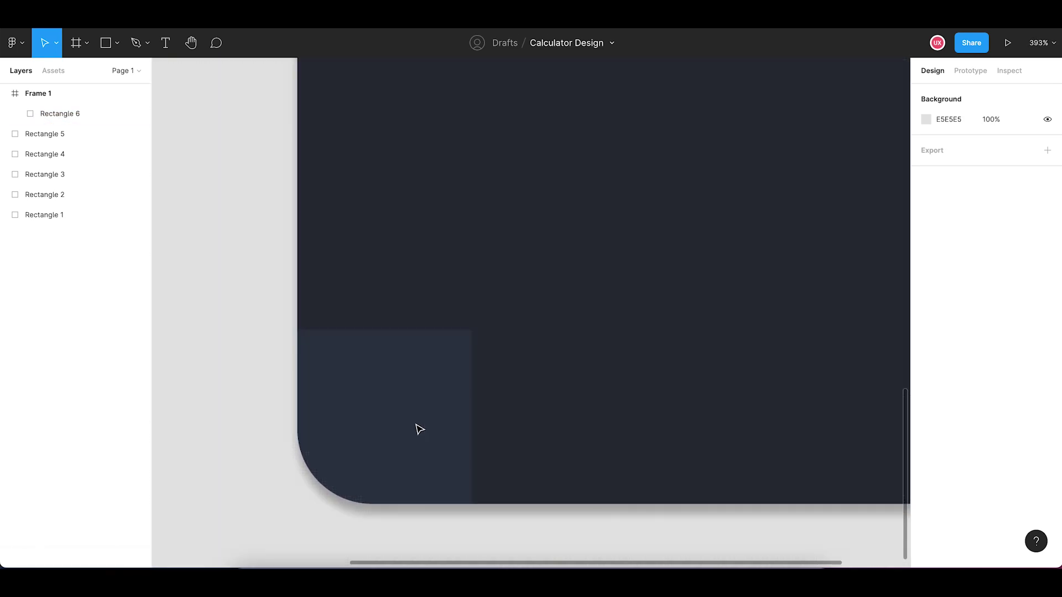
click(425, 419)
key(Up)
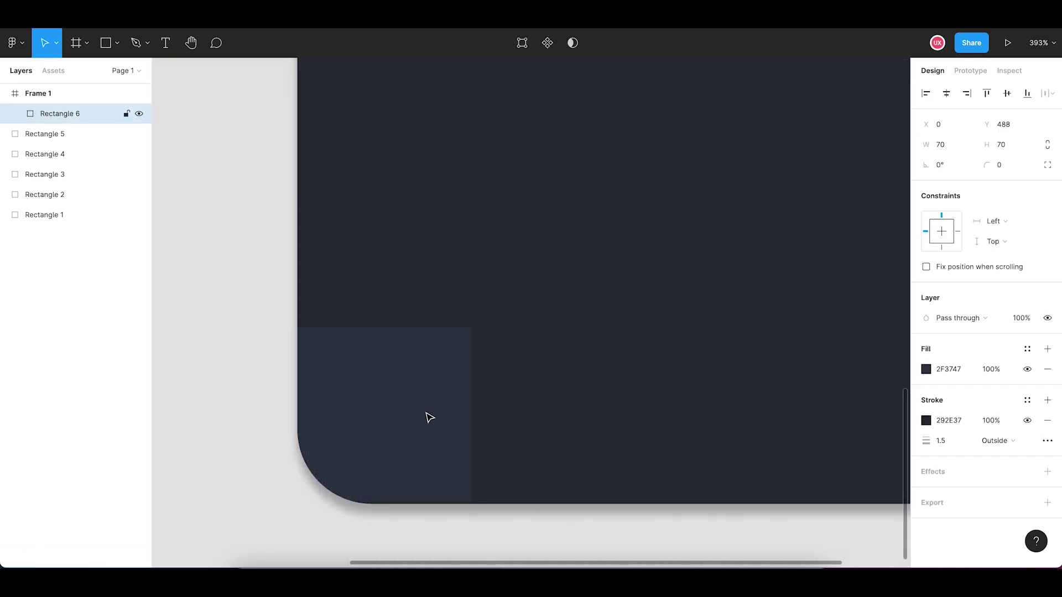
key(Down)
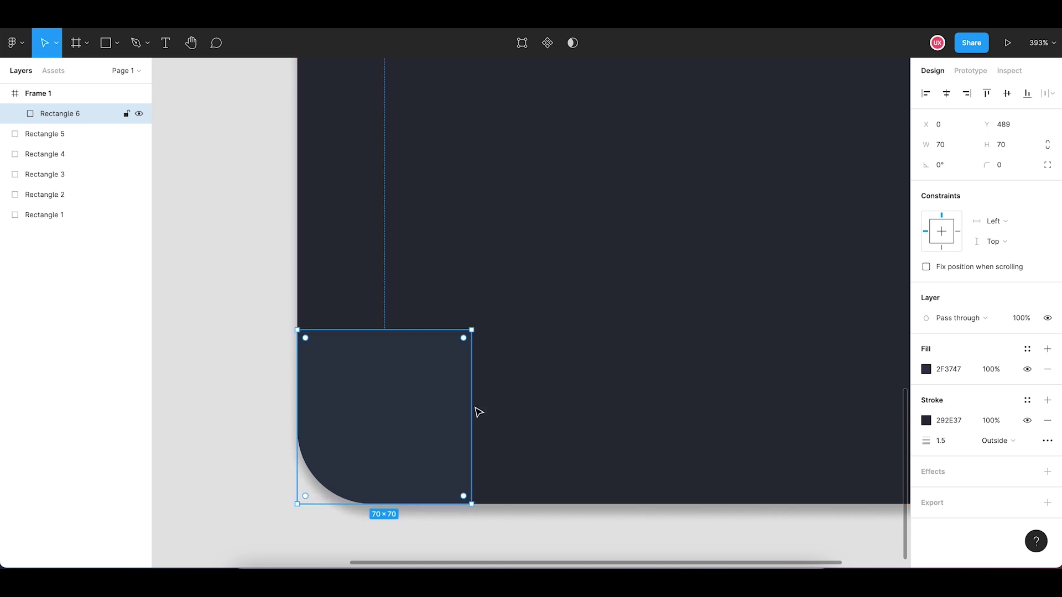
key(ctrl+v)
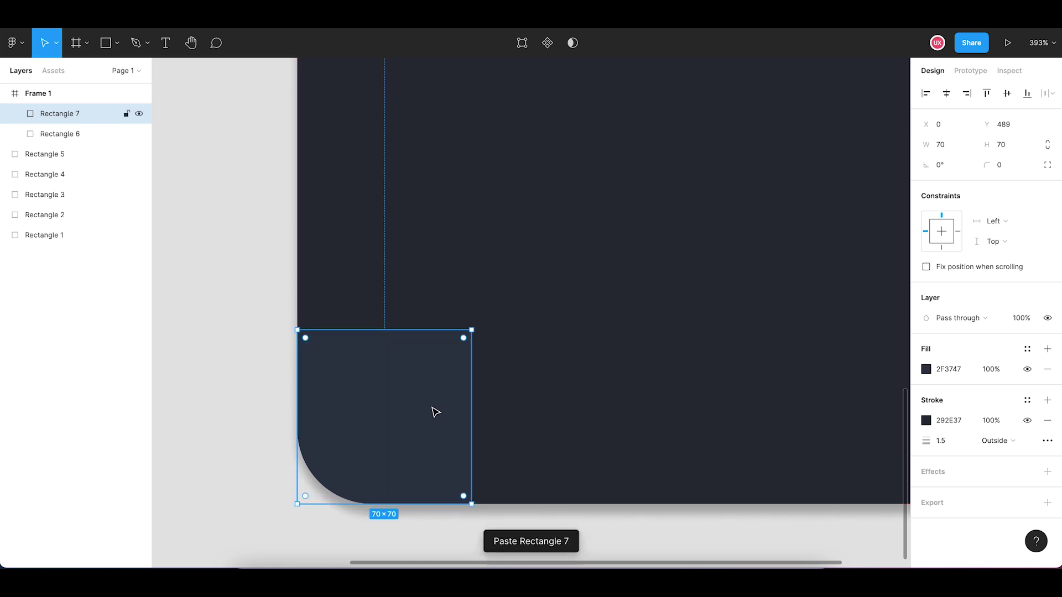
drag(434, 412, 612, 412)
key(Right)
key(Right)
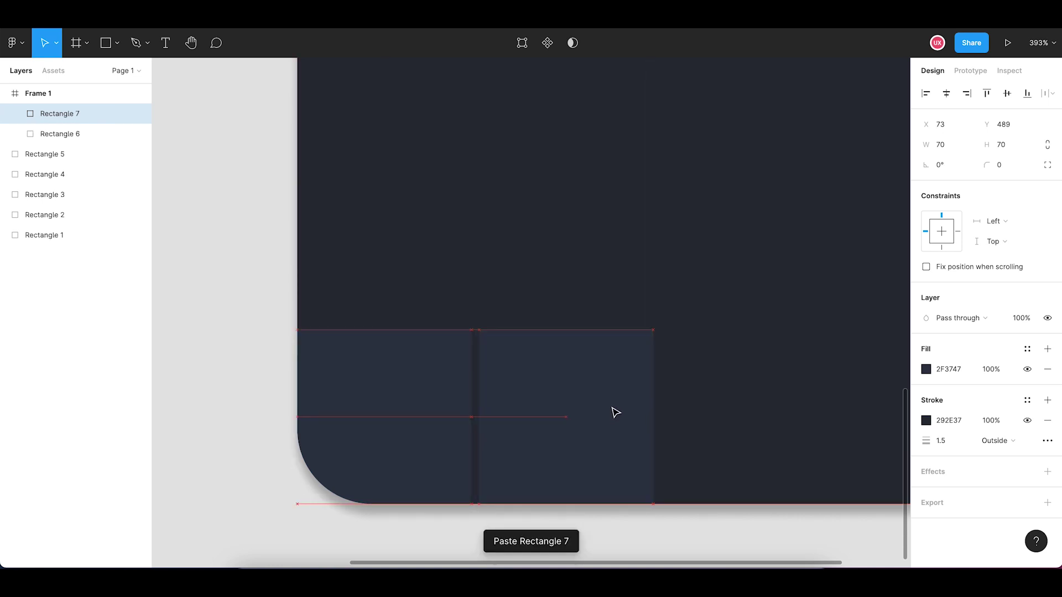
scroll(527, 442, up, 5)
scroll(526, 442, up, 1)
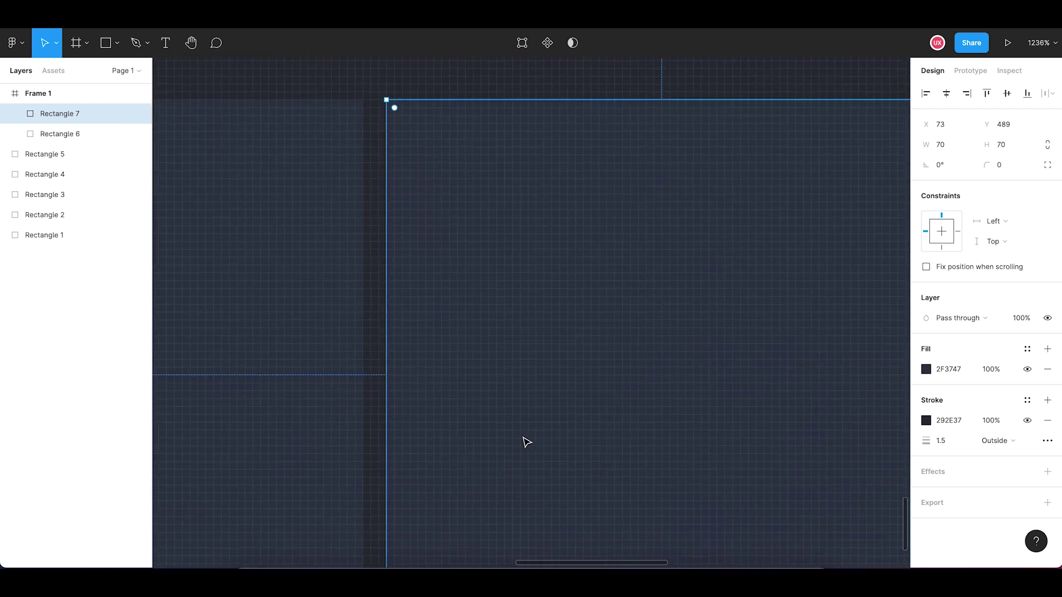
key(Left)
scroll(526, 442, down, 5)
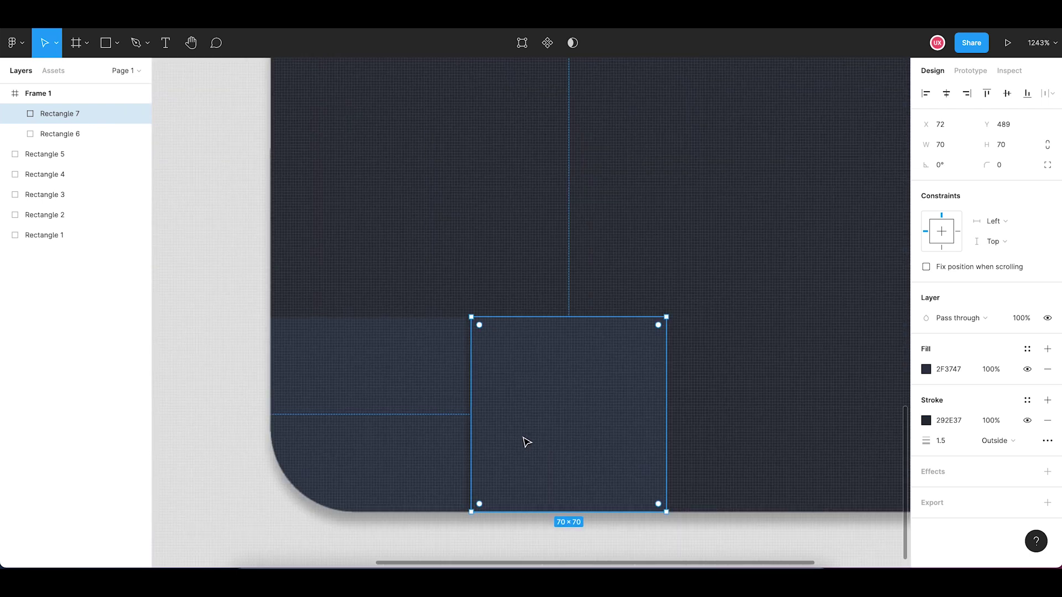
drag(691, 522, 662, 472)
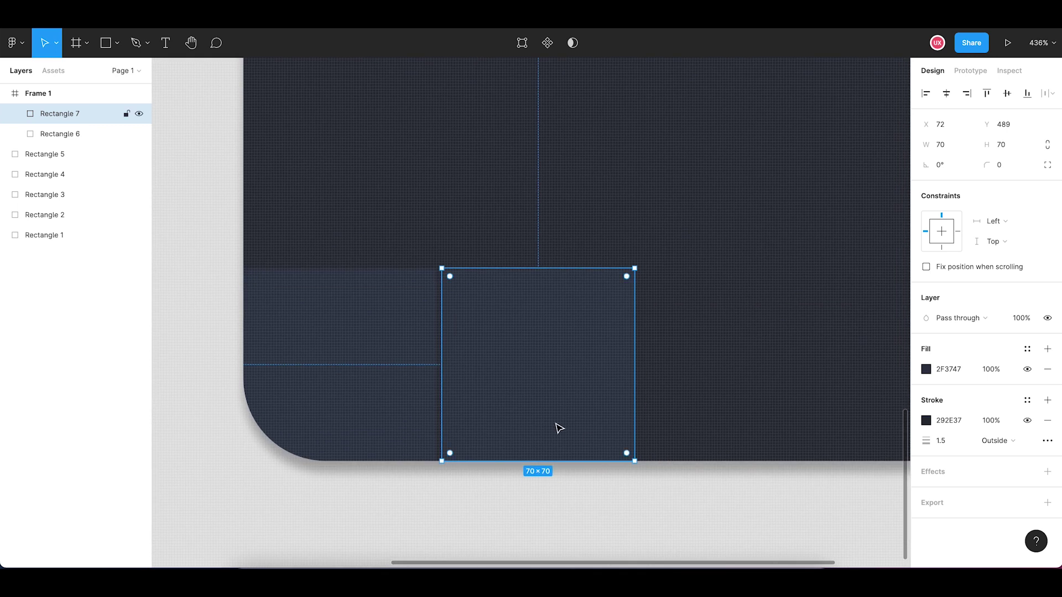
Paste two more copies to finish four 70×70 keys along the frame's bottom edge
click(553, 493)
click(551, 423)
key(ctrl+v)
drag(590, 396, 786, 396)
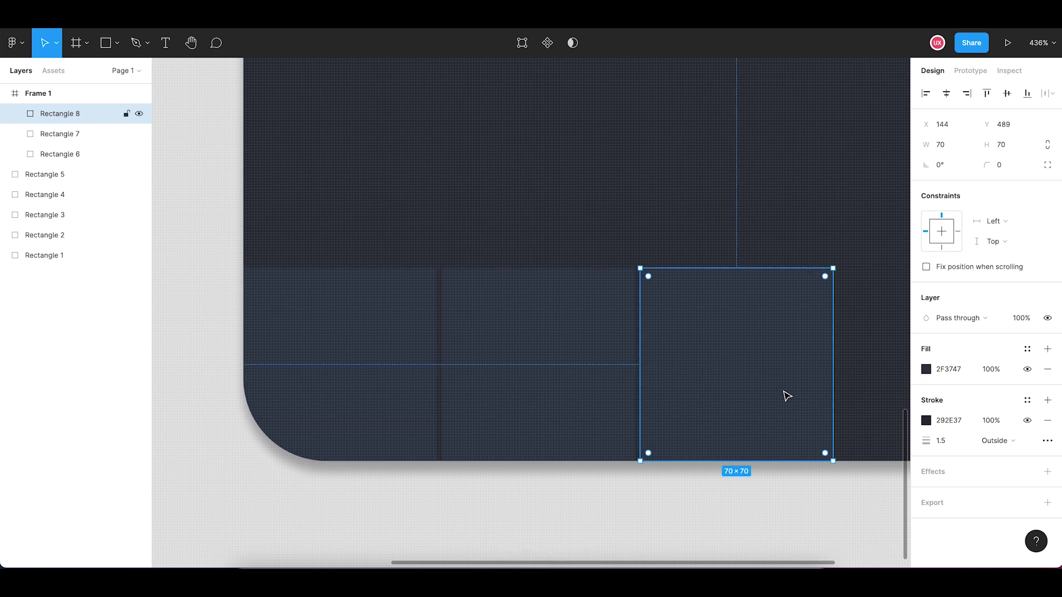
scroll(791, 396, down, 2)
scroll(656, 401, right, 5)
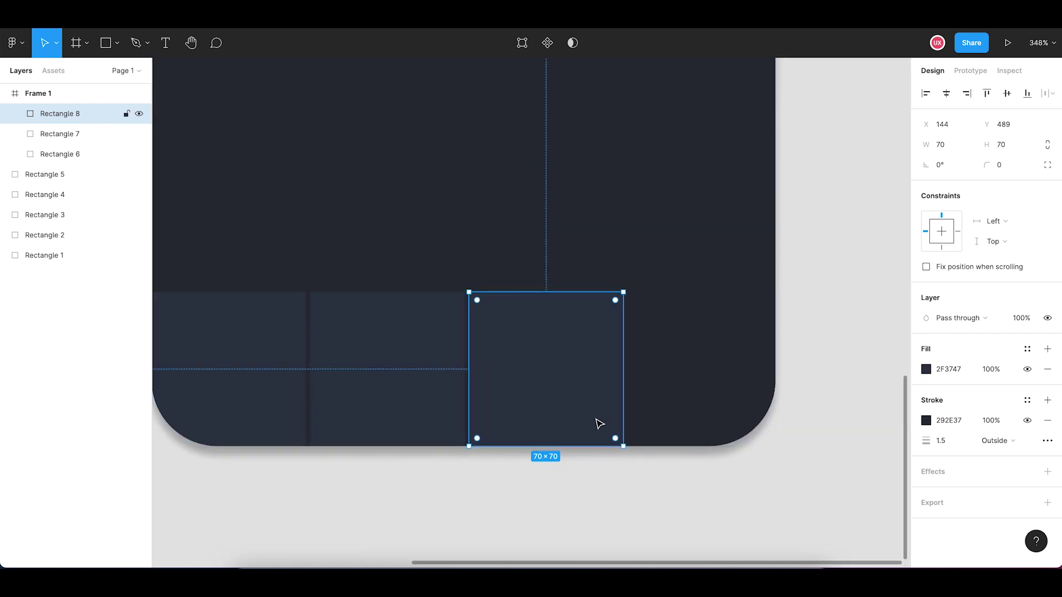
key(ctrl+v)
drag(659, 405, 755, 408)
scroll(802, 290, down, 3)
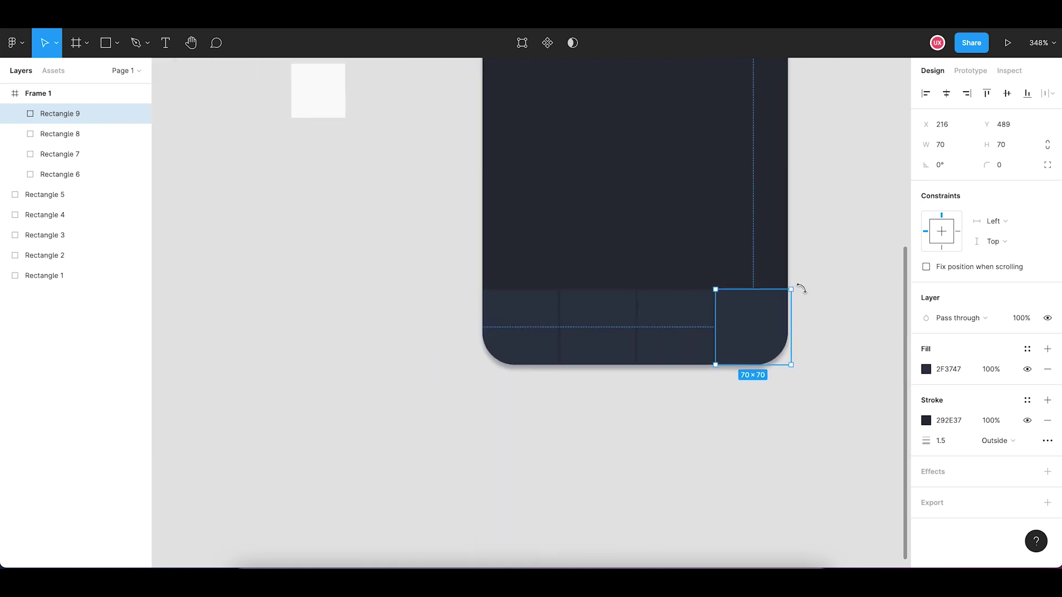
scroll(719, 343, right, 3)
scroll(673, 387, down, 2)
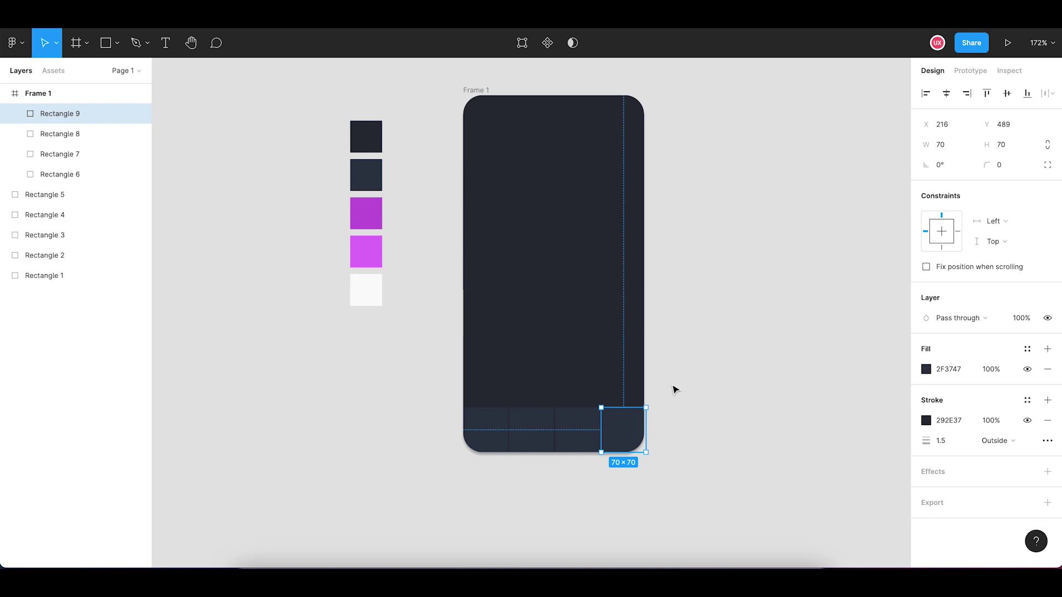
Widen Frame 1 to 286 so the tiles fit
click(479, 93)
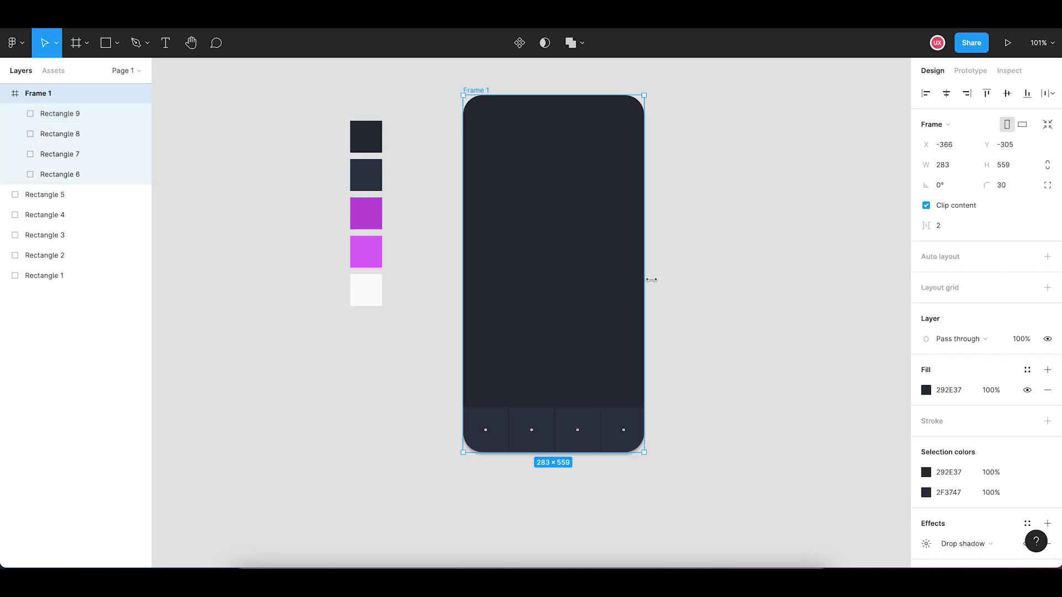
drag(651, 280, 647, 279)
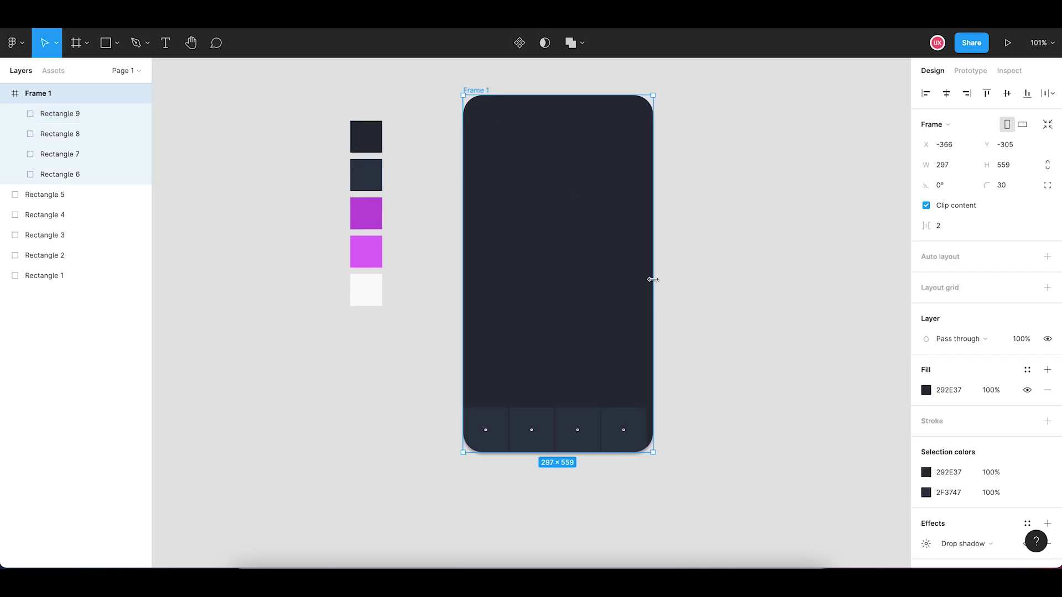
click(700, 340)
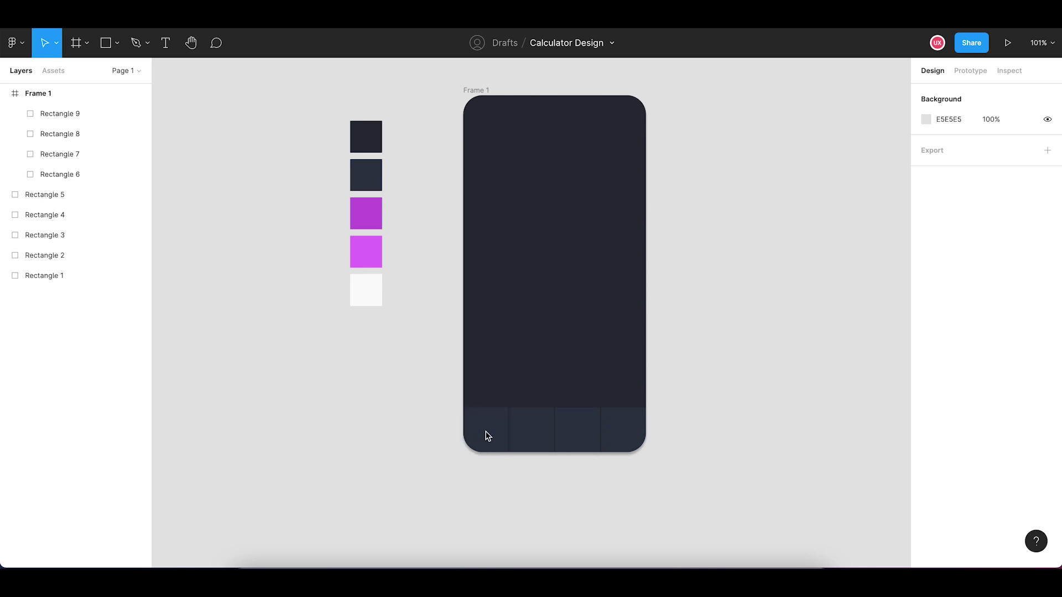
Copy the bottom row of four tiles and place the copy directly above it
click(498, 445)
shift+click(538, 440)
shift+click(577, 442)
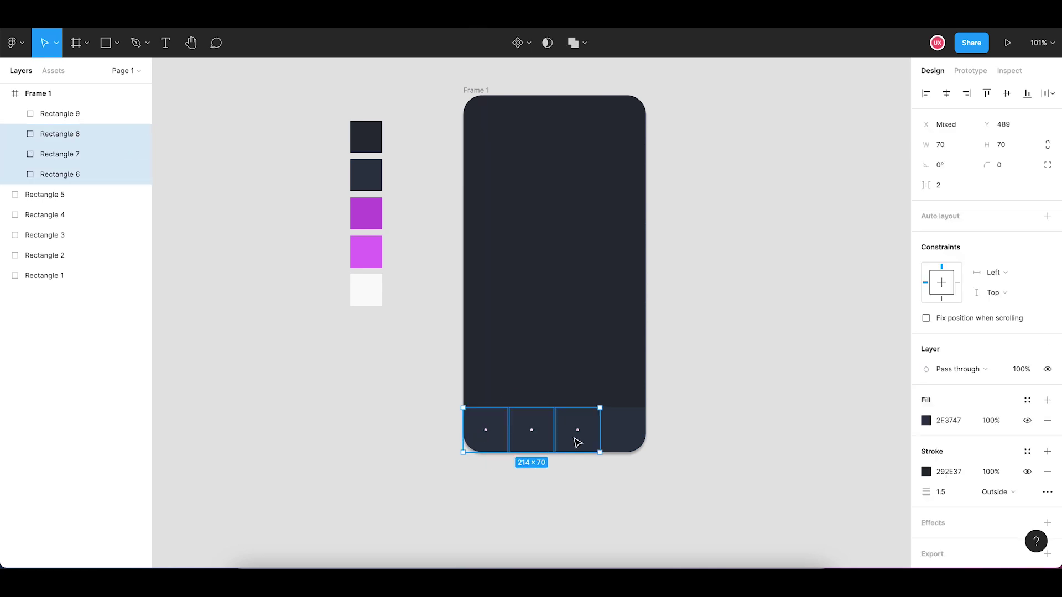
shift+click(622, 442)
scroll(623, 443, up, 5)
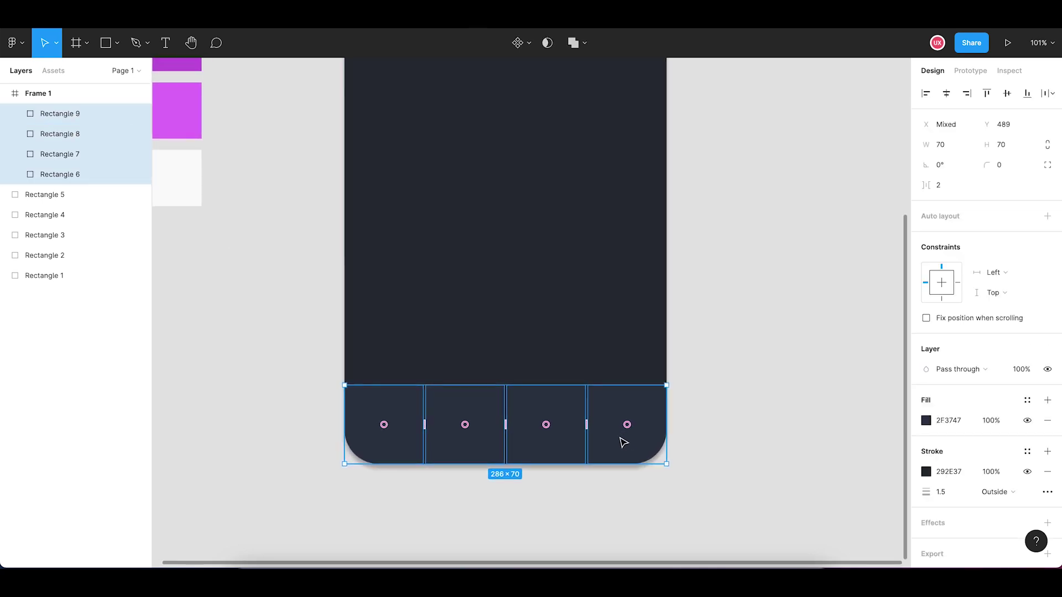
key(ctrl+c)
key(ctrl+v)
drag(609, 407, 610, 323)
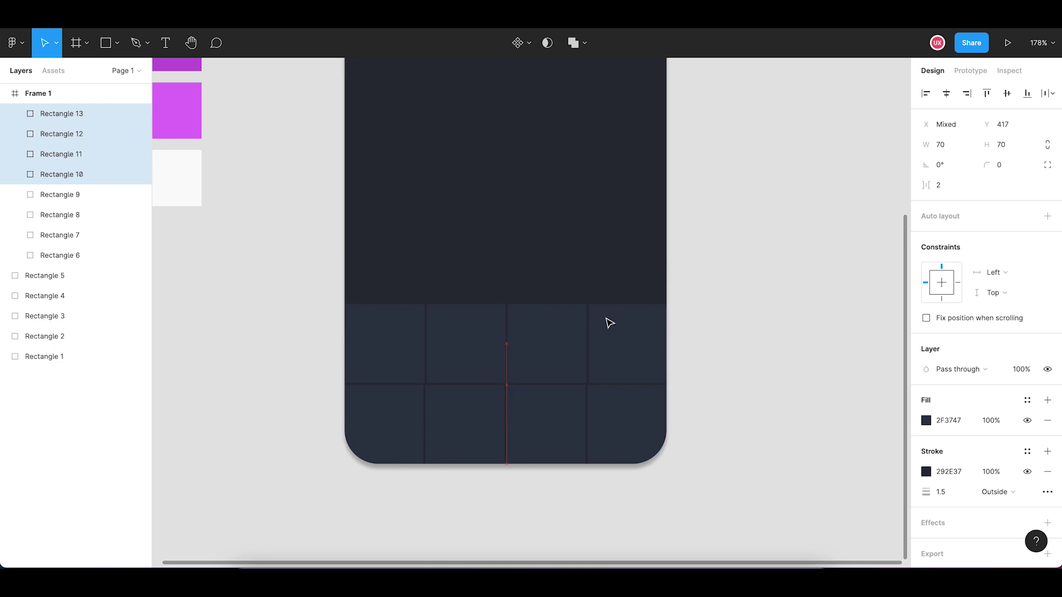
scroll(578, 365, up, 2)
scroll(578, 365, up, 2)
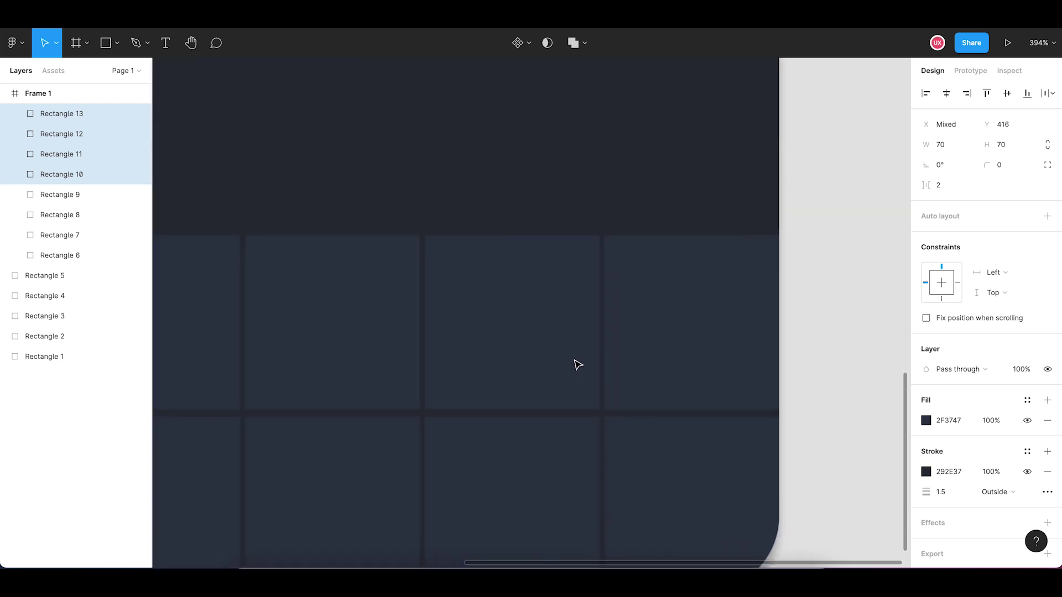
scroll(577, 365, up, 3)
scroll(578, 365, up, 3)
scroll(578, 365, up, 3)
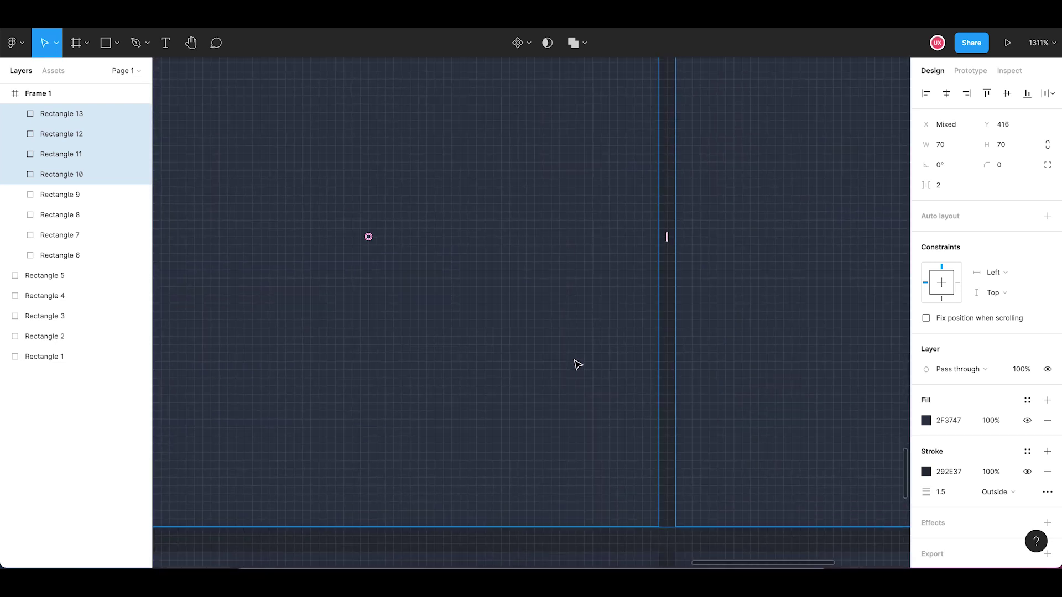
key(Down)
scroll(578, 365, down, 2)
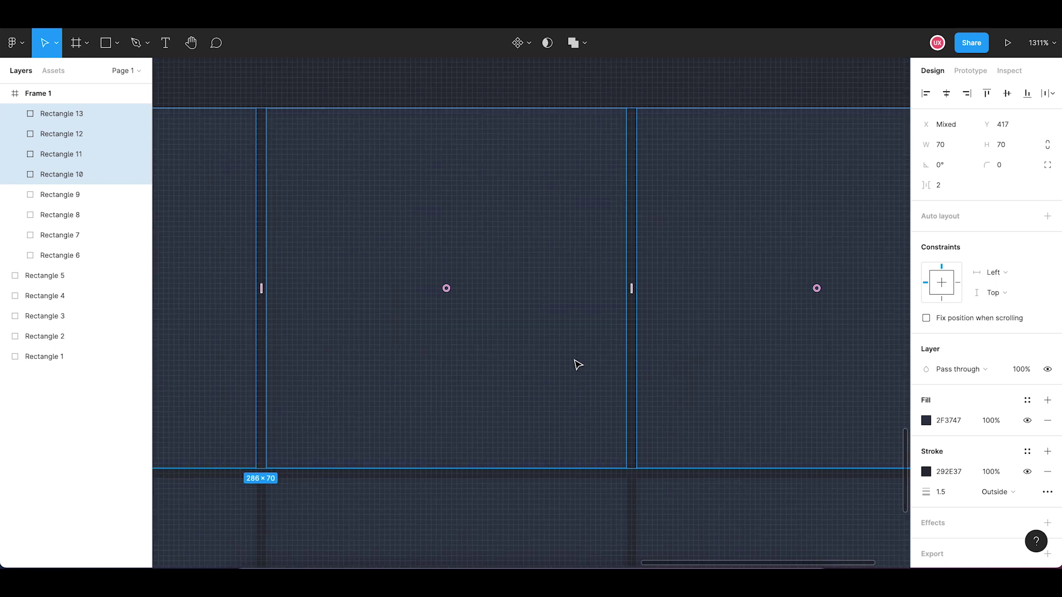
scroll(578, 364, down, 3)
scroll(577, 365, down, 3)
Paste a third row of tiles above the second
key(ctrl+v)
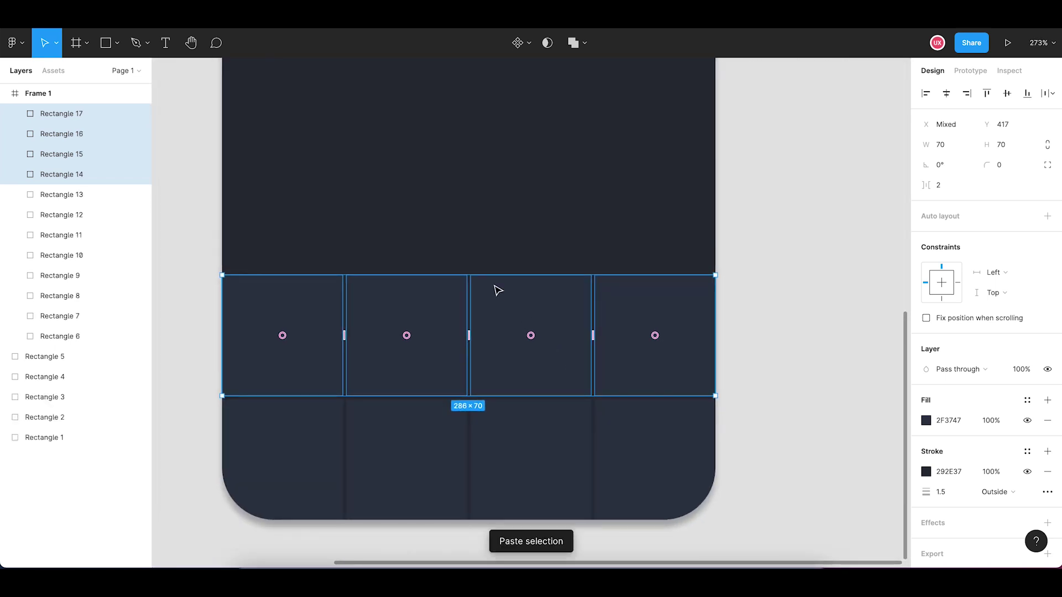
drag(439, 300, 439, 177)
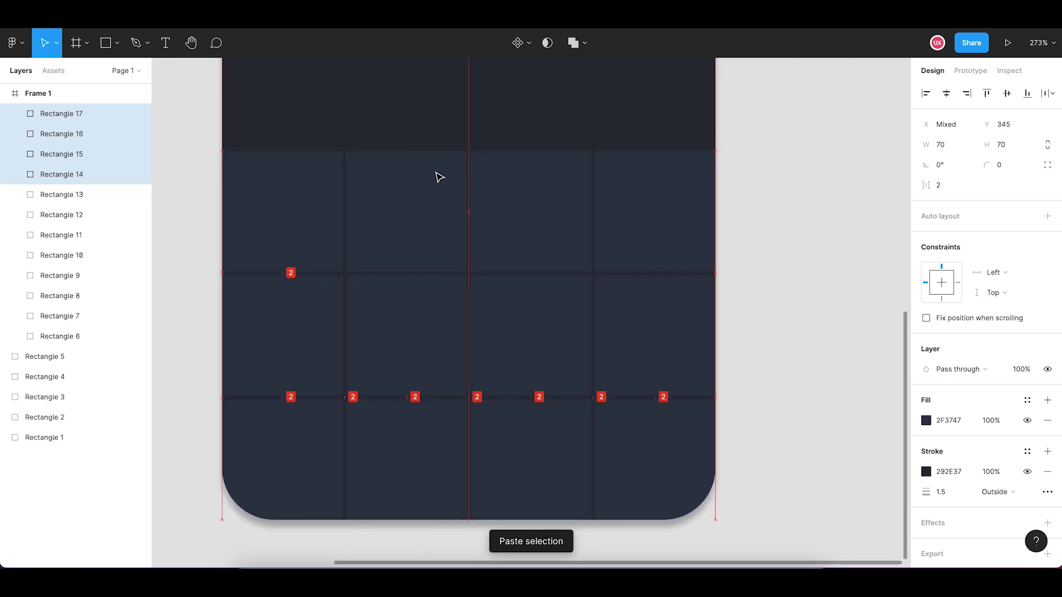
scroll(439, 177, down, 2)
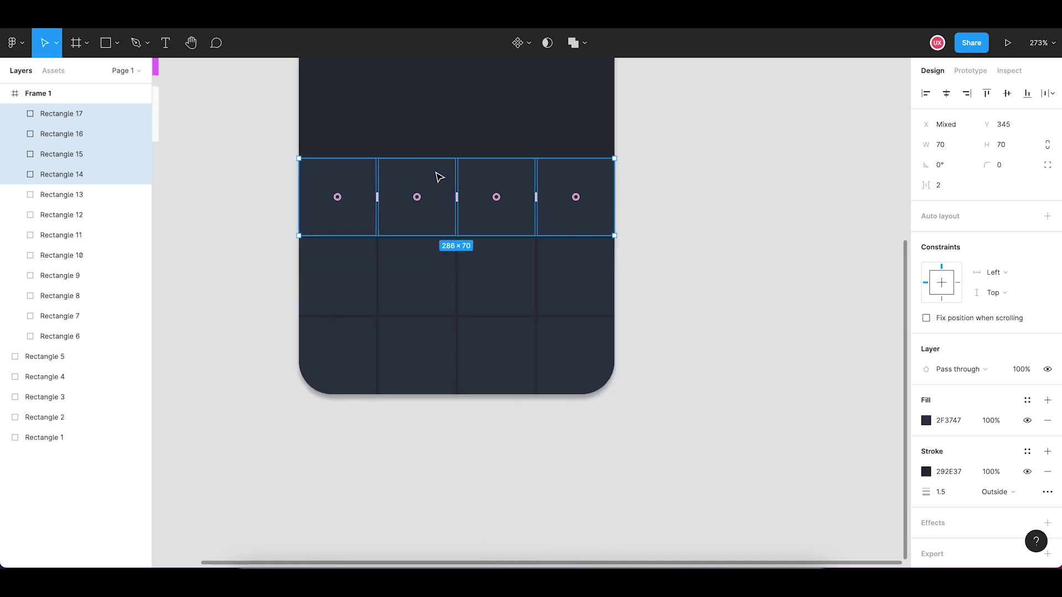
click(694, 179)
scroll(690, 158, up, 5)
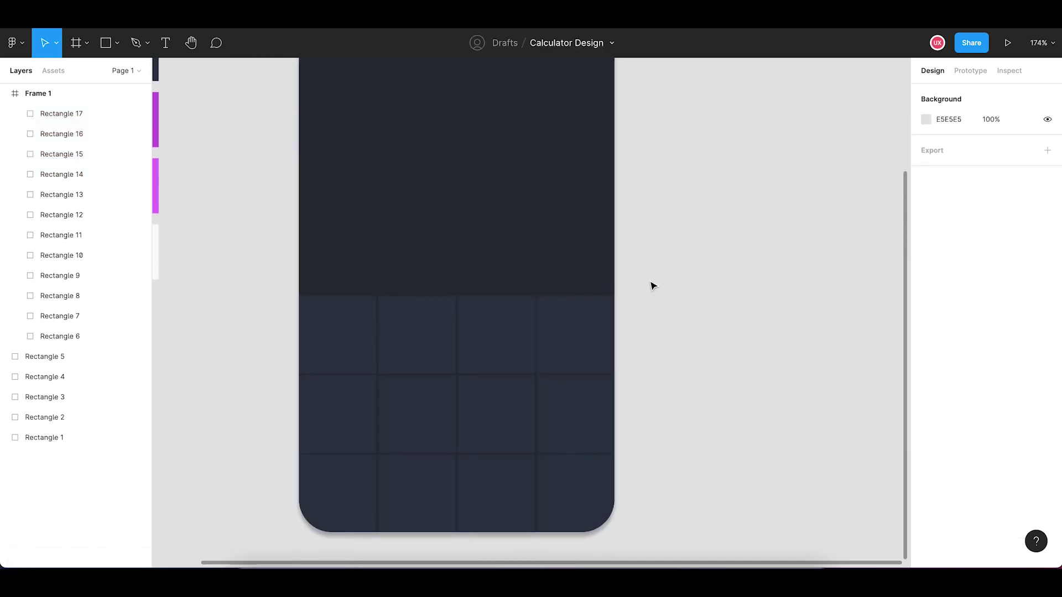
scroll(376, 391, up, 10)
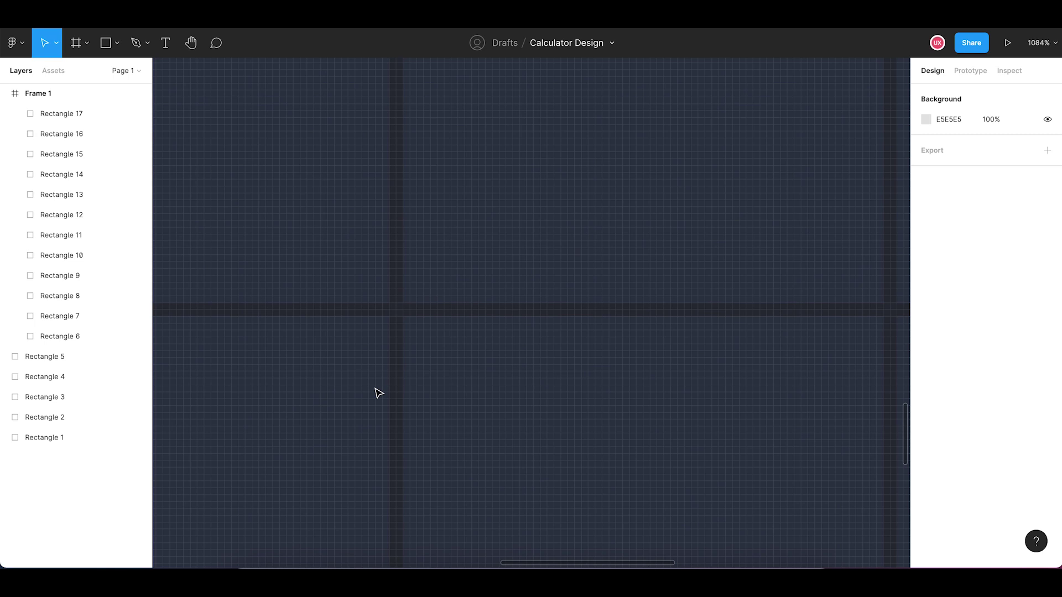
scroll(377, 391, down, 8)
Copy two tile rows and stack them on top to complete five rows of four keys
click(353, 343)
shift+click(422, 341)
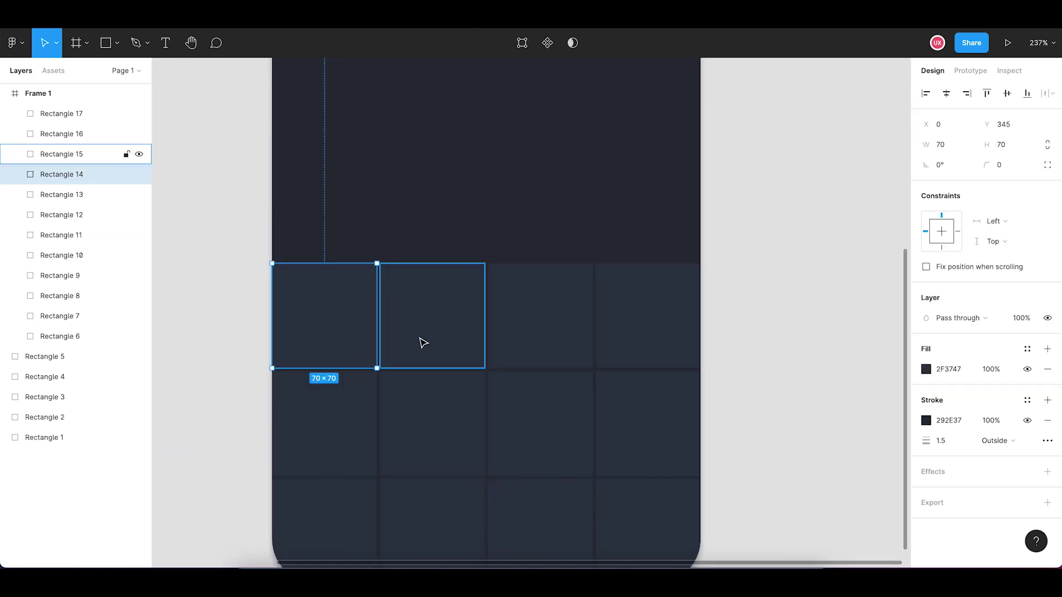
shift+click(547, 345)
shift+click(623, 343)
shift+click(323, 416)
shift+click(429, 422)
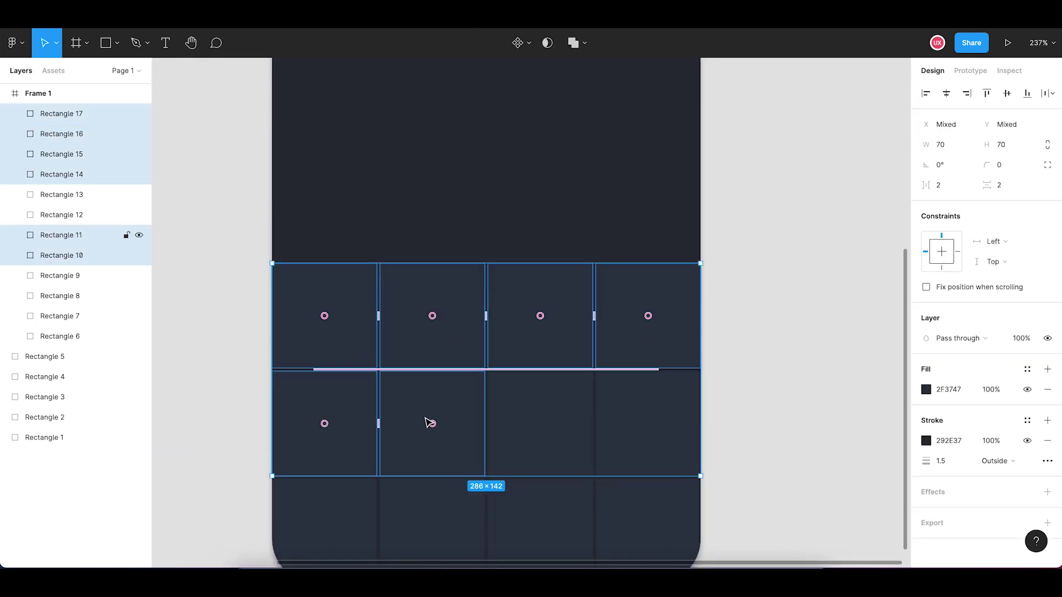
shift+click(553, 424)
shift+click(667, 428)
key(ctrl+c)
key(ctrl+v)
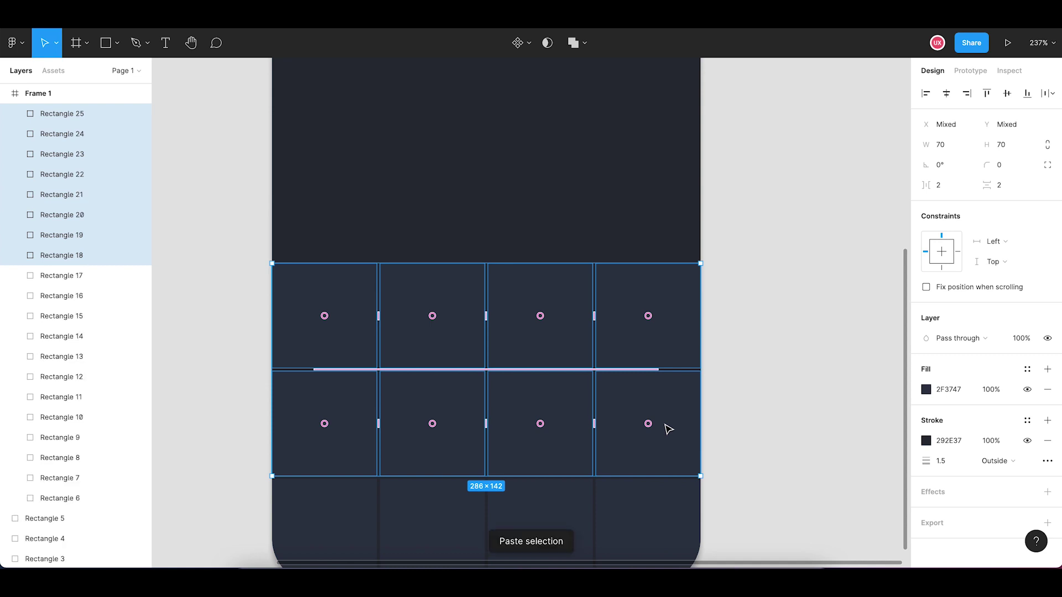
drag(555, 336, 561, 145)
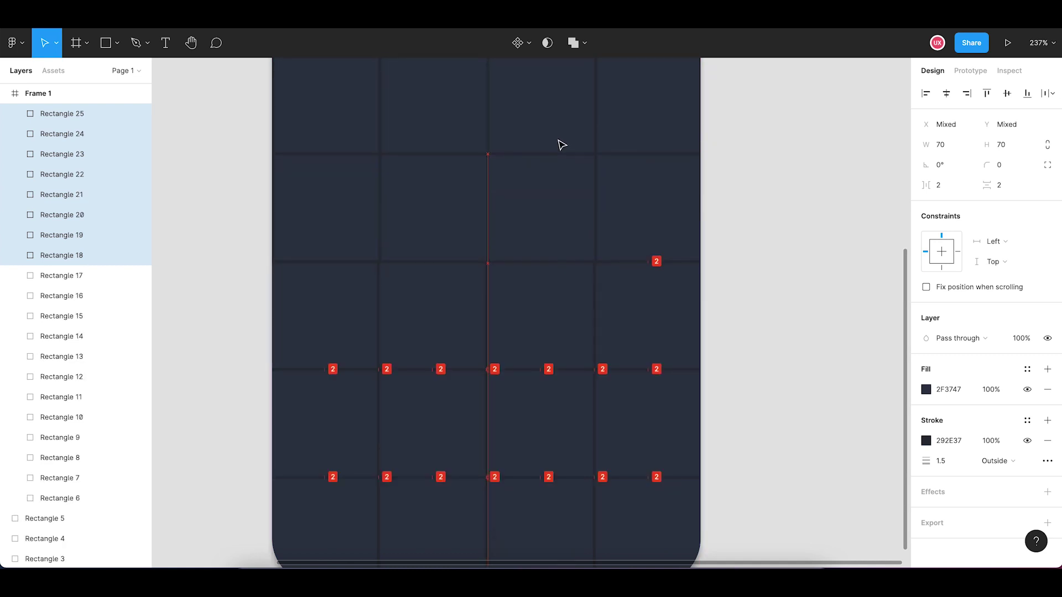
ctrl+scroll(561, 145, up, 5)
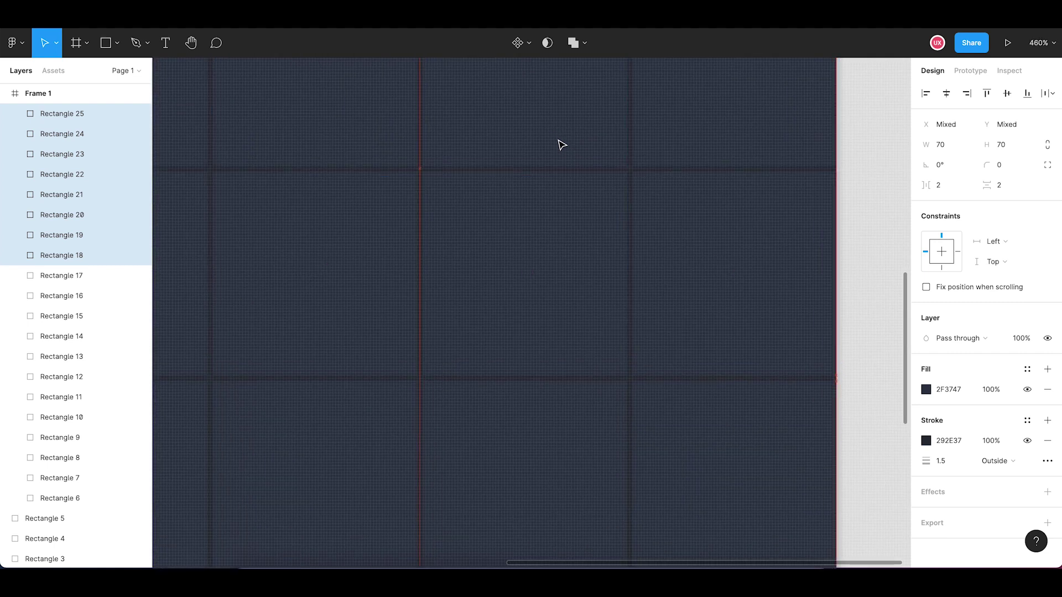
ctrl+scroll(562, 144, down, 10)
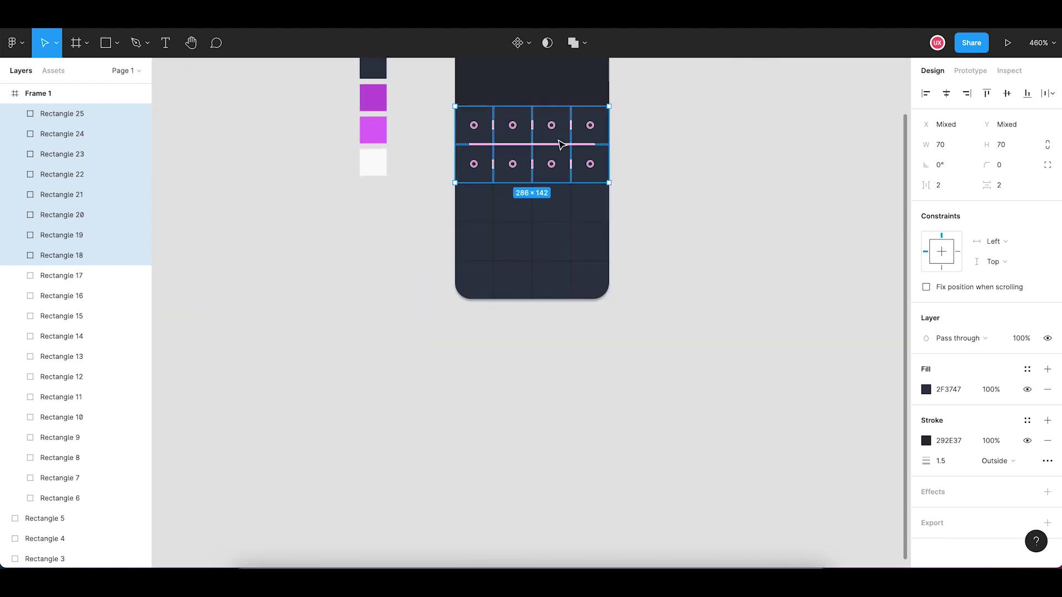
click(647, 160)
mouse_move(657, 154)
mouse_down()
mouse_move(643, 288)
mouse_move(667, 267)
mouse_move(669, 291)
mouse_up()
ctrl+scroll(628, 271, up, 3)
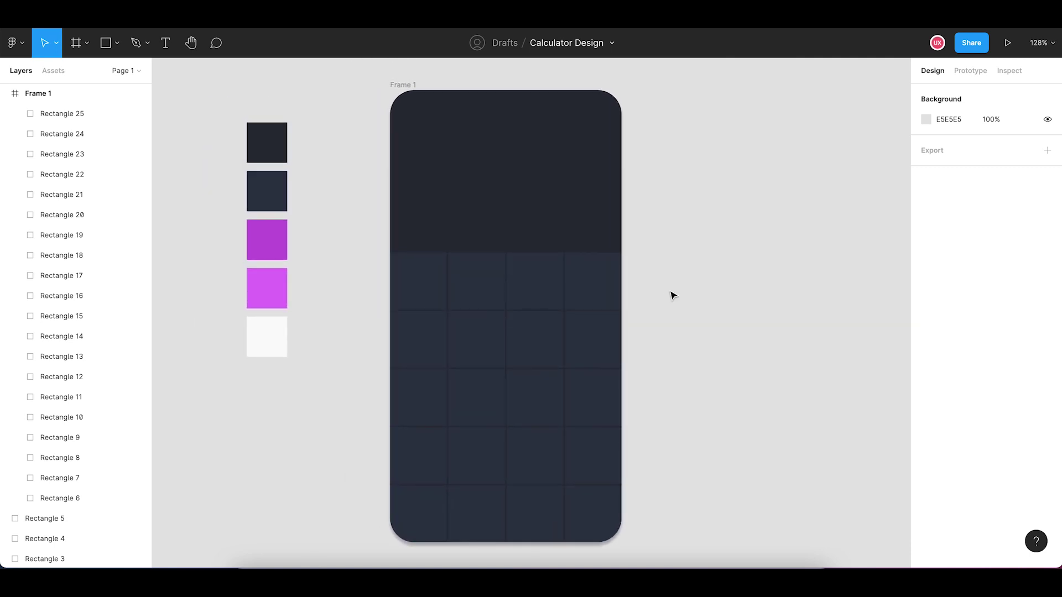
Add a centred '.' text label in the bottom-left key
click(167, 45)
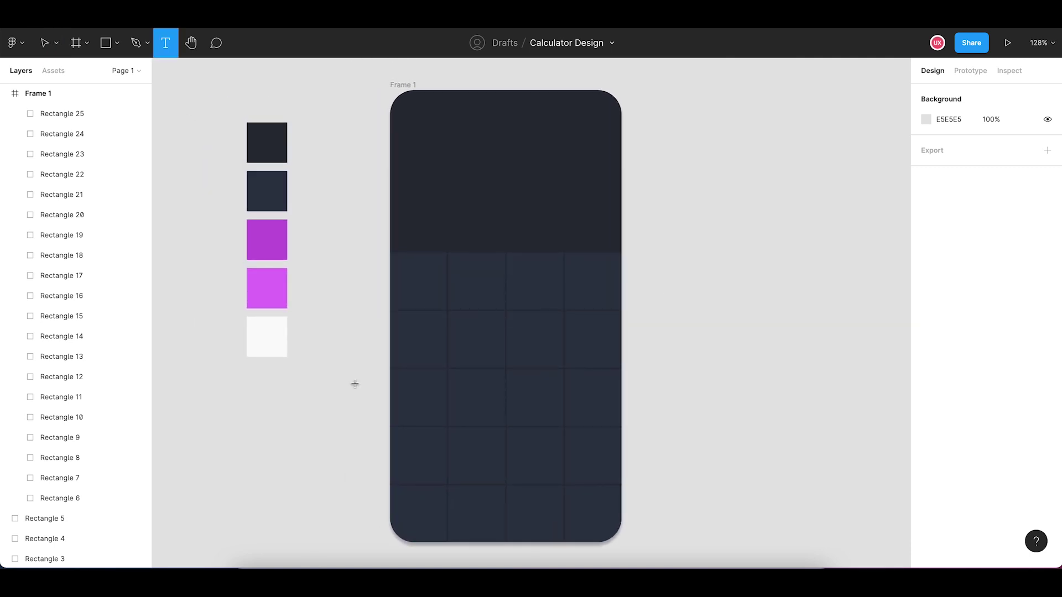
drag(402, 494, 432, 524)
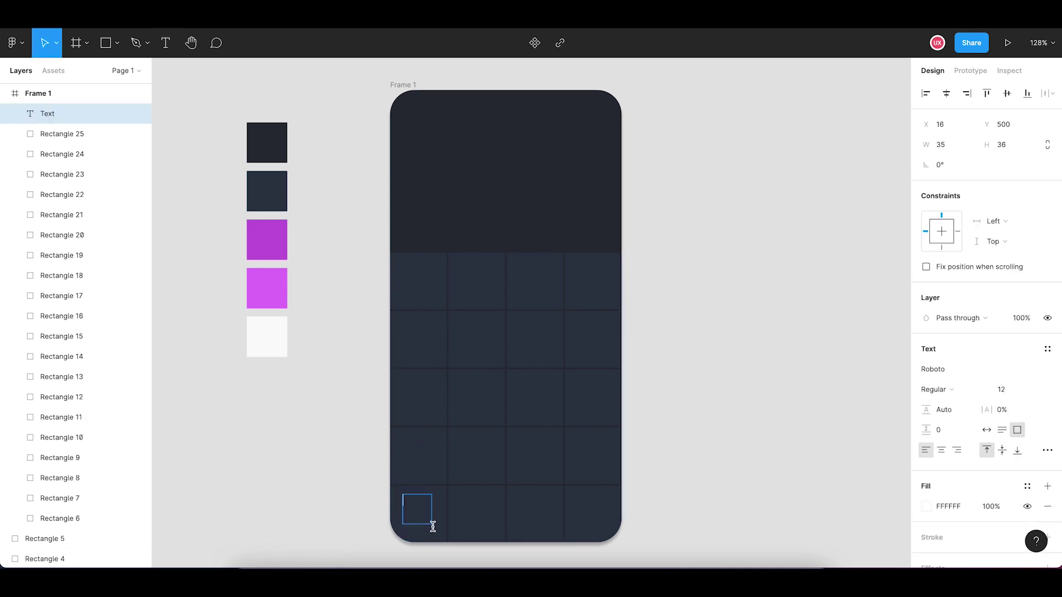
text(.)
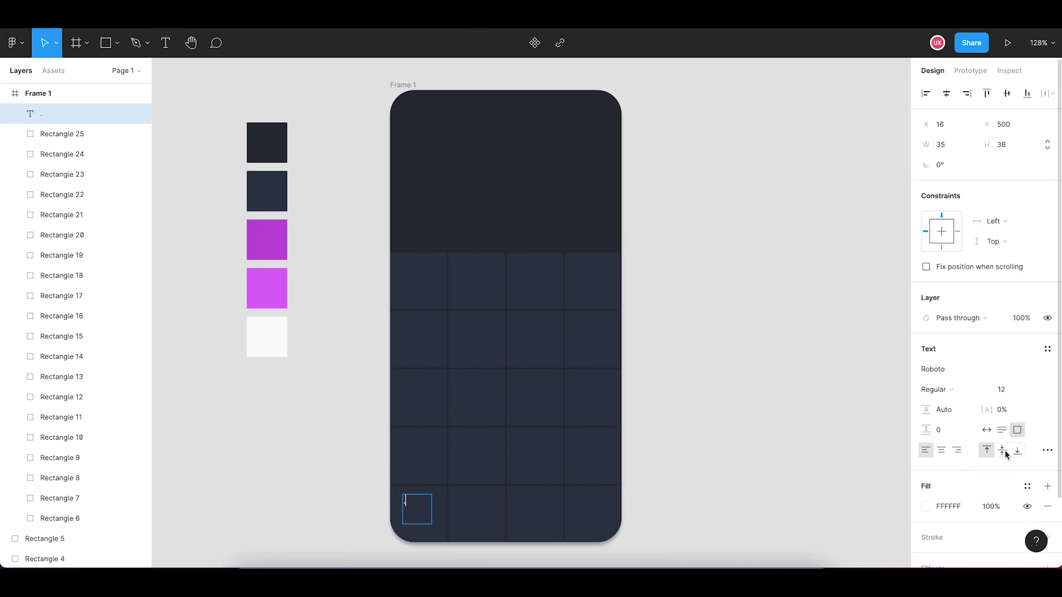
click(1006, 454)
click(940, 450)
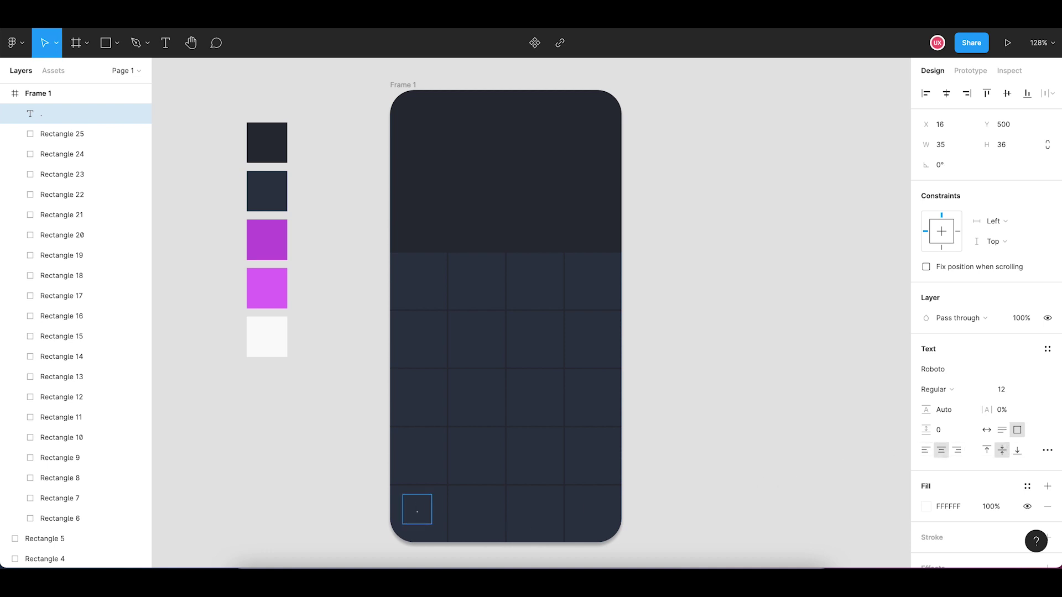
drag(412, 513, 418, 517)
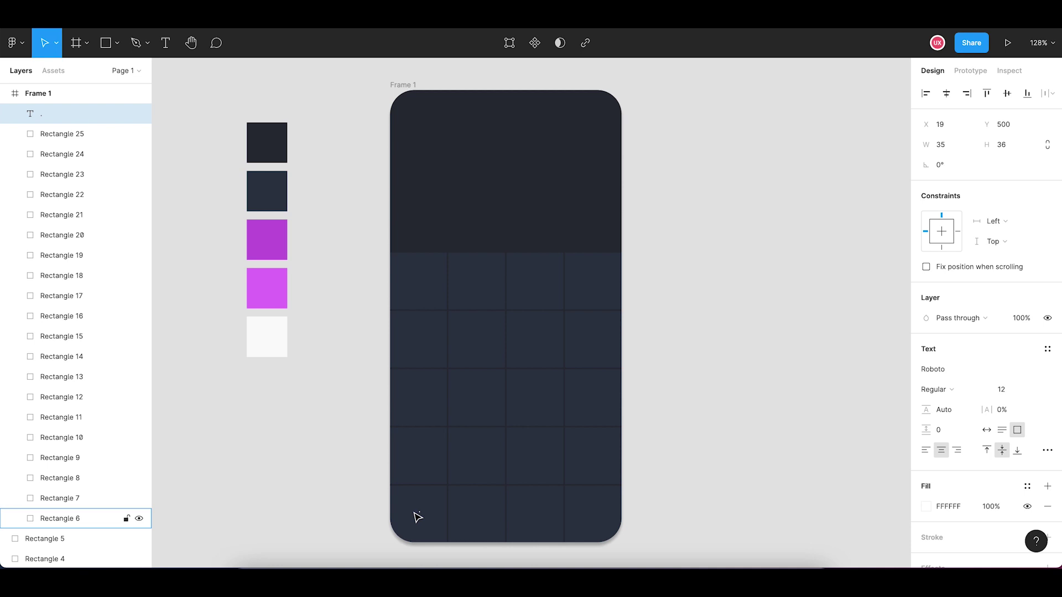
Set the dot label to Poppins Light, size 24
click(951, 372)
text(Poppins)
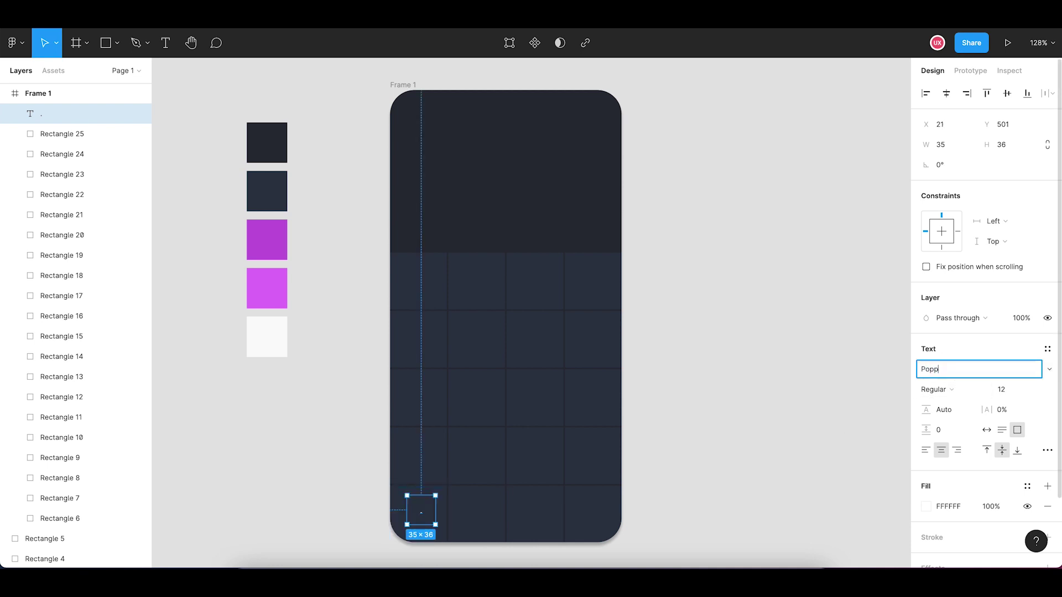
key(Return)
click(1019, 391)
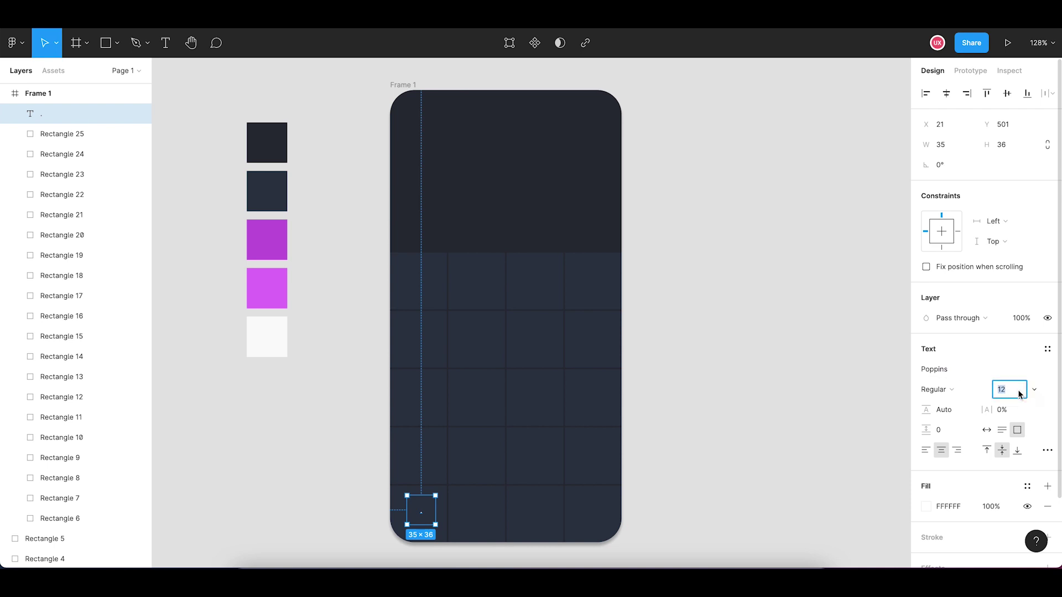
text(24)
key(Return)
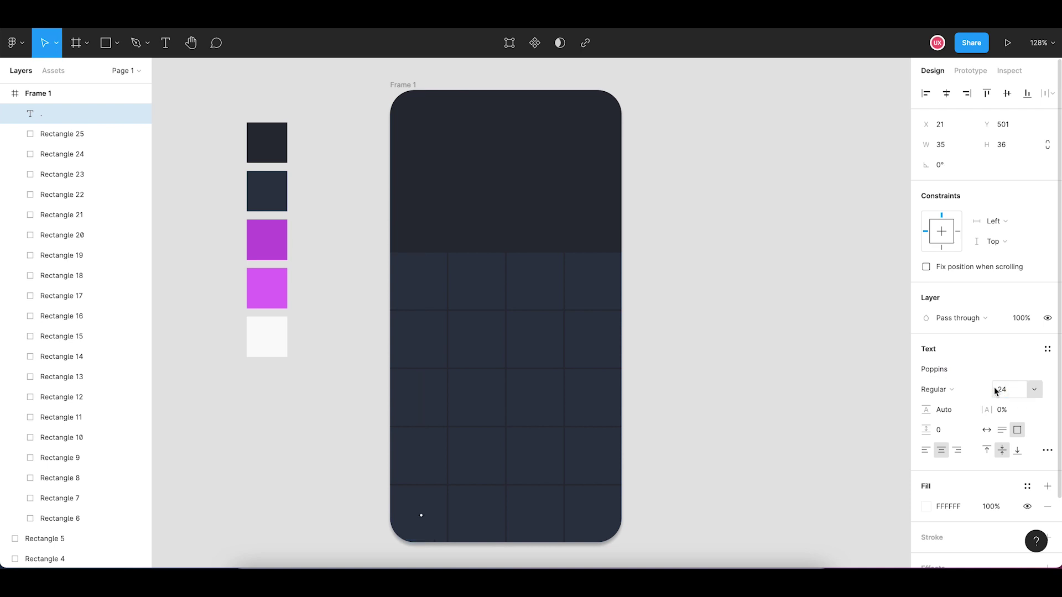
key(Up)
key(Up)
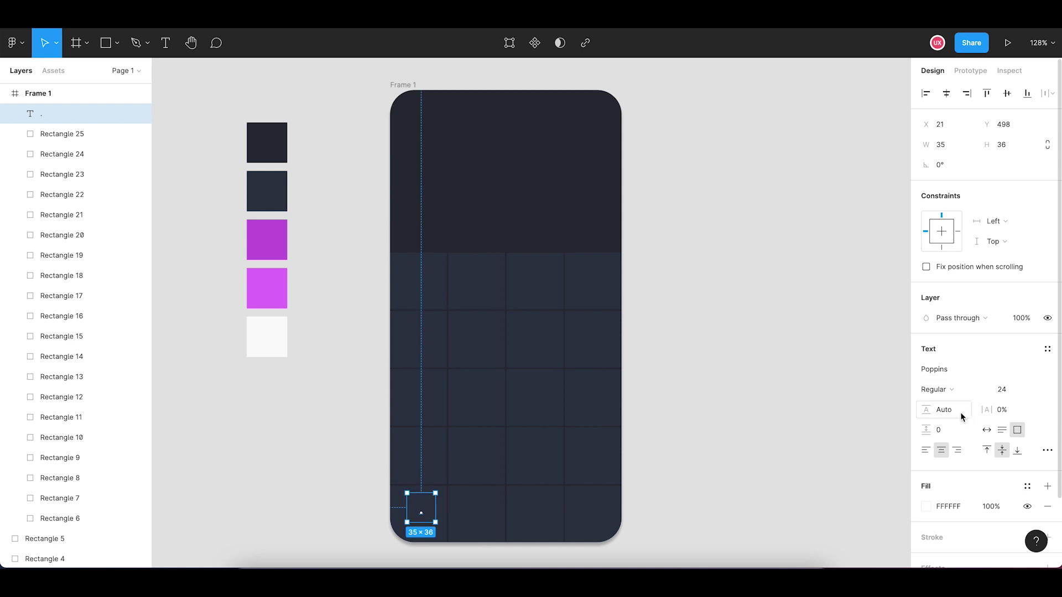
click(959, 390)
click(961, 375)
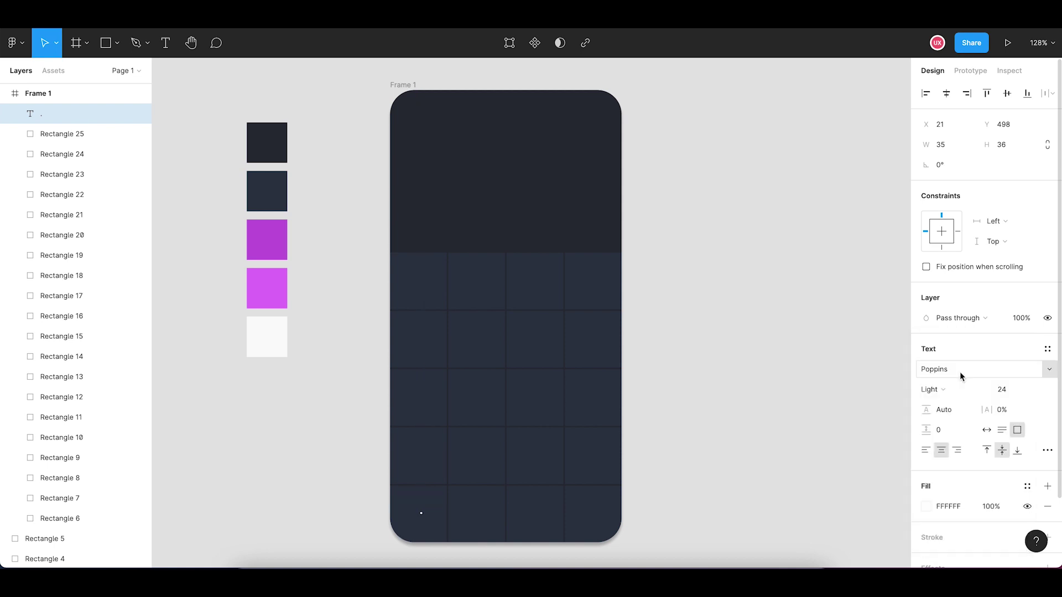
Set the dot label's white fill to 80% opacity
click(994, 511)
text(80)
key(Return)
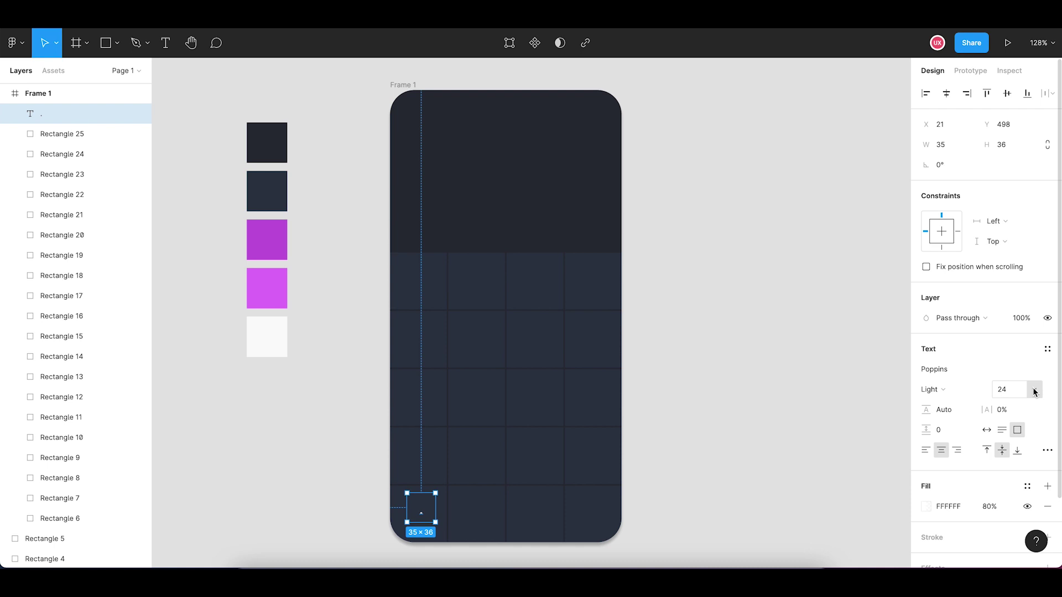
Copy the dot label into the second bottom key and change it to '0'
click(427, 517)
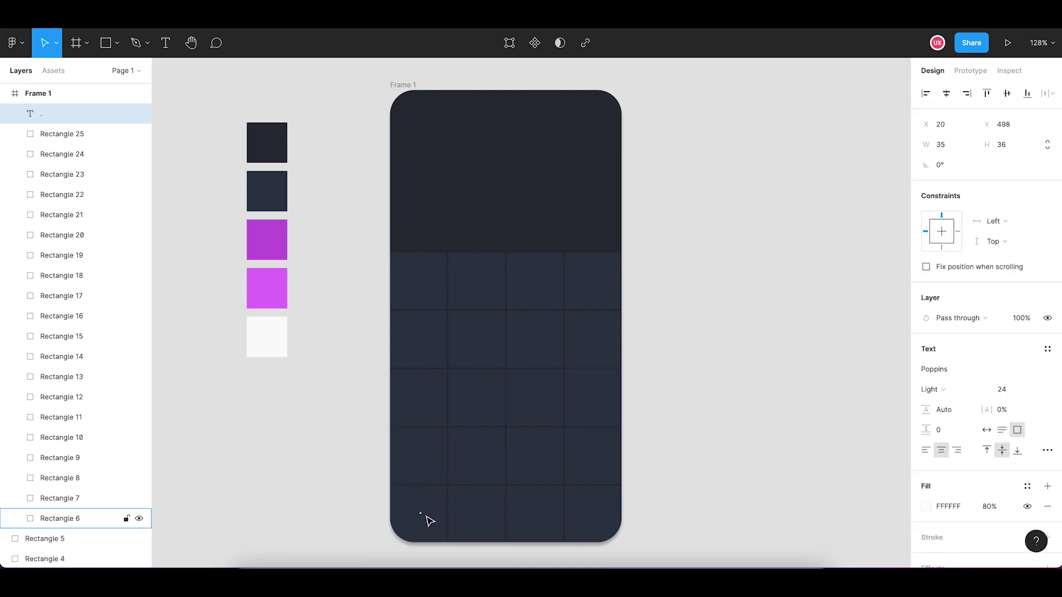
key(ctrl+c)
key(ctrl+v)
drag(422, 514, 483, 521)
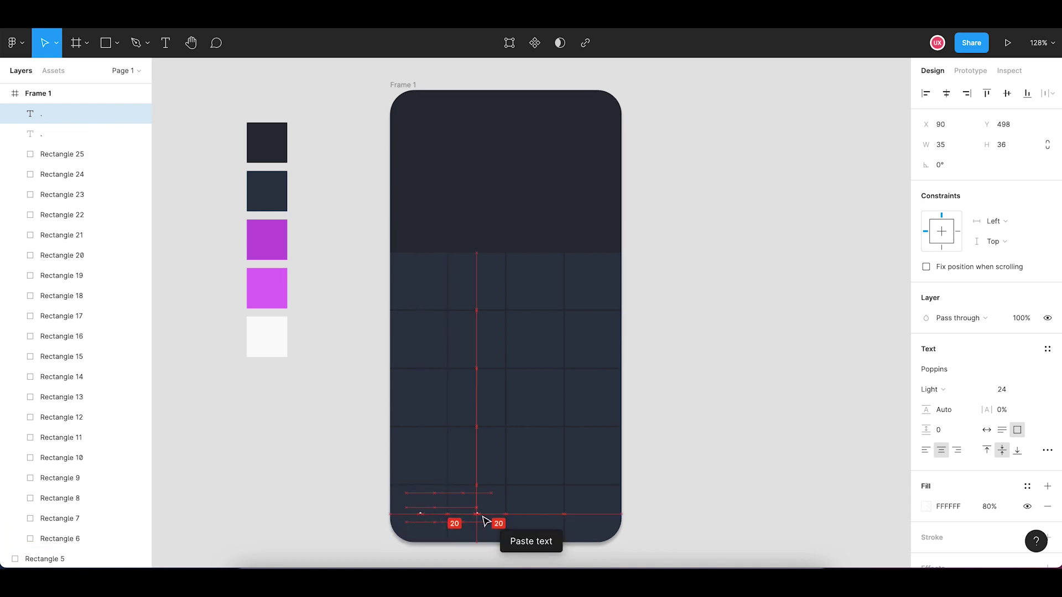
double_click(479, 512)
text(0)
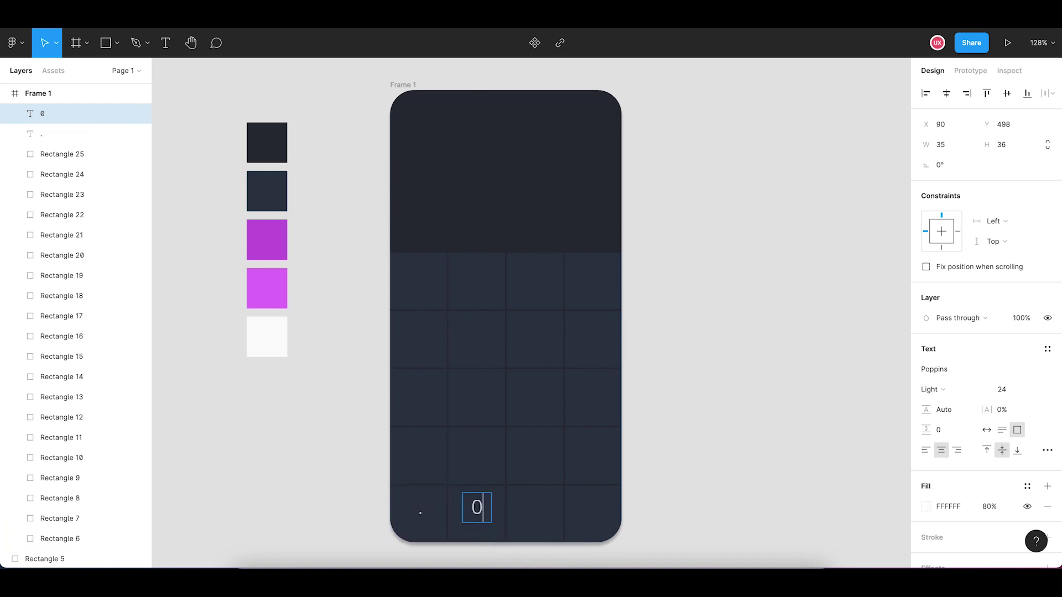
key(Escape)
Copy the 0 label into the third bottom key and change it to '%'
key(ctrl+c)
key(ctrl+v)
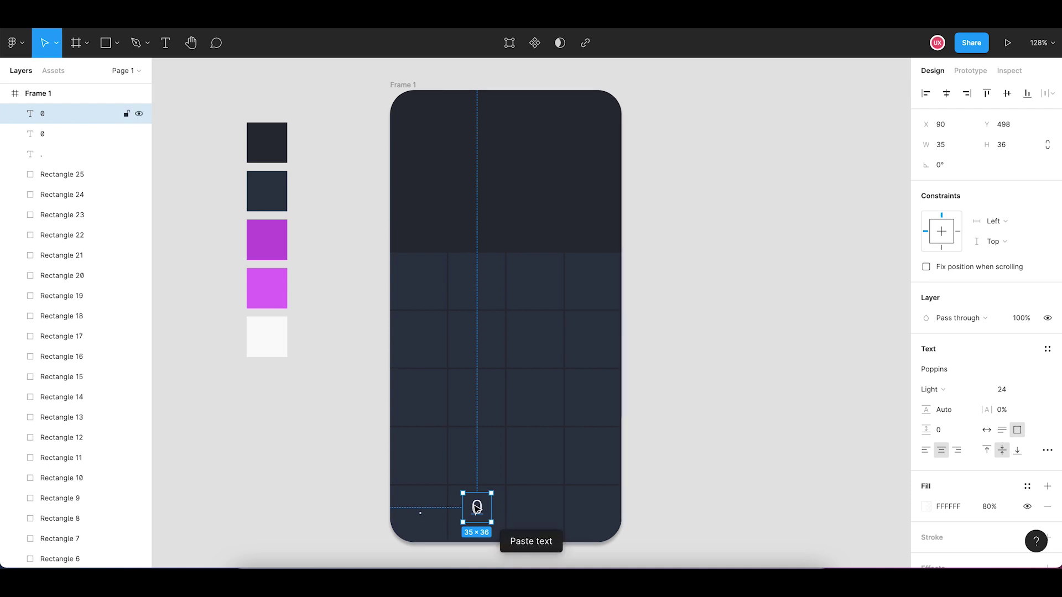
drag(477, 507, 532, 507)
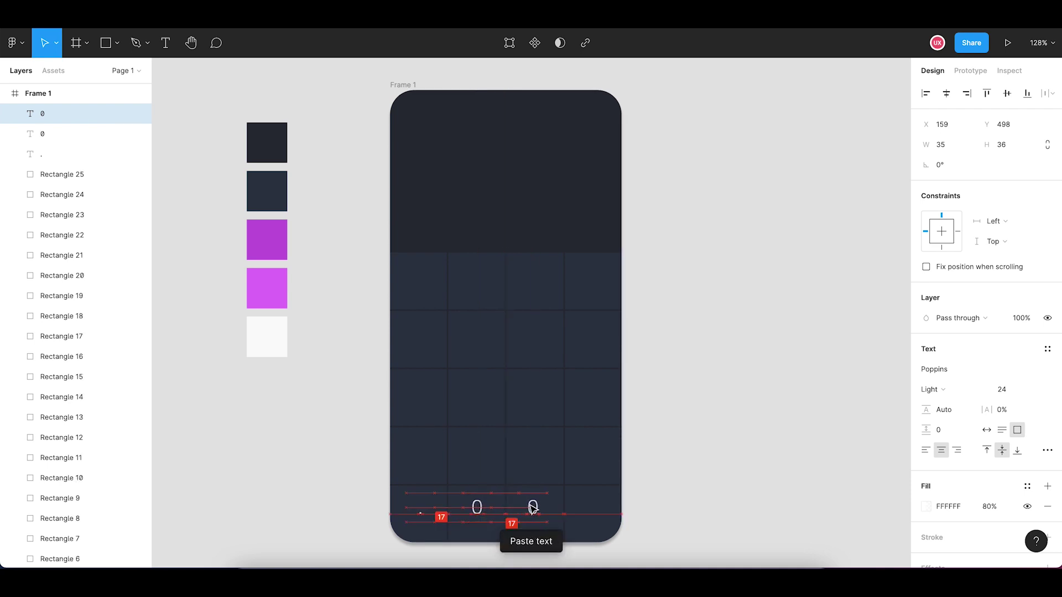
double_click(533, 507)
text(%)
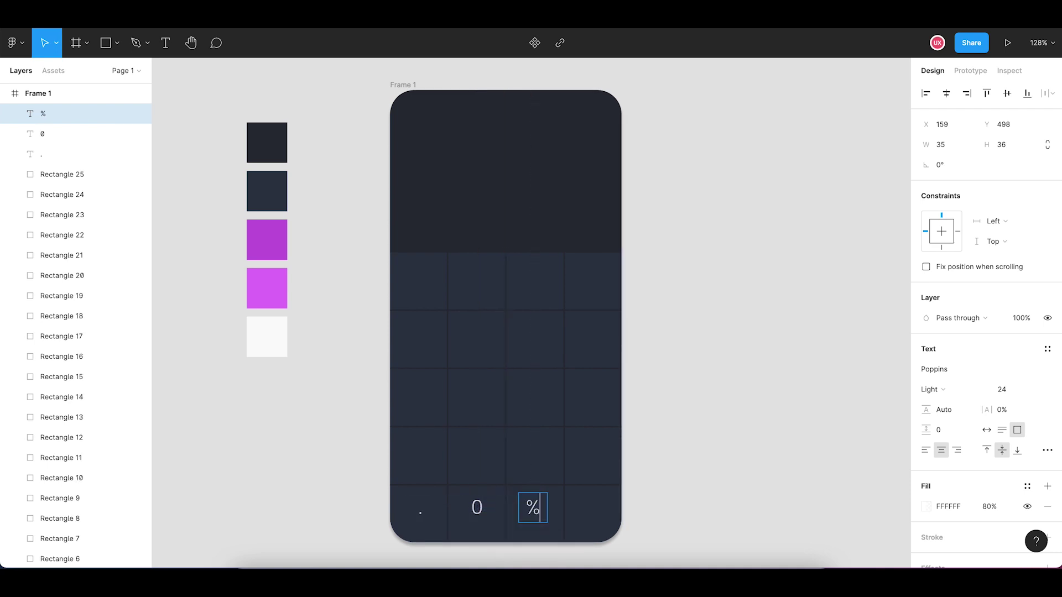
key(Escape)
Shift the dot, 0 and % labels down together, then reposition the % in its key
click(689, 471)
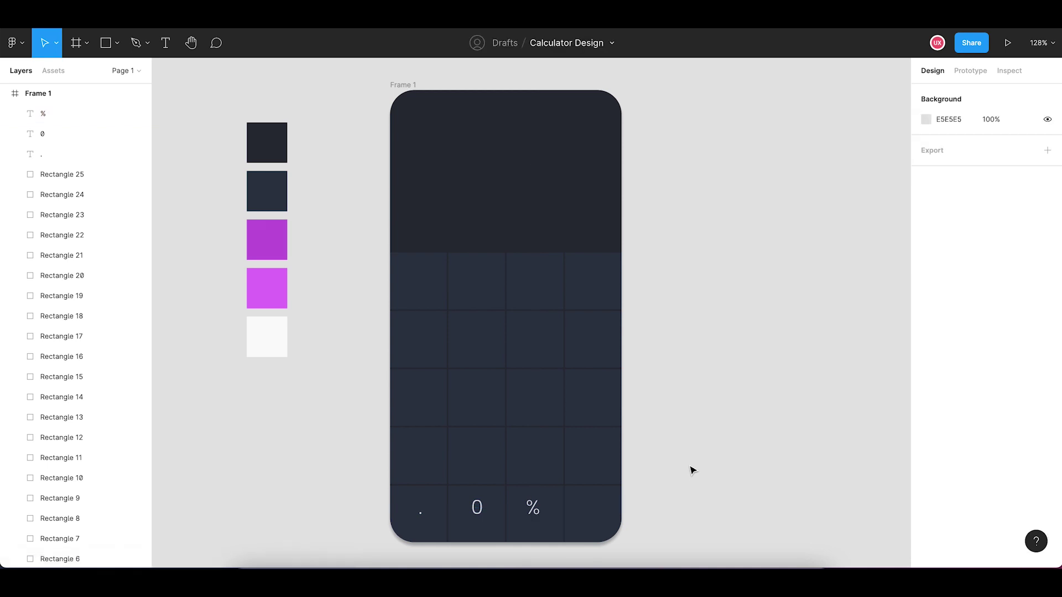
click(419, 514)
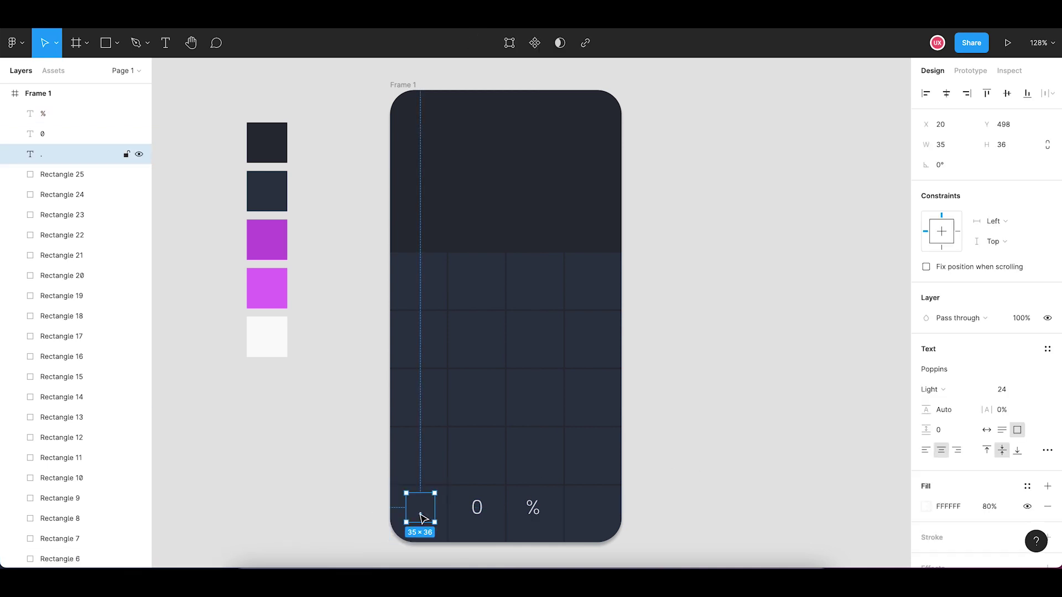
shift+click(477, 513)
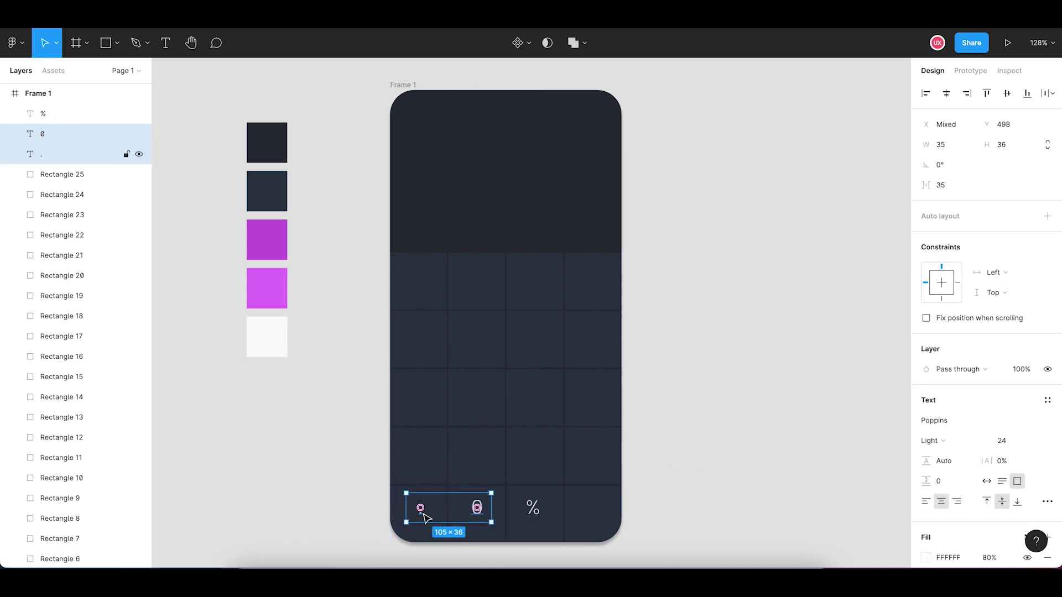
shift+click(533, 511)
drag(533, 517, 533, 517)
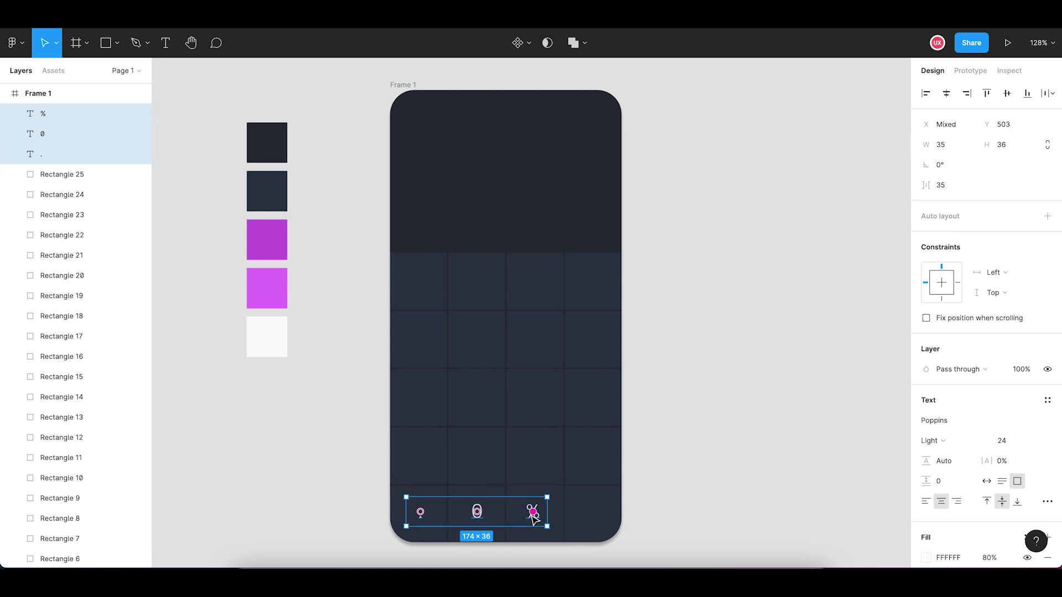
click(684, 496)
drag(533, 511, 534, 515)
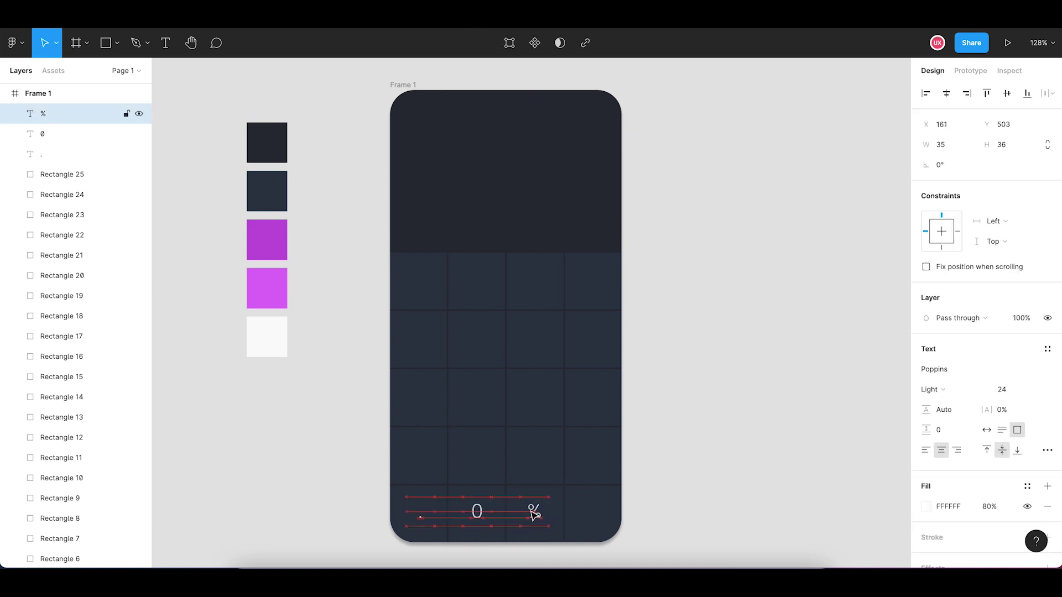
Set the 0 label's font size to 26 and nudge it to recentre
click(477, 516)
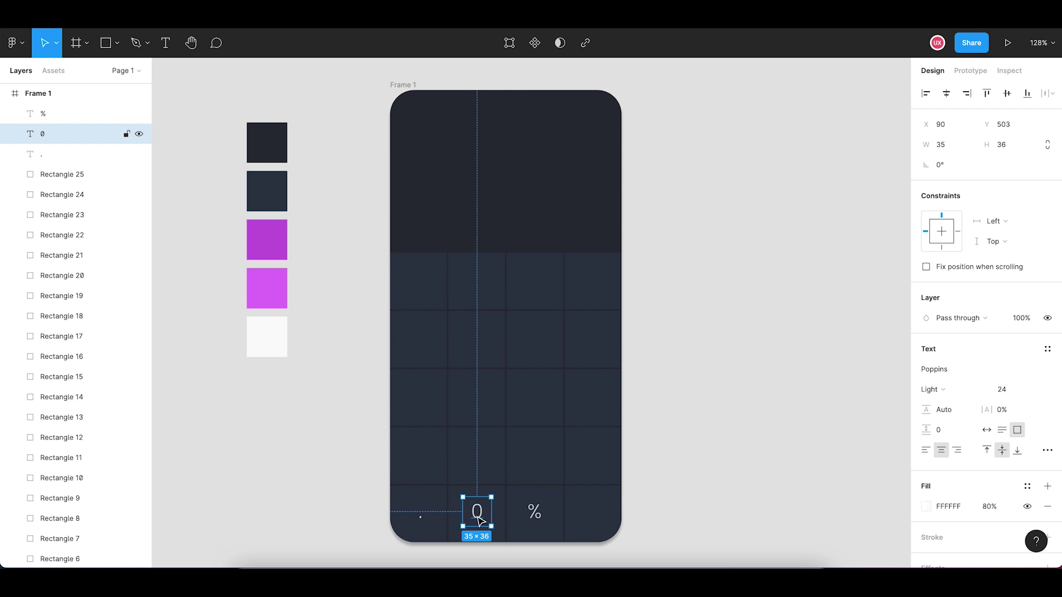
click(690, 462)
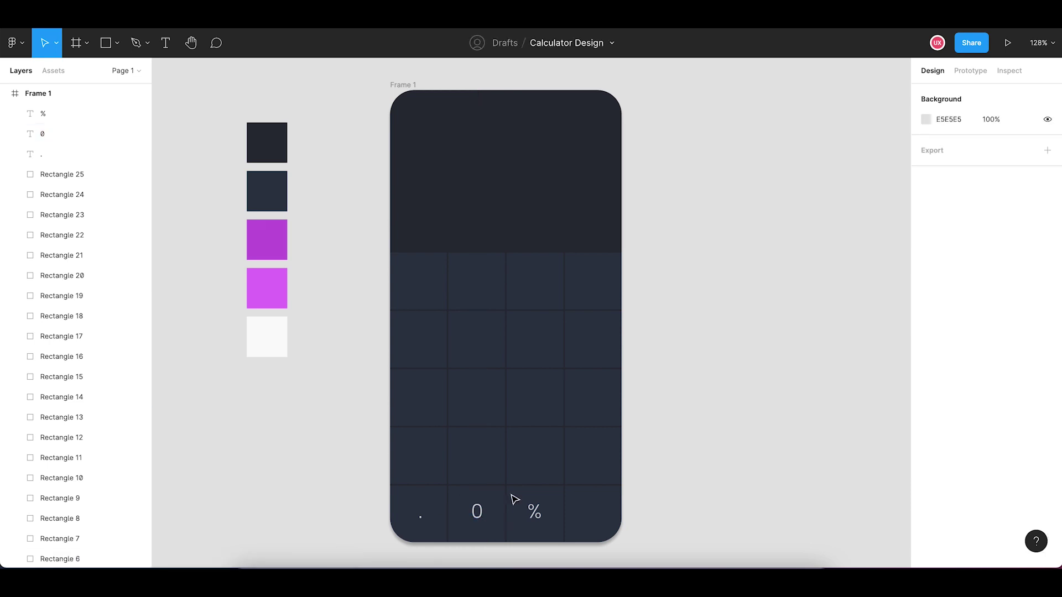
click(477, 514)
click(1012, 390)
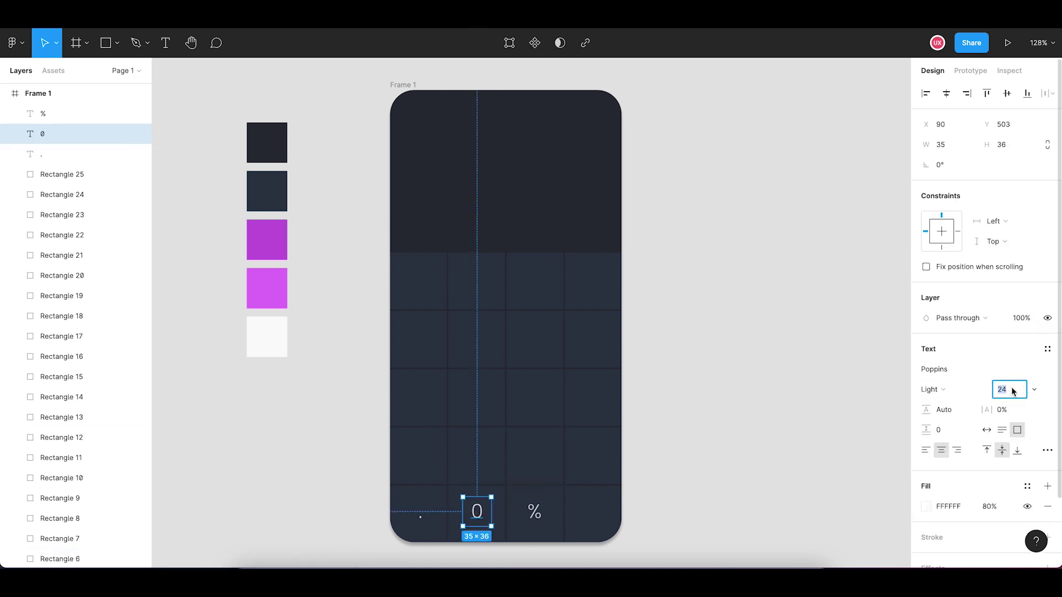
text(26)
key(Return)
key(Right)
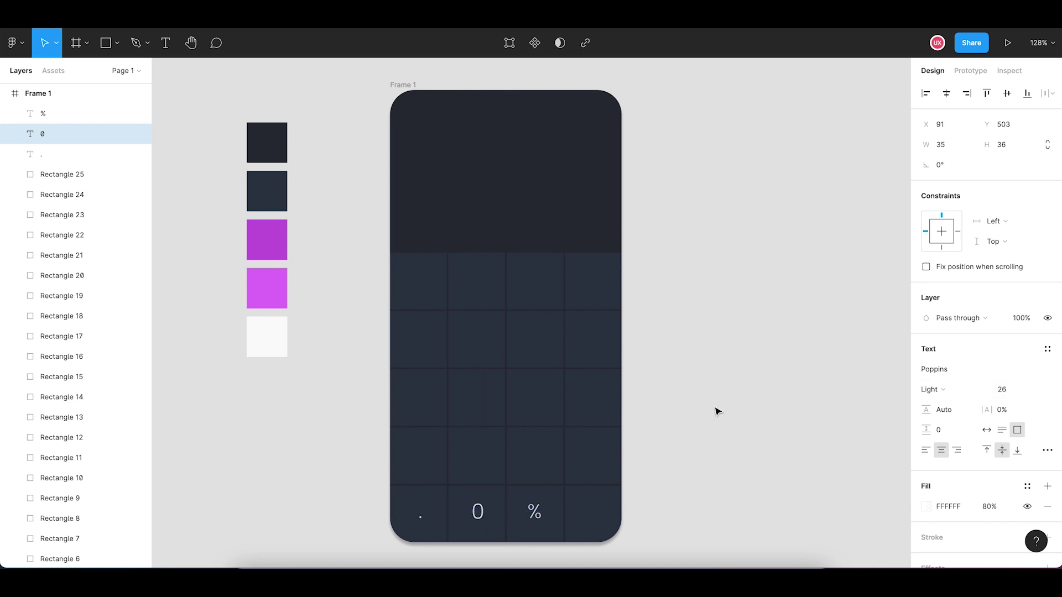
Select the 0 label on its own and paste a duplicate of it
click(423, 520)
shift+click(475, 519)
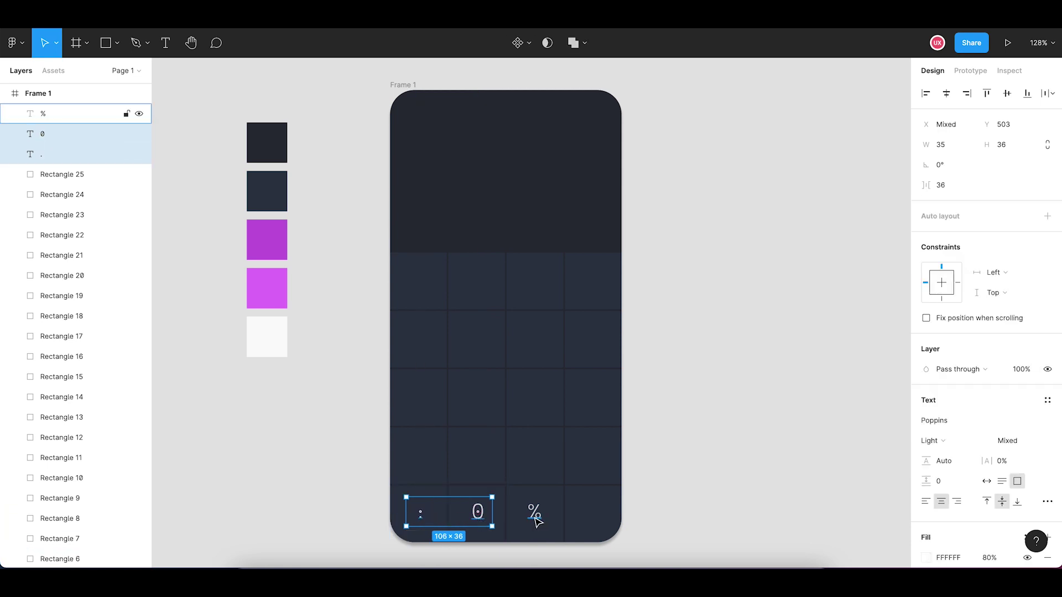
shift+click(535, 520)
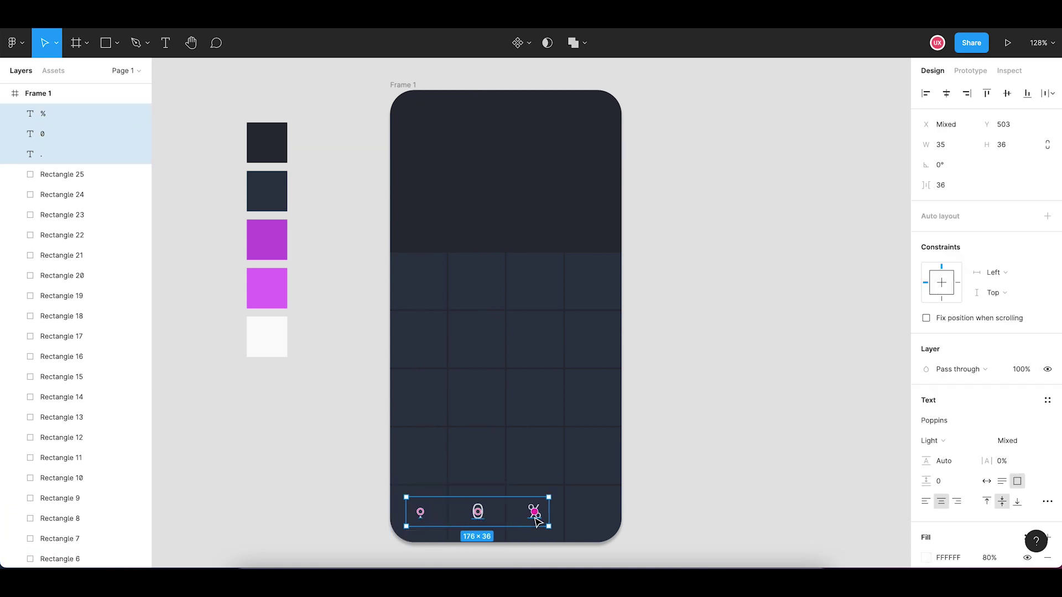
click(473, 520)
click(484, 514)
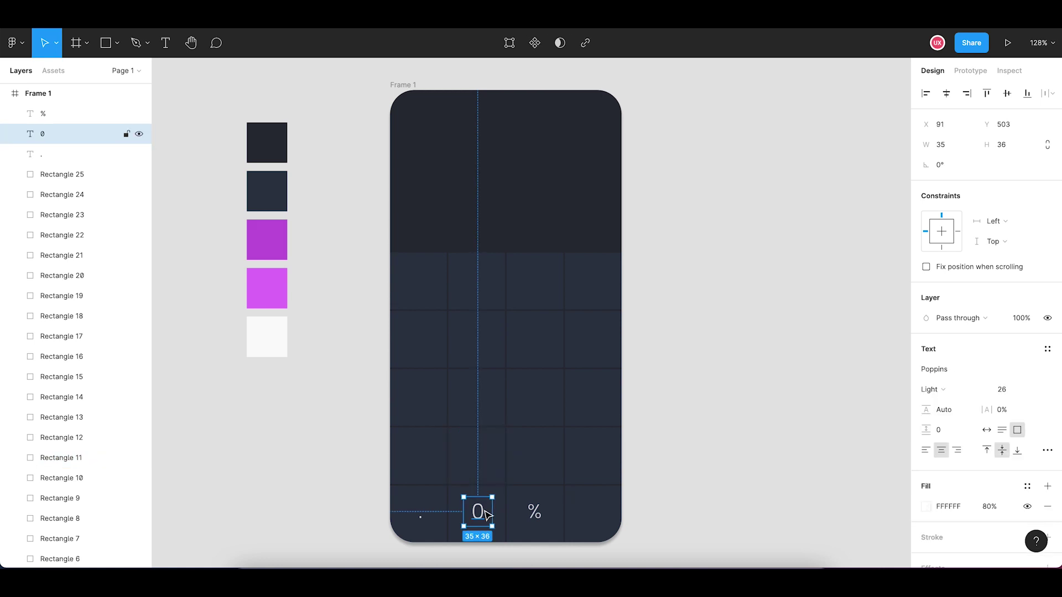
key(ctrl+v)
Place copies of the 0 label in the row above and retype them as 1 and 2
drag(484, 514, 419, 456)
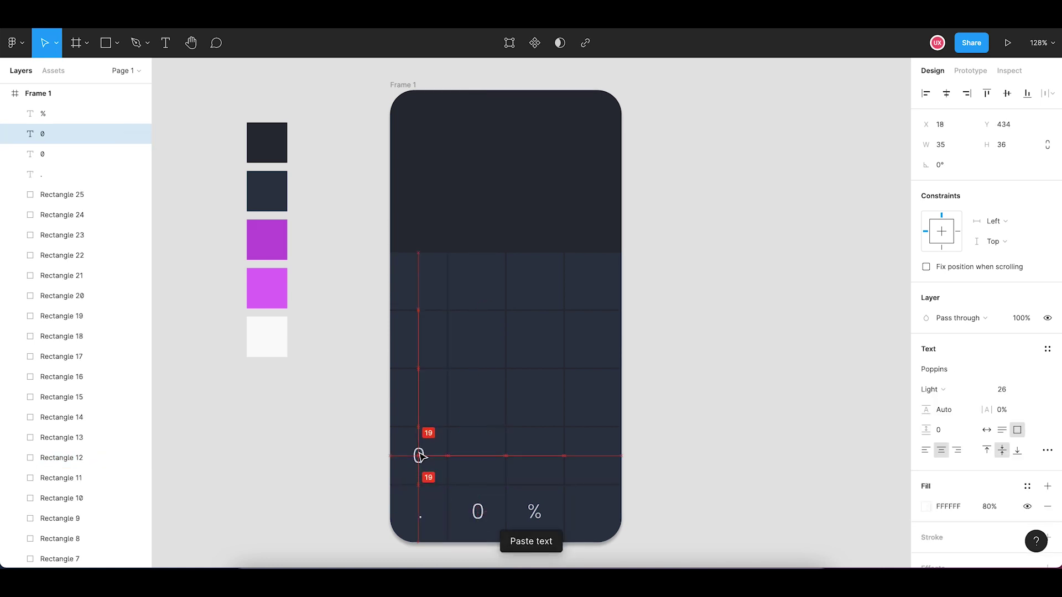
double_click(419, 456)
text(1)
key(Escape)
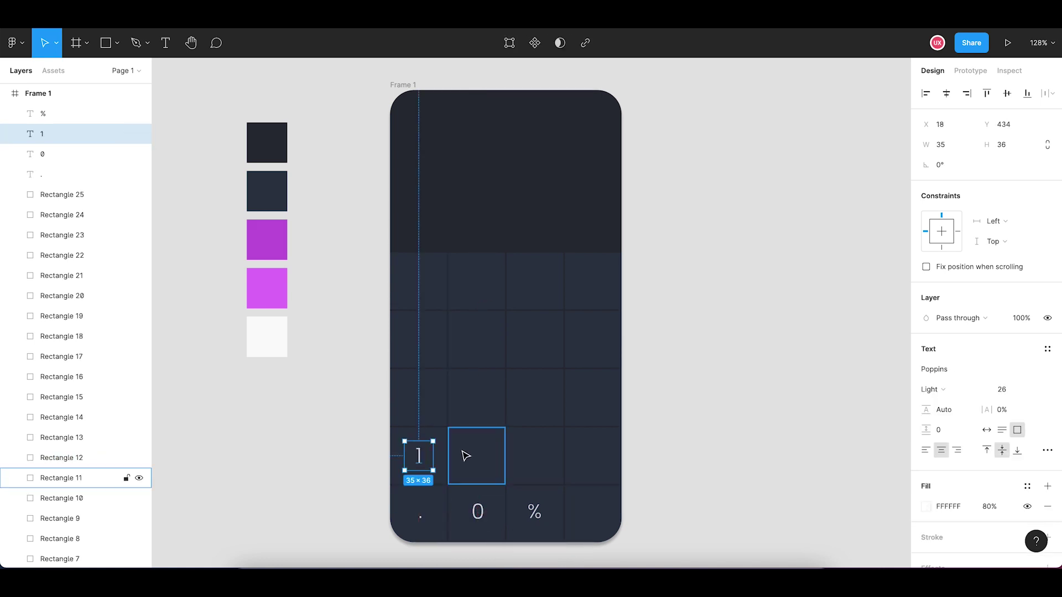
key(ctrl+v)
drag(419, 456, 480, 456)
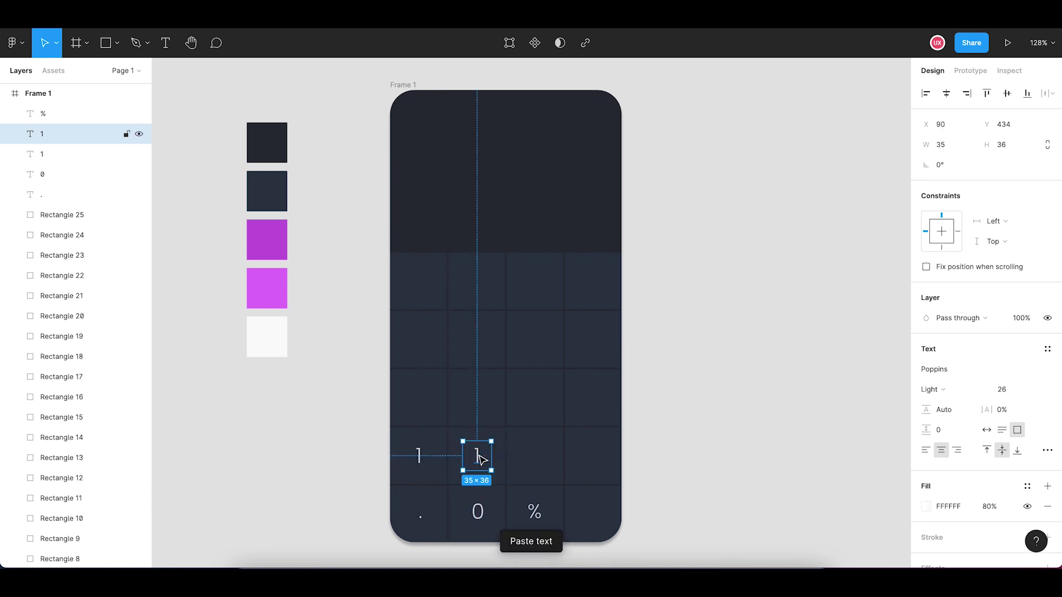
double_click(477, 456)
text(2)
key(Escape)
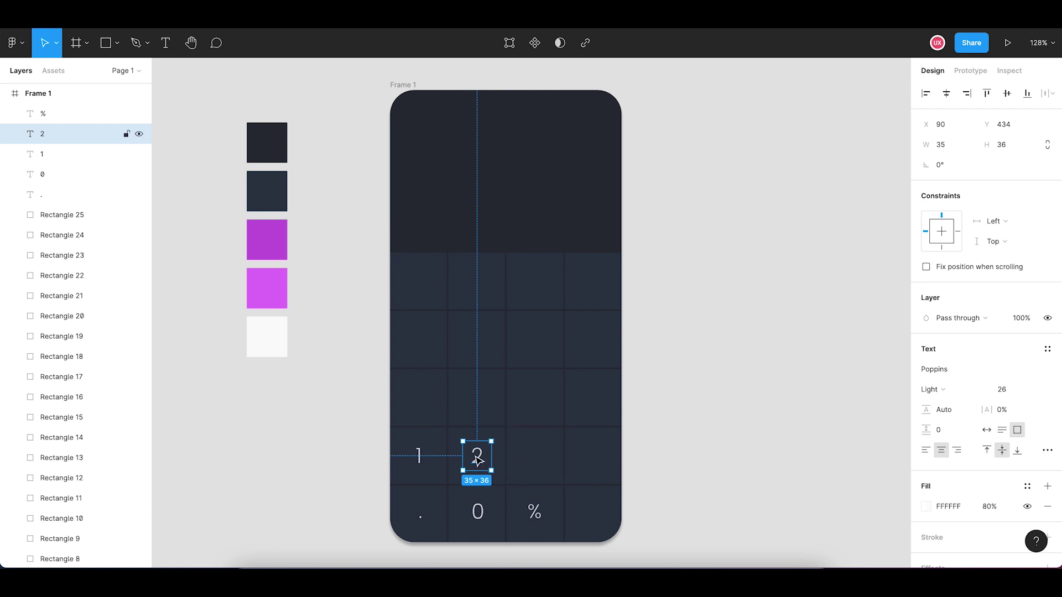
Add a third copy in that row retyped as 3, completing 1 2 3
key(ctrl+v)
drag(479, 458, 535, 459)
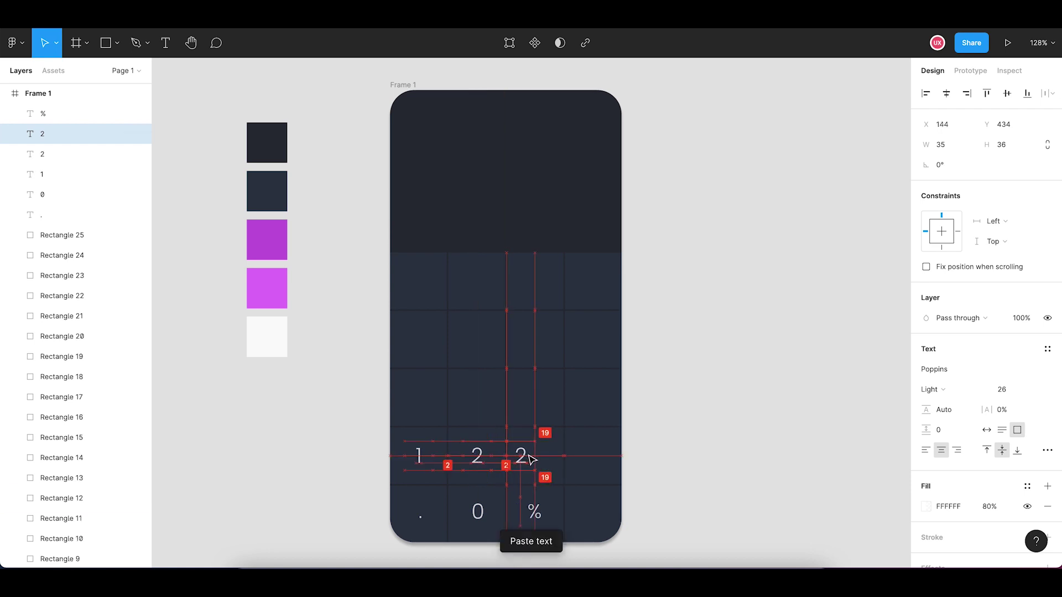
double_click(534, 456)
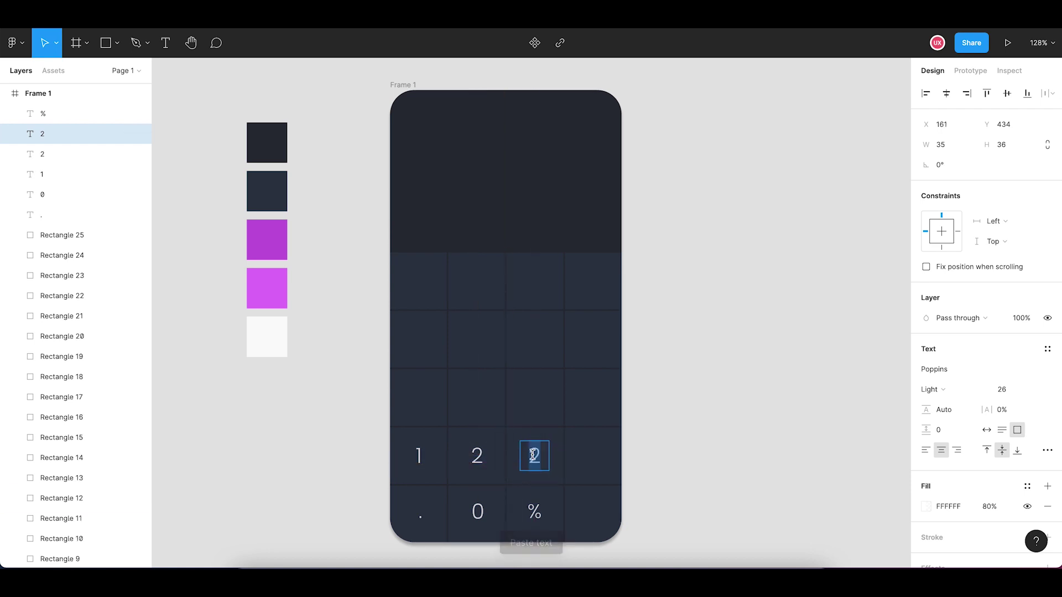
text(3)
key(Escape)
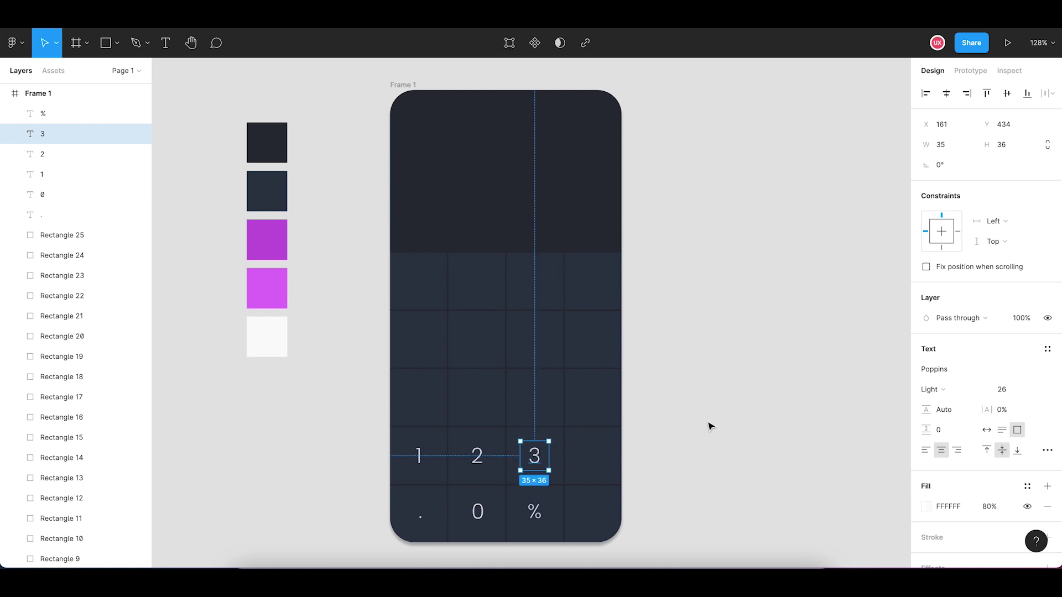
Duplicate the 1, 2, 3 labels and move the copies up one key row
click(710, 427)
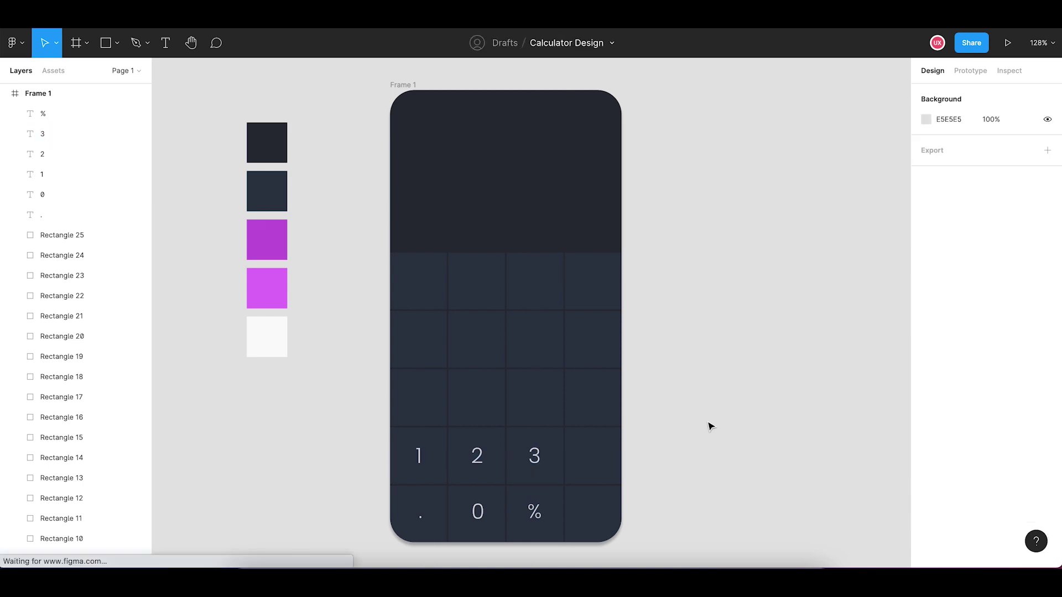
click(421, 457)
shift+click(478, 459)
shift+click(534, 465)
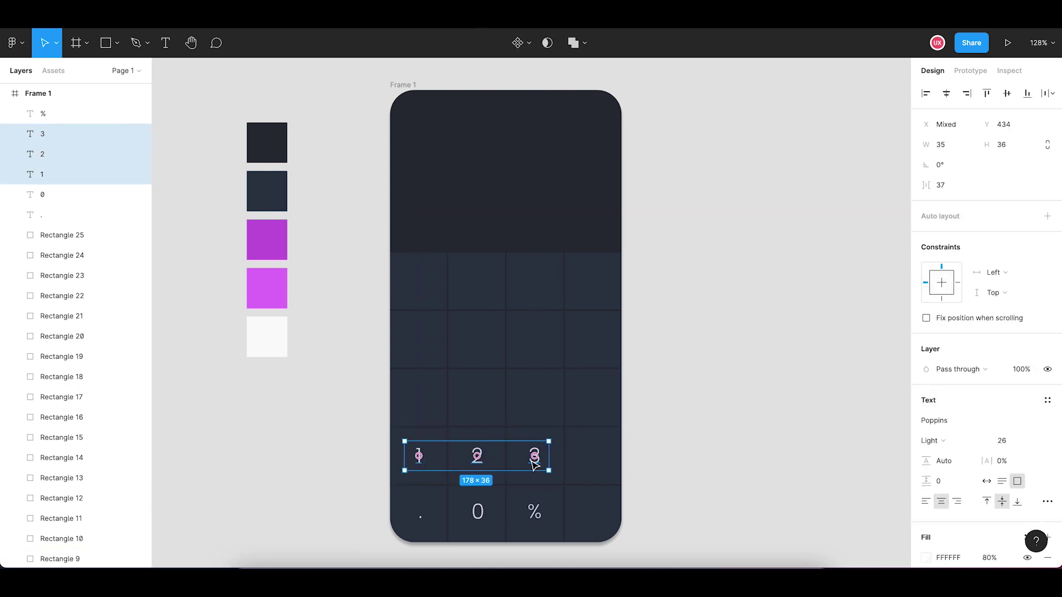
key(ctrl+v)
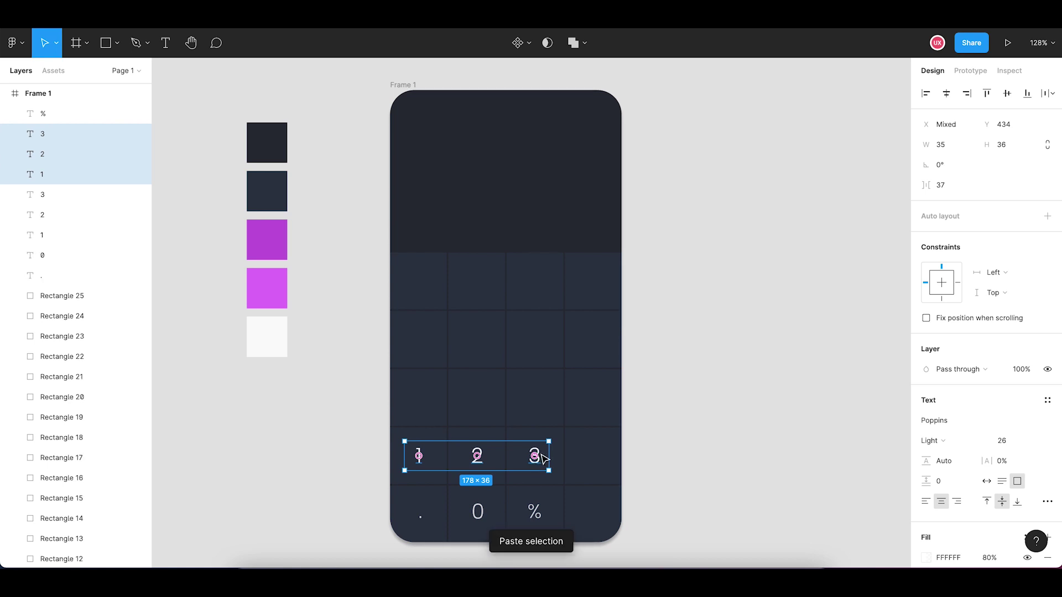
drag(545, 447, 541, 397)
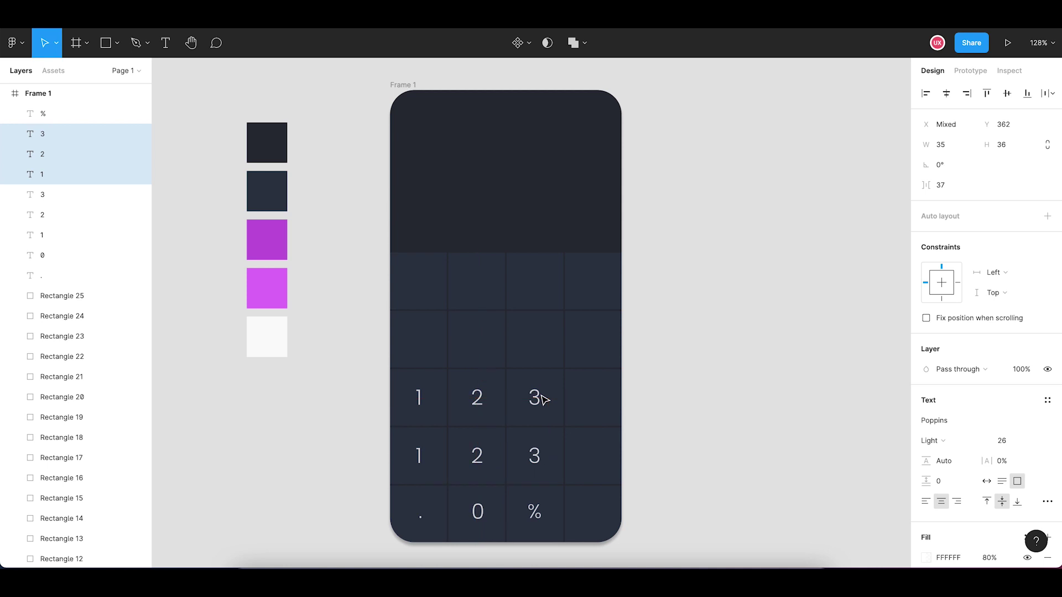
Retype the copied labels as 4, 5 and 6
click(426, 402)
double_click(424, 397)
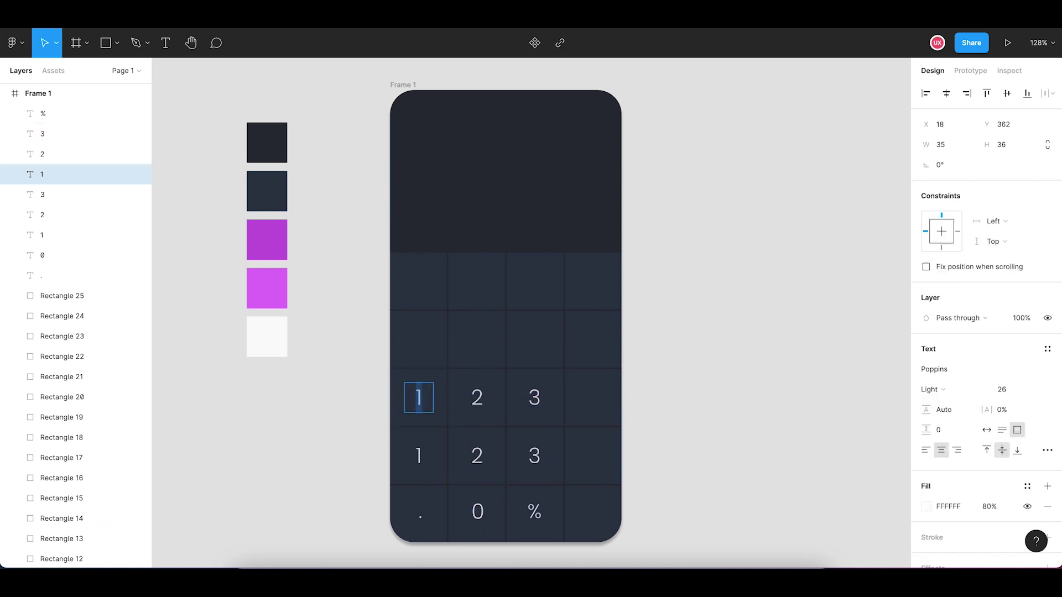
text(4)
double_click(477, 397)
text(5)
double_click(536, 397)
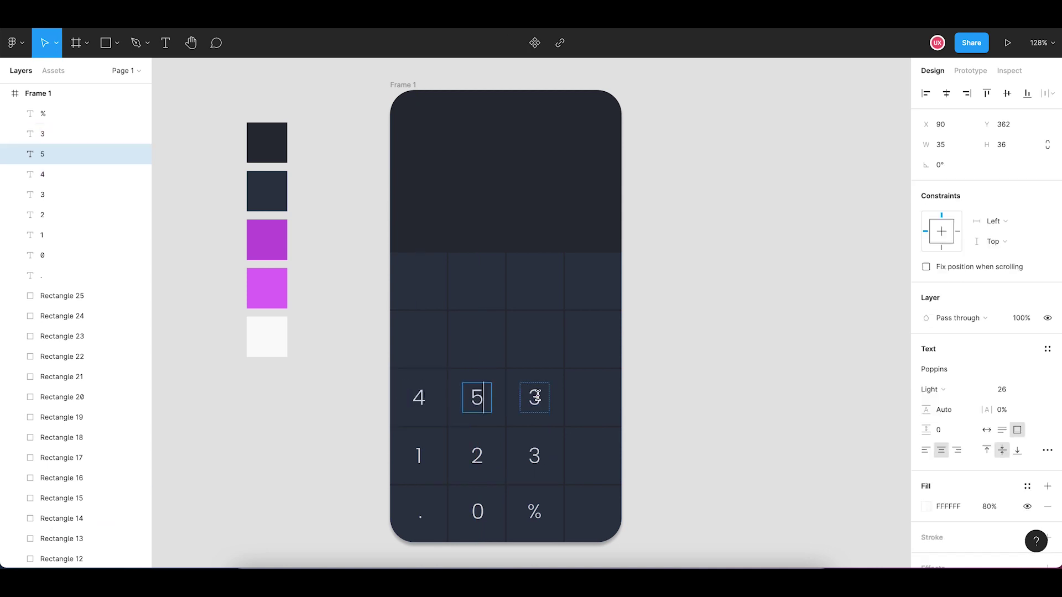
text(6)
key(Escape)
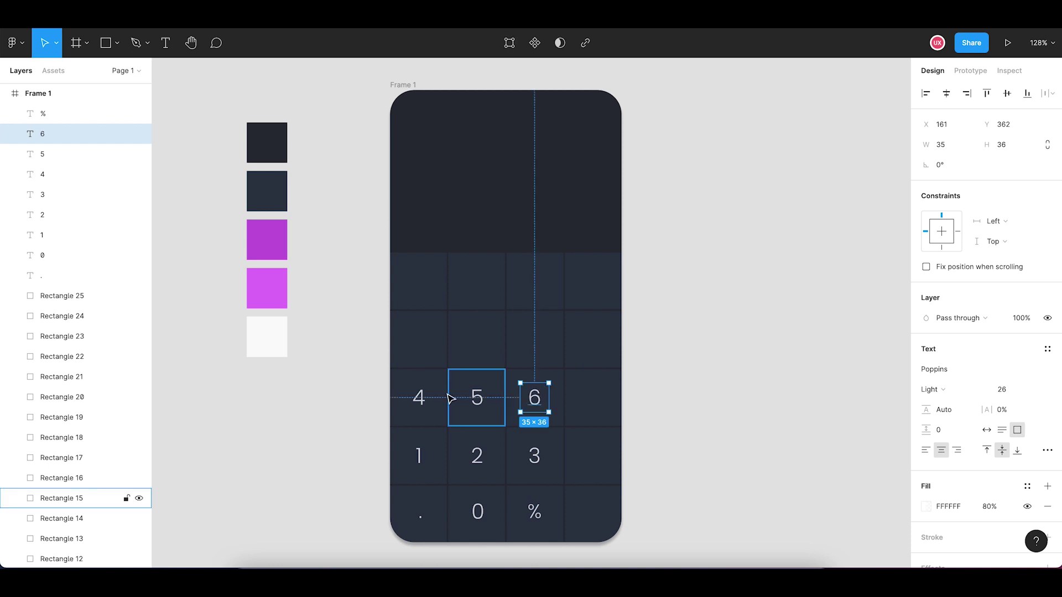
Duplicate the 4, 5, 6 labels and move the copies up to the top number row
click(425, 402)
shift+click(474, 406)
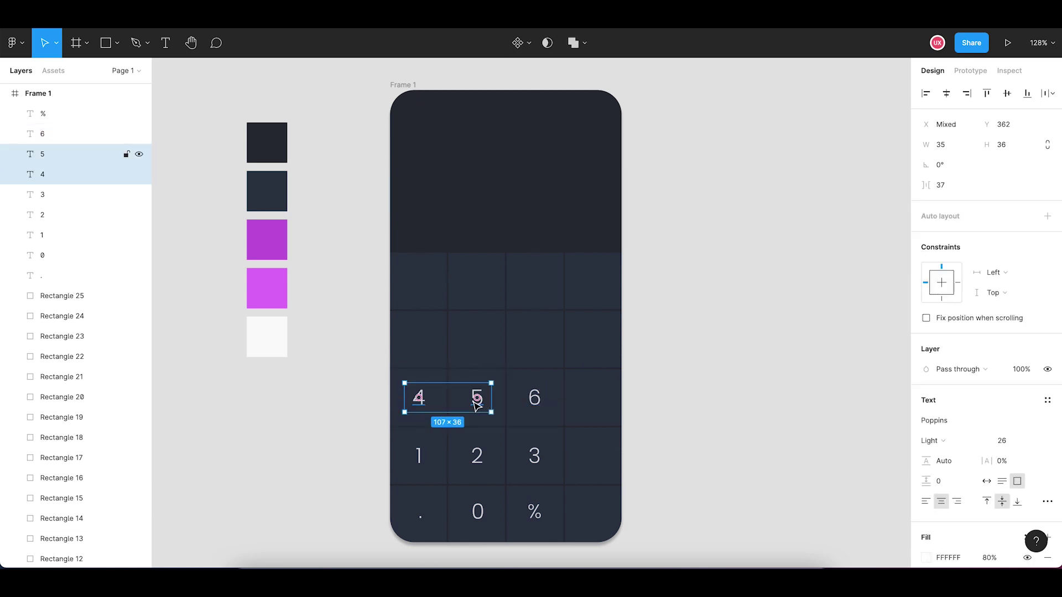
shift+click(534, 406)
key(ctrl+c)
key(ctrl+v)
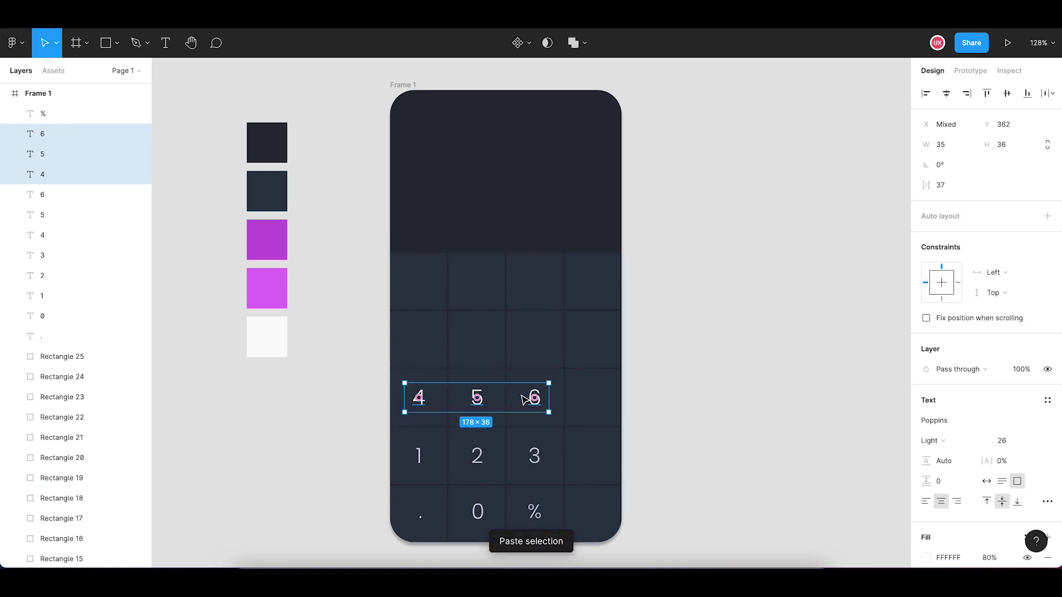
drag(525, 398, 522, 341)
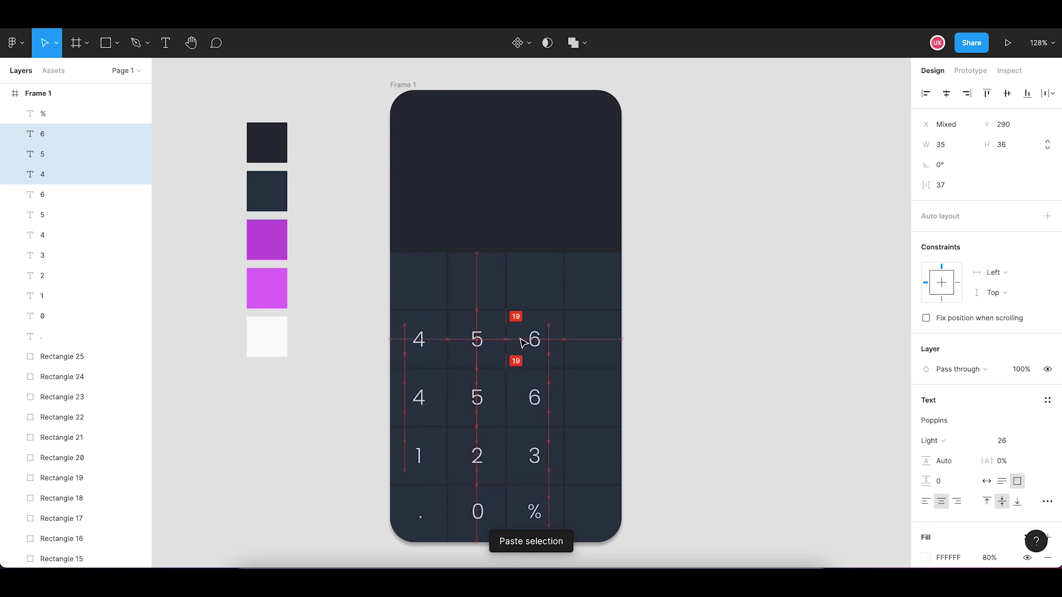
Retype the top-row copies as 7, 8 and 9 and check their placement
click(418, 339)
double_click(426, 337)
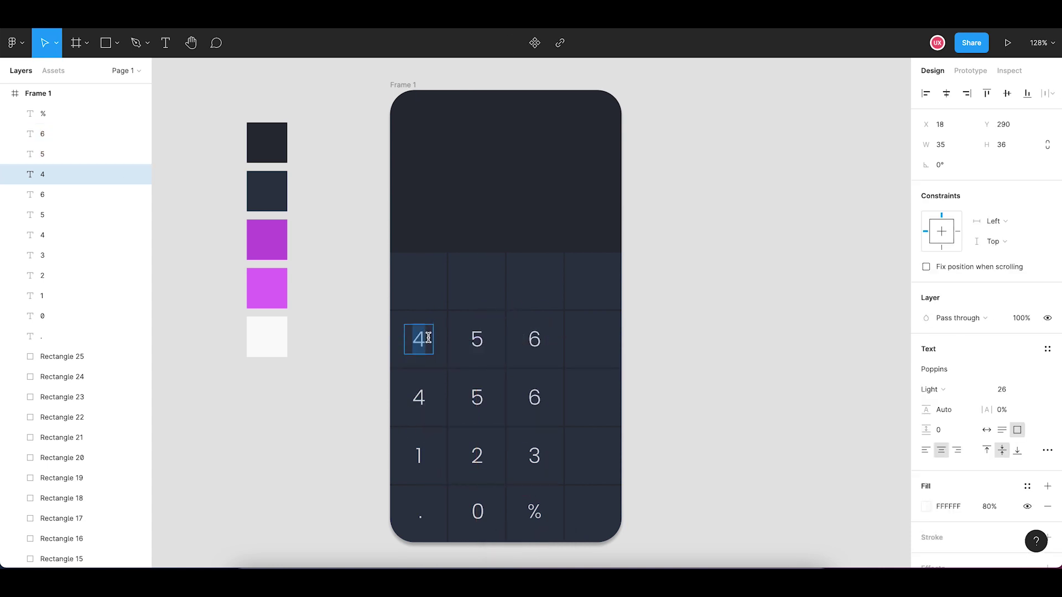
text(7)
double_click(480, 339)
text(7)
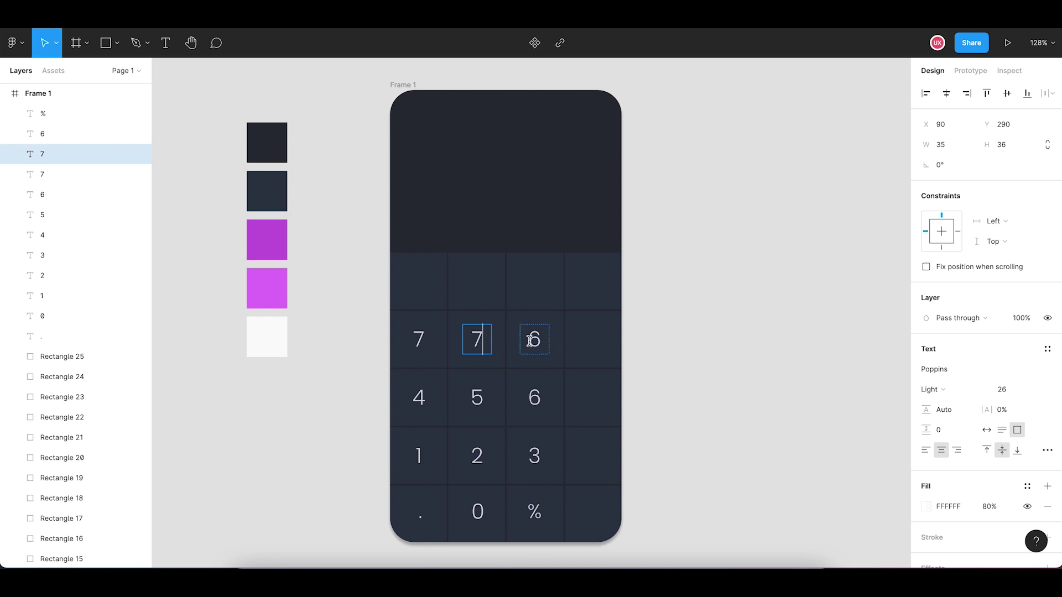
key(BackSpace)
text(8)
double_click(531, 340)
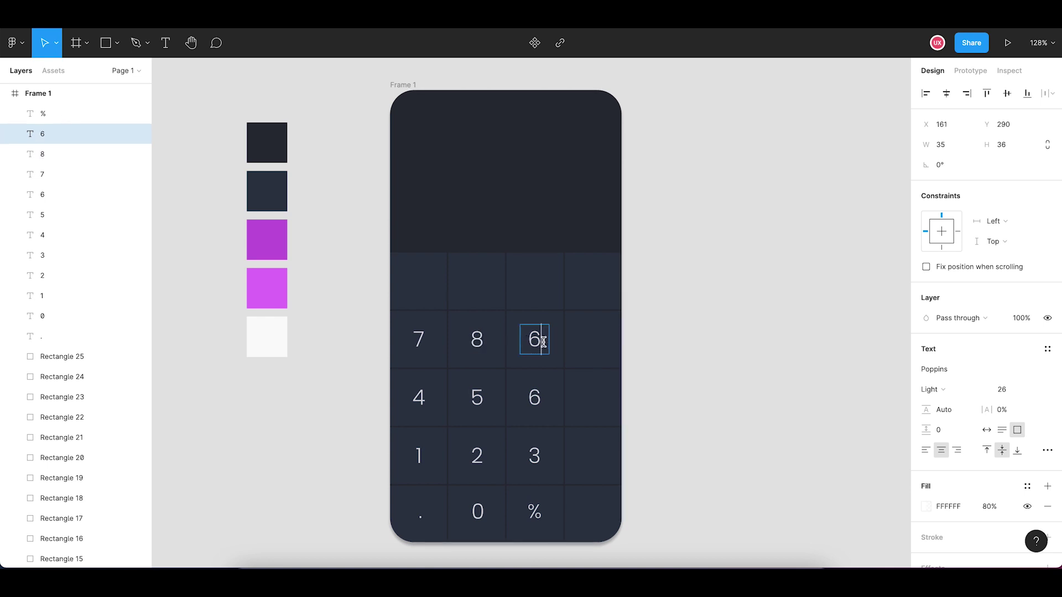
key(BackSpace)
text(9)
key(Escape)
click(673, 351)
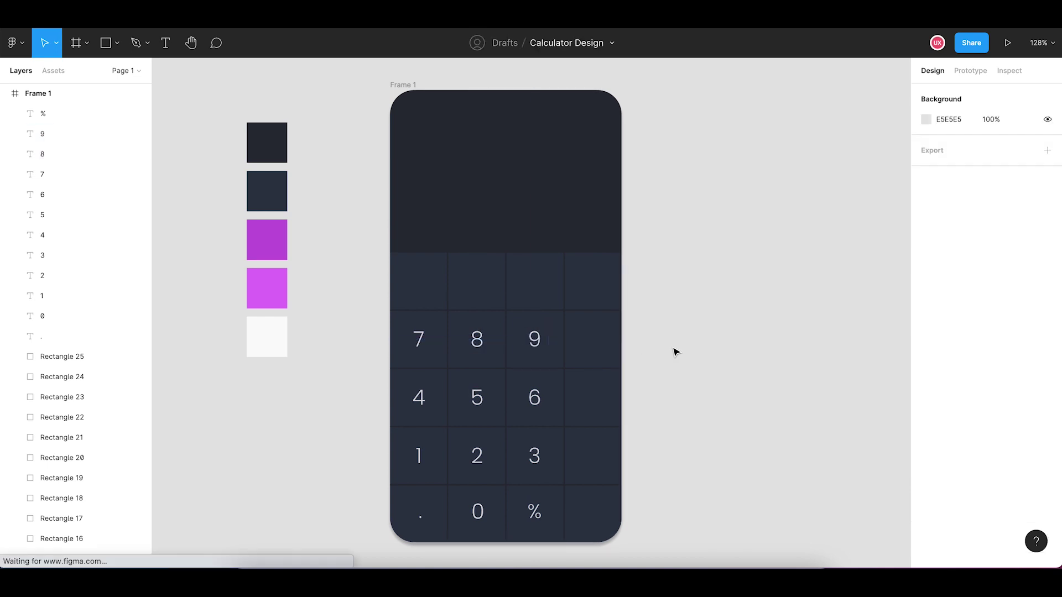
click(420, 341)
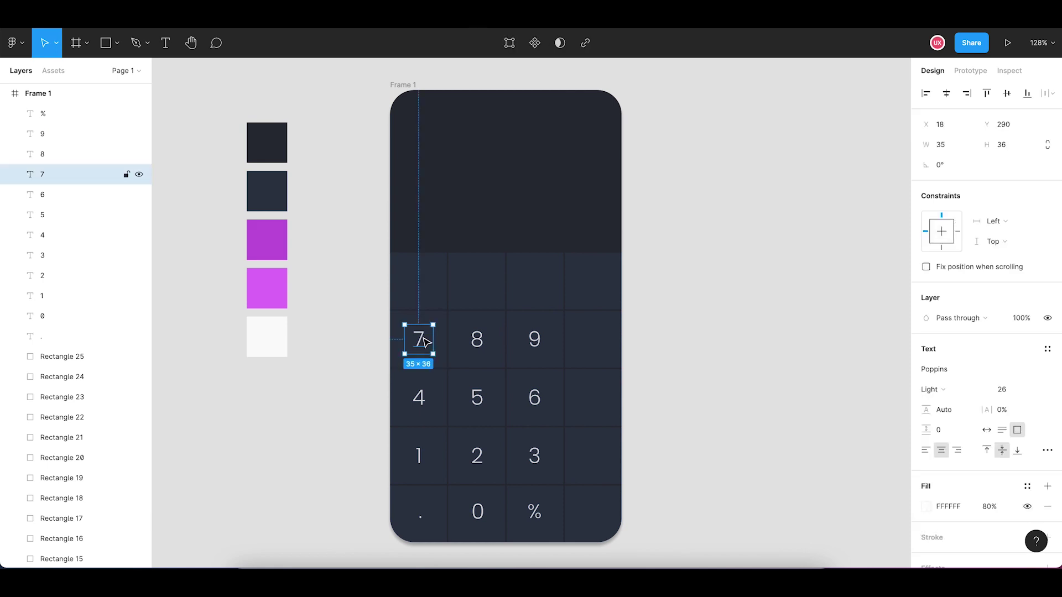
click(692, 352)
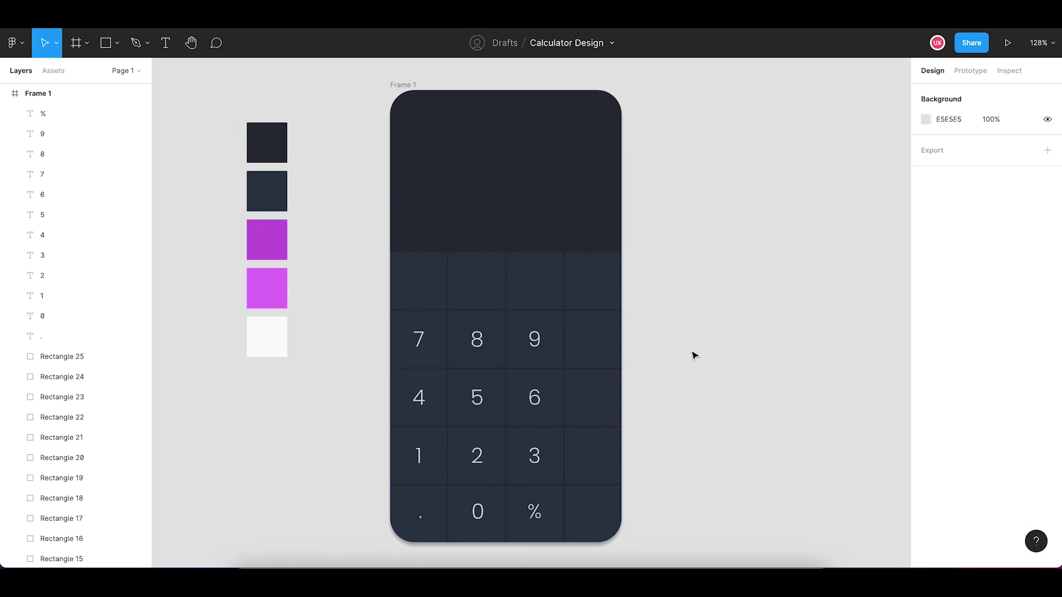
Stretch the bottom-right key rectangle upward to span the bottom two rows
click(604, 511)
key(Escape)
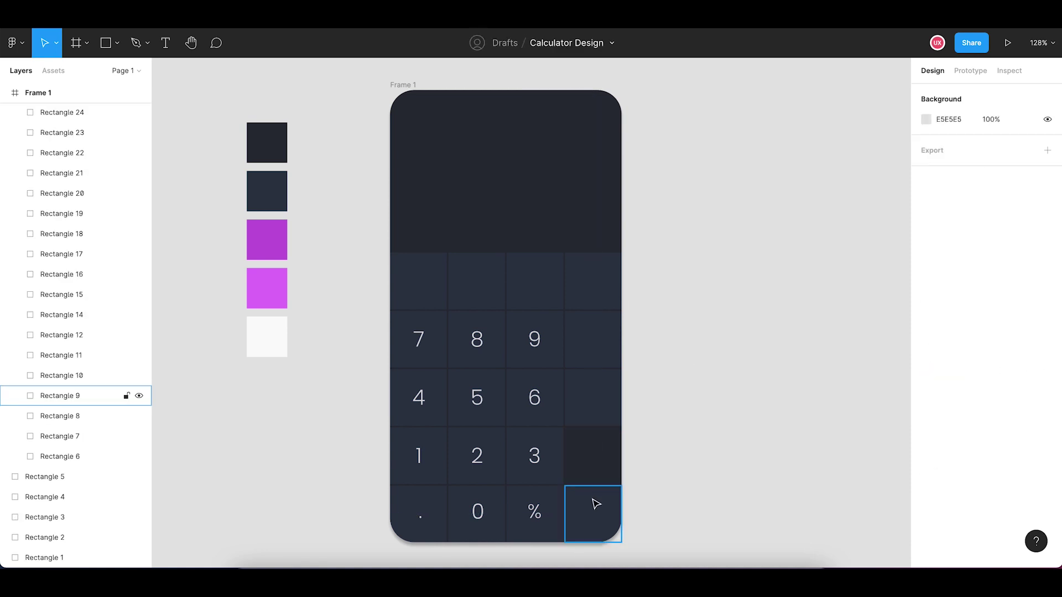
click(596, 503)
drag(592, 486, 591, 429)
scroll(594, 458, up, 5)
click(723, 429)
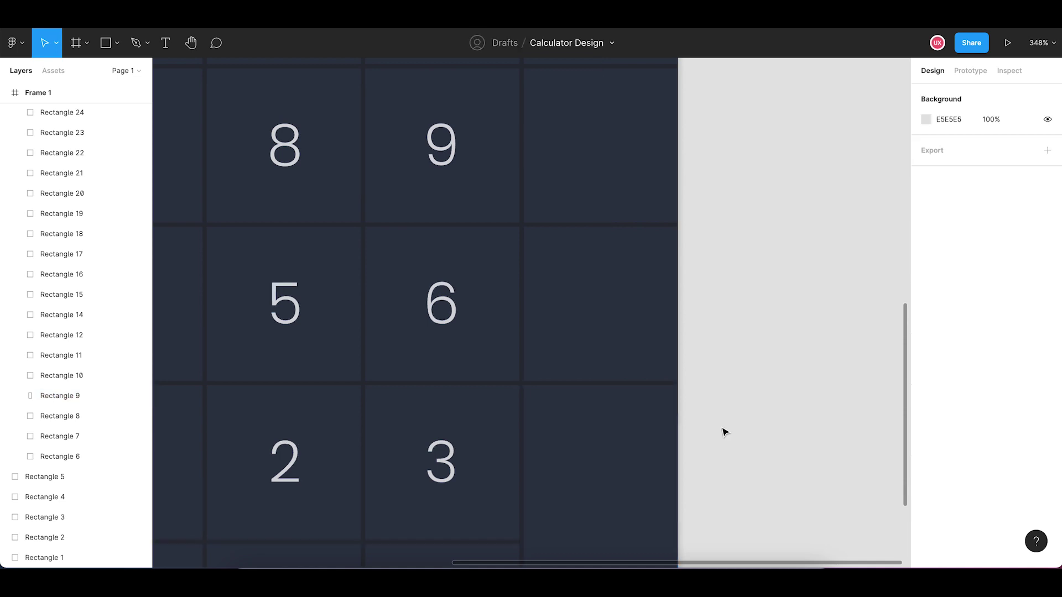
scroll(725, 431, down, 3)
scroll(724, 431, down, 2)
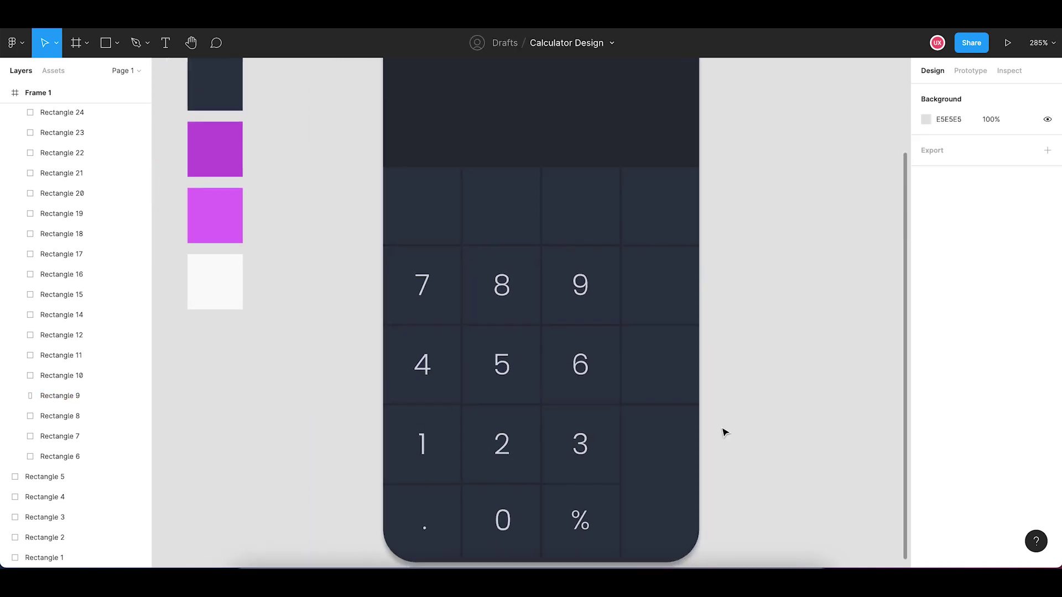
Fill the tall bottom-right key with the purple C45ADC sampled from the swatch
click(677, 475)
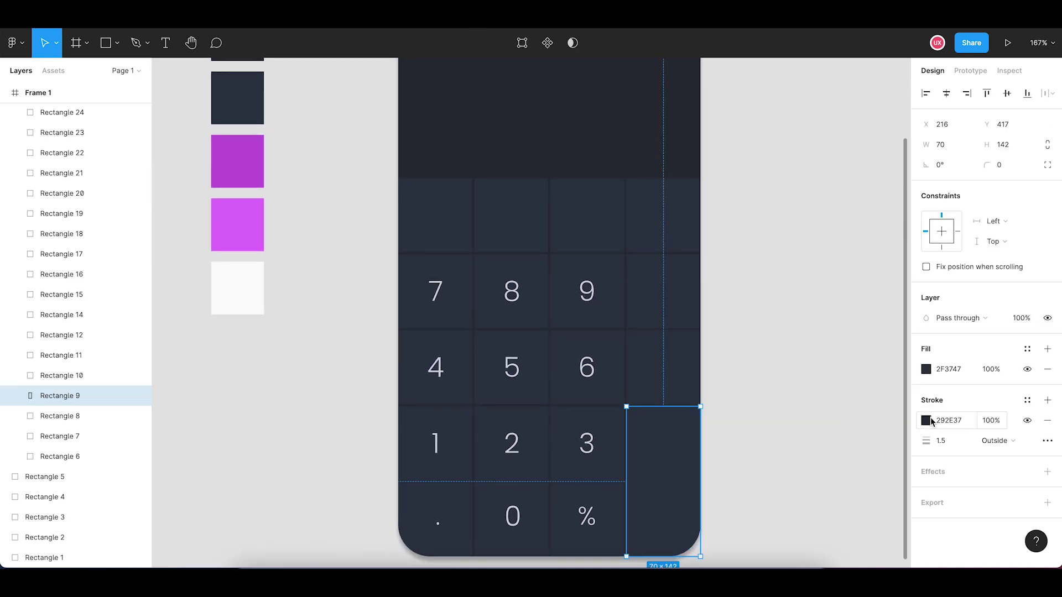
click(925, 368)
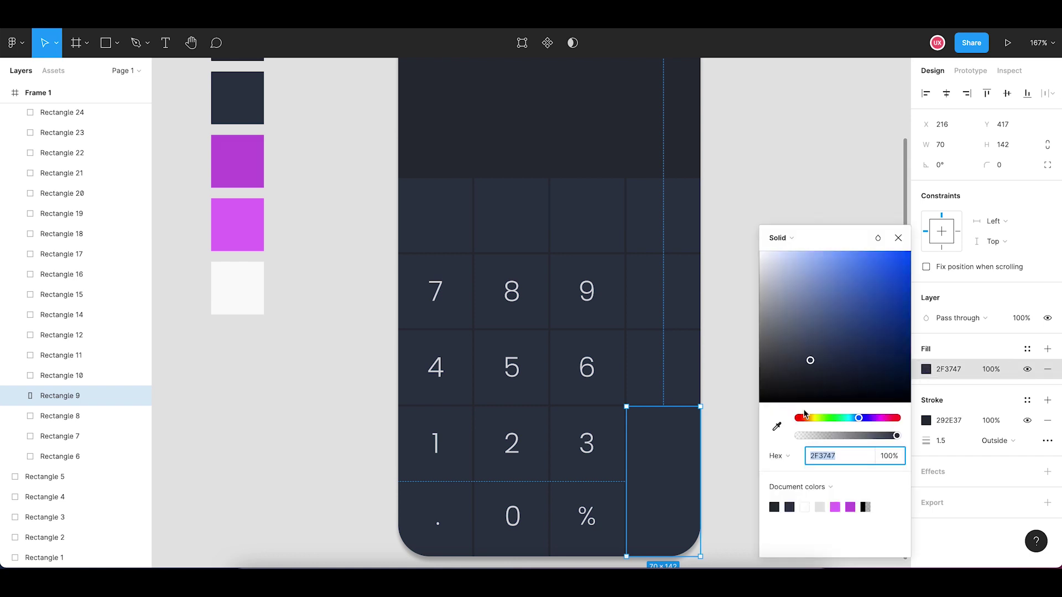
click(777, 426)
click(252, 163)
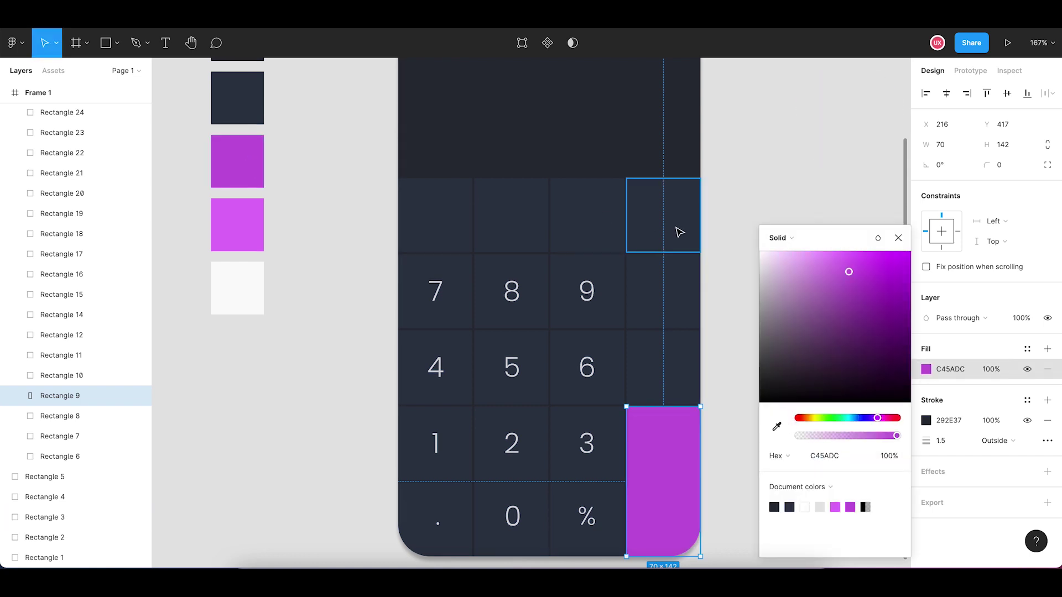
click(719, 289)
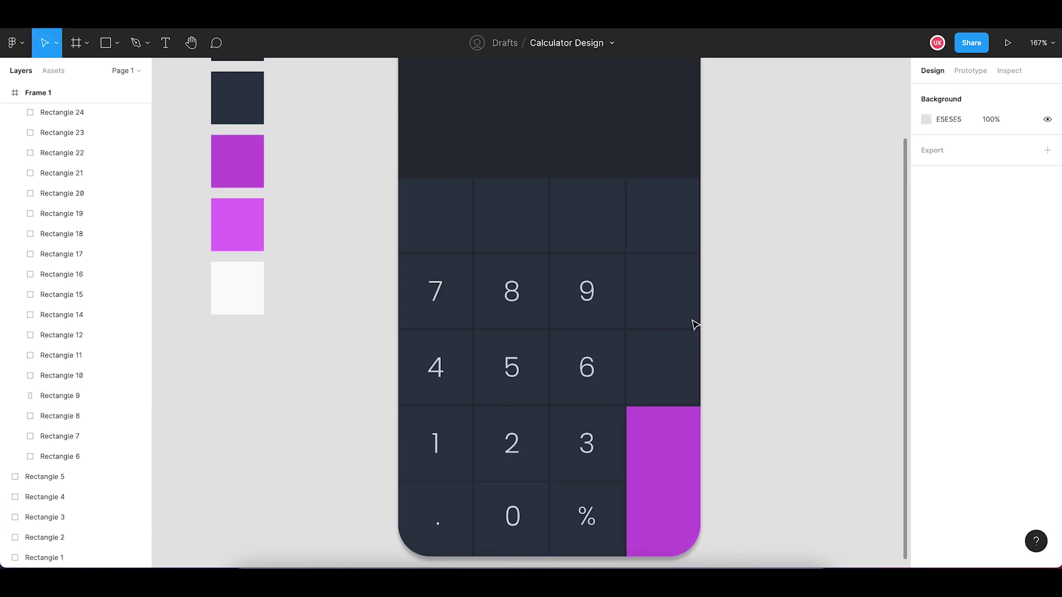
Give the other three right-column keys the same purple C45ADC fill
click(685, 352)
shift+click(682, 303)
shift+click(673, 230)
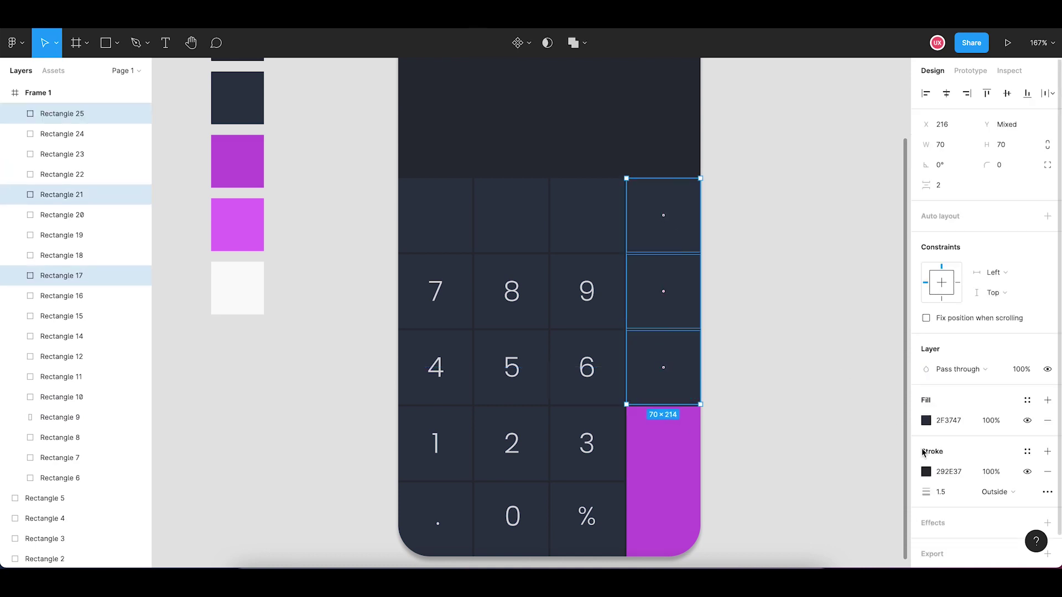
click(925, 421)
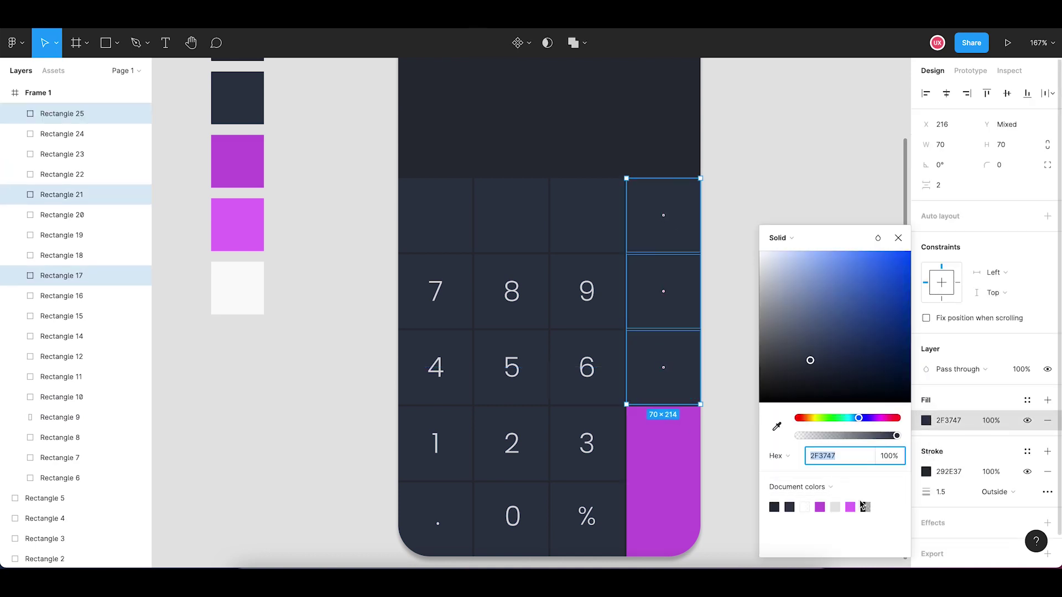
click(822, 506)
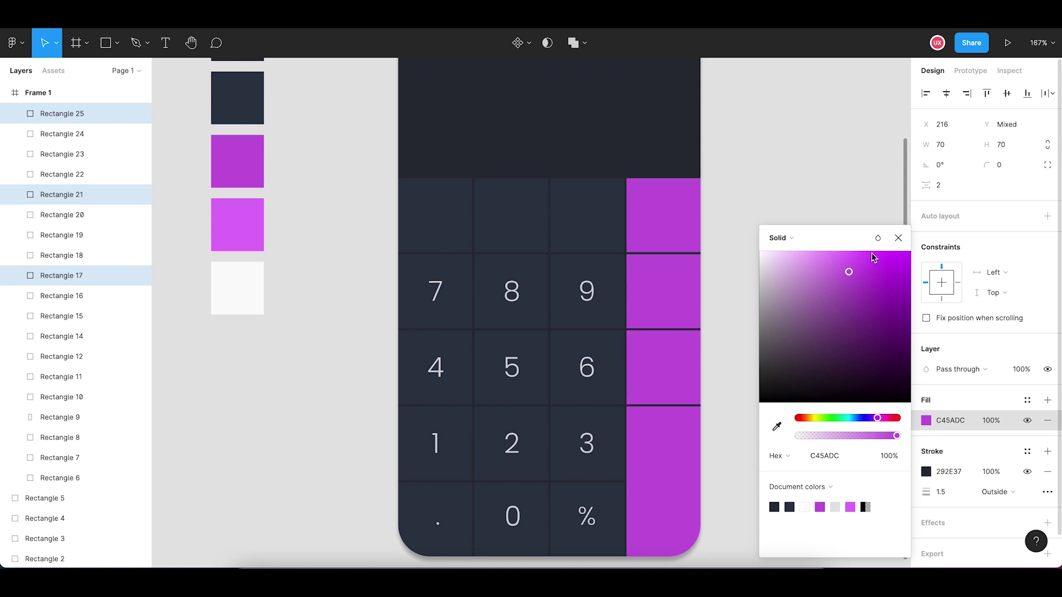
click(898, 239)
click(781, 334)
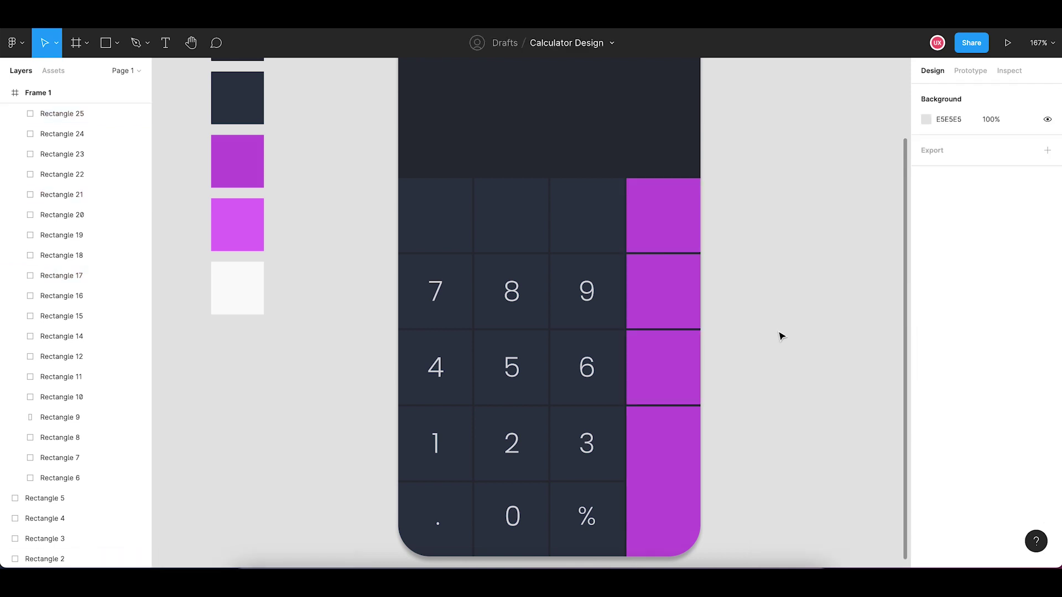
drag(778, 358, 750, 326)
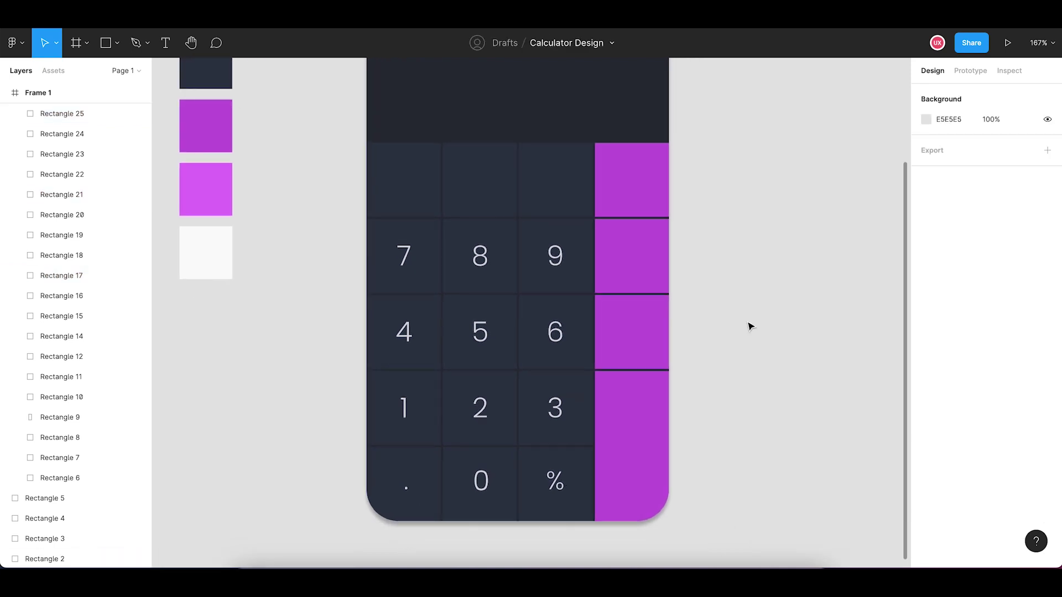
Draw a horizontal line on the tall purple key and set its width to 18
click(117, 43)
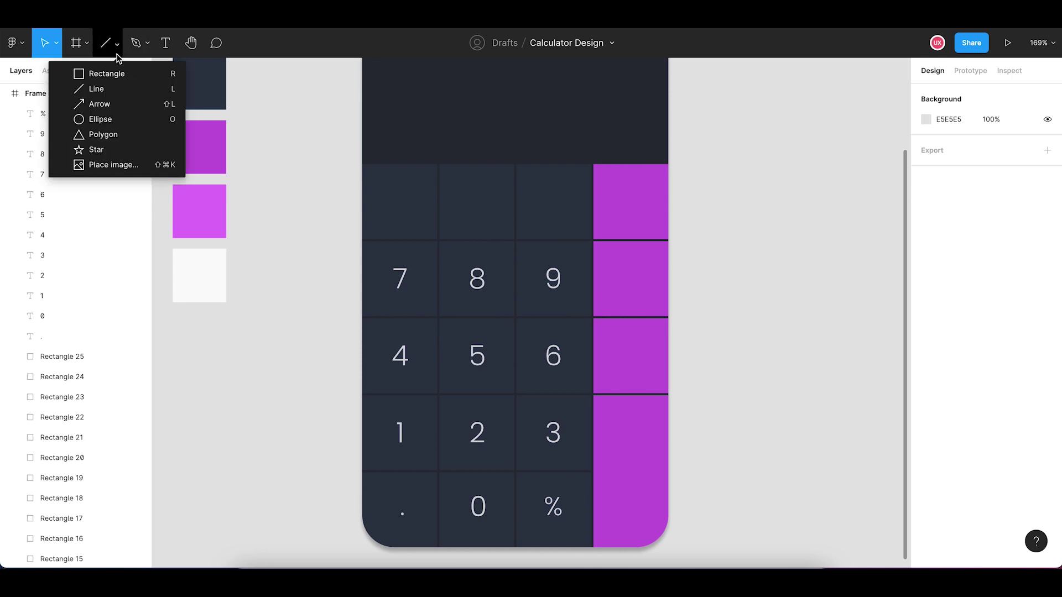
click(108, 88)
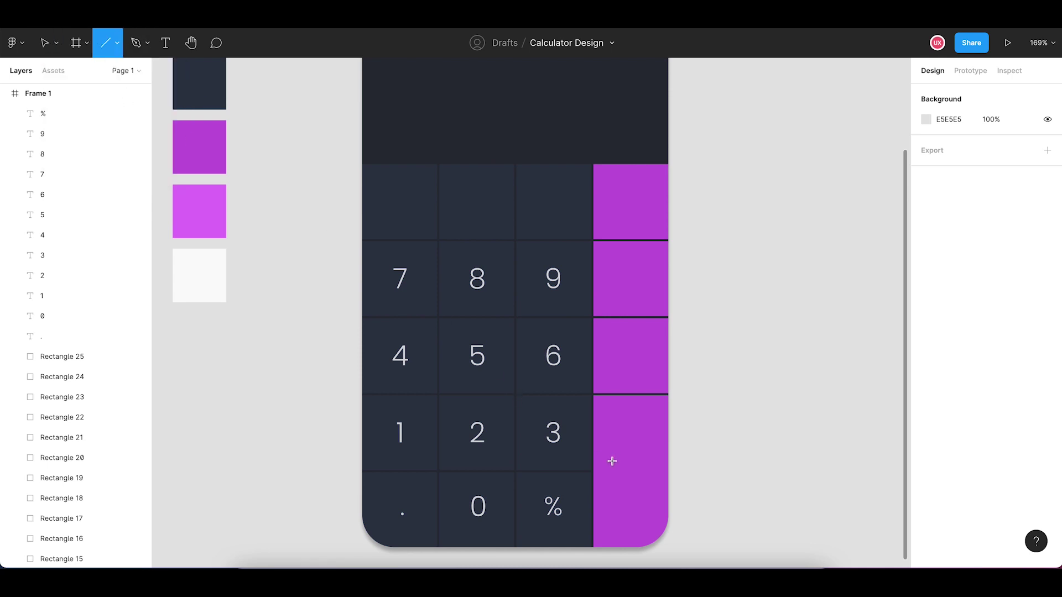
drag(620, 461, 640, 462)
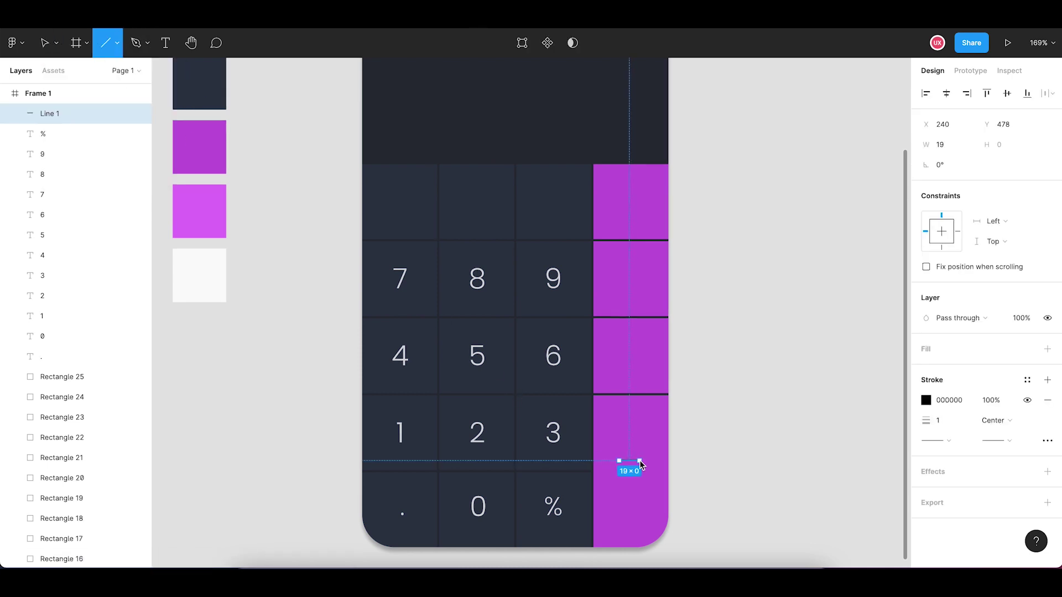
click(959, 147)
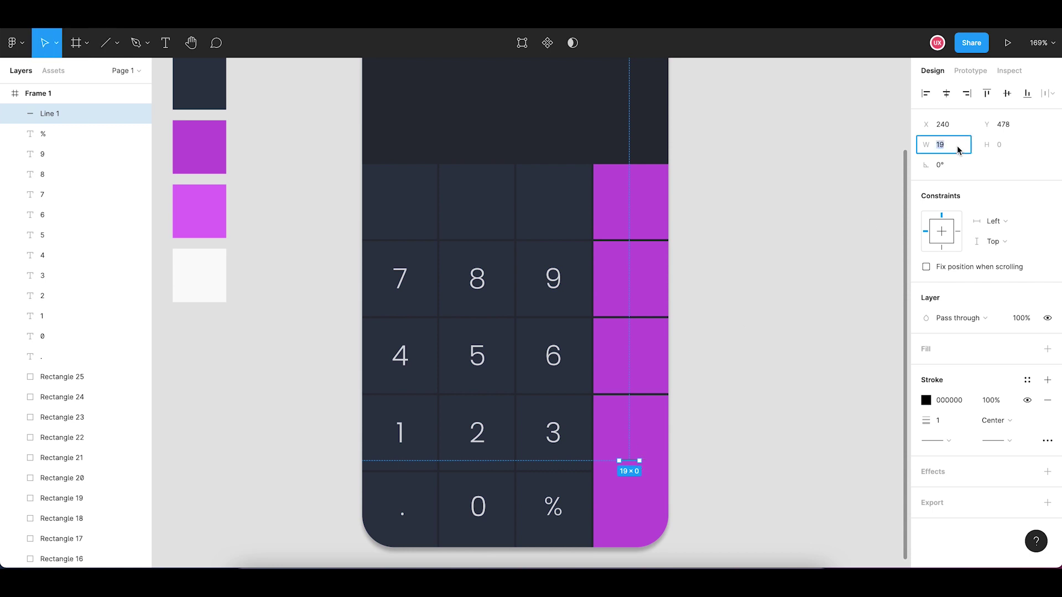
text(18)
key(Return)
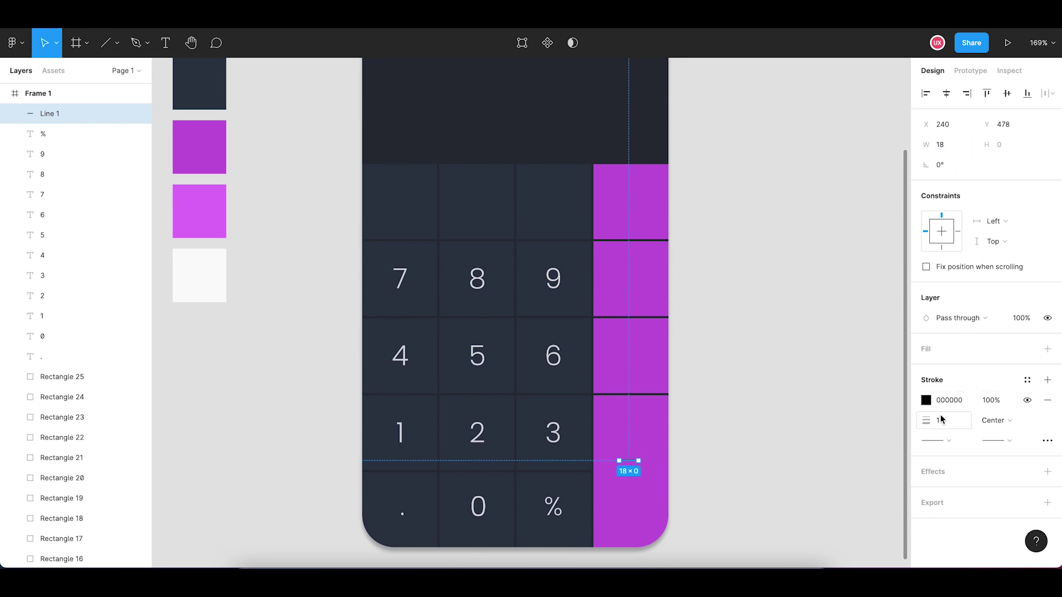
Give the line a 1.5 white #FFFFFF stroke at 80% opacity
text(.5)
key(Return)
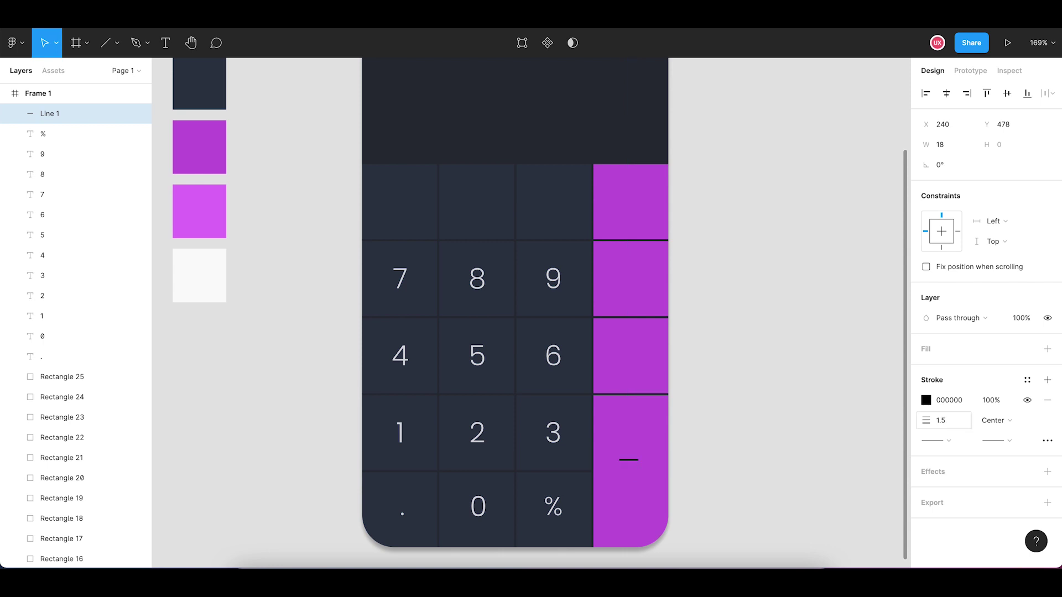
click(925, 400)
text(ffffff)
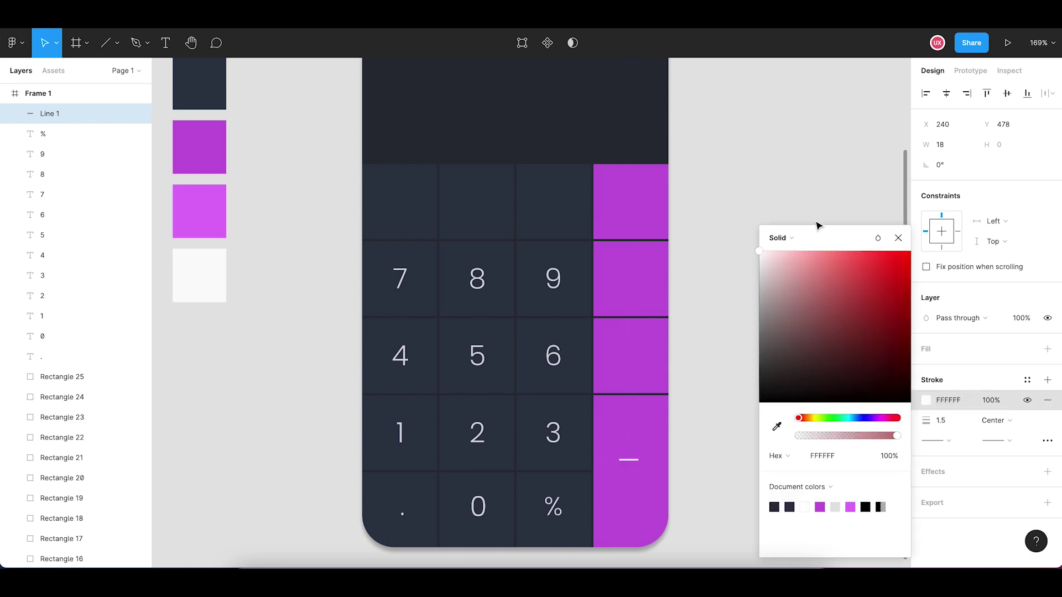
key(Return)
click(898, 238)
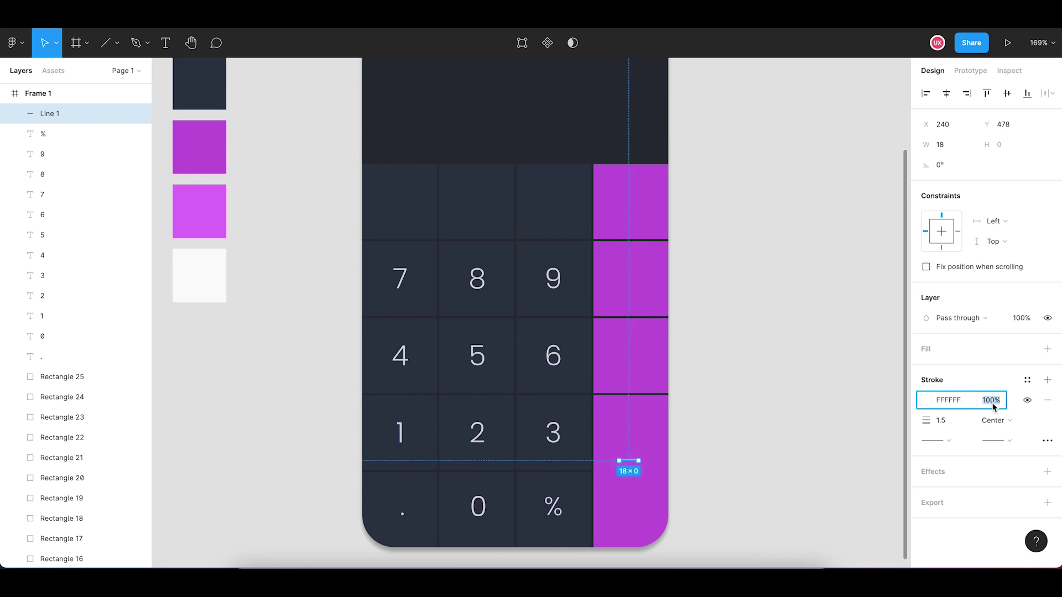
text(80)
key(Return)
key(Right)
key(Right)
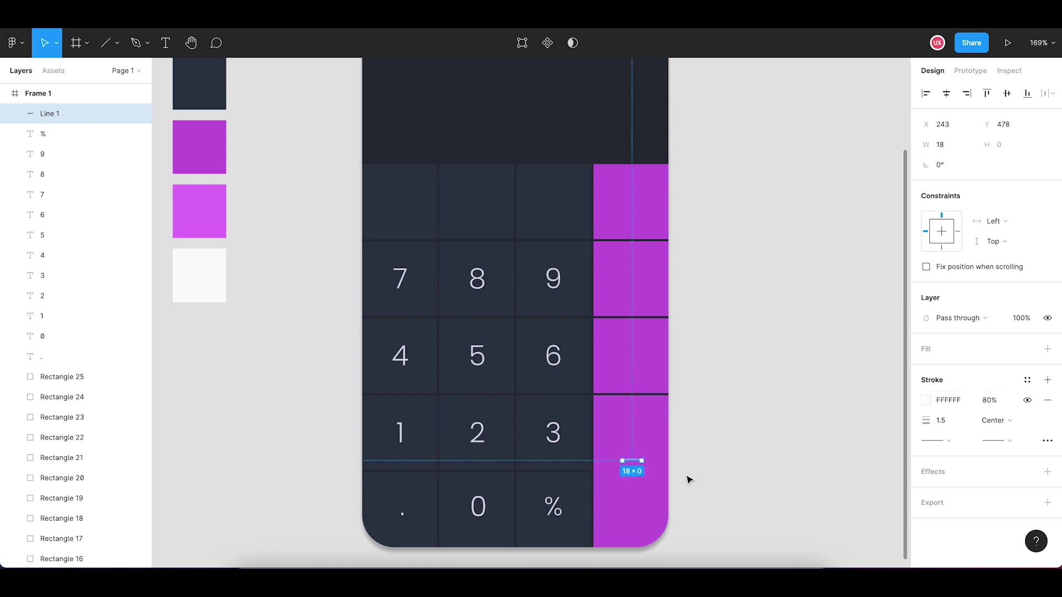
Paste a second line below the first and centre both as an equals sign in the key
key(ctrl+v)
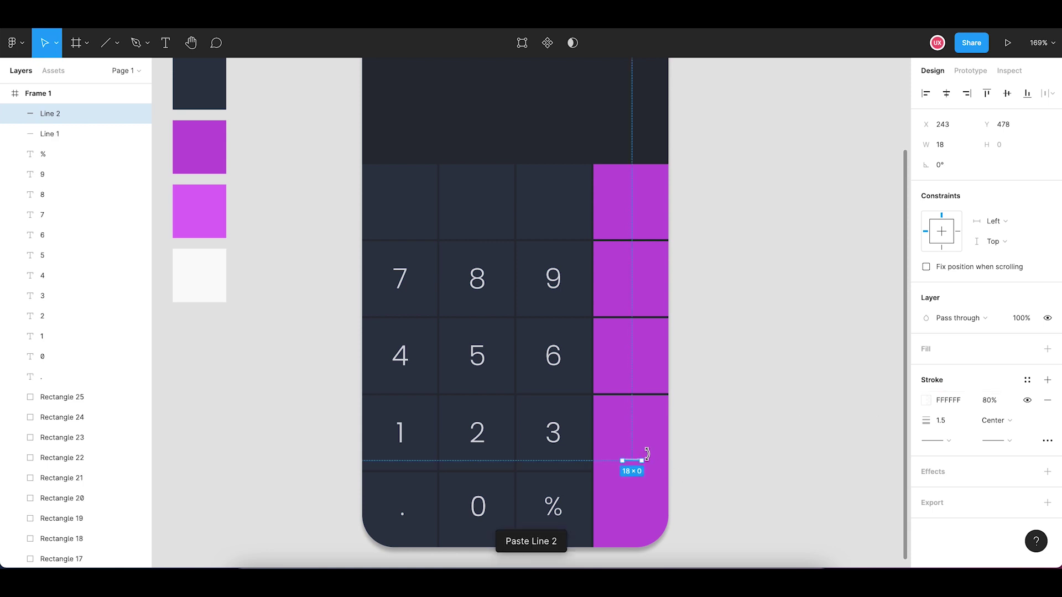
key(Down)
key(Down)
key(Down)
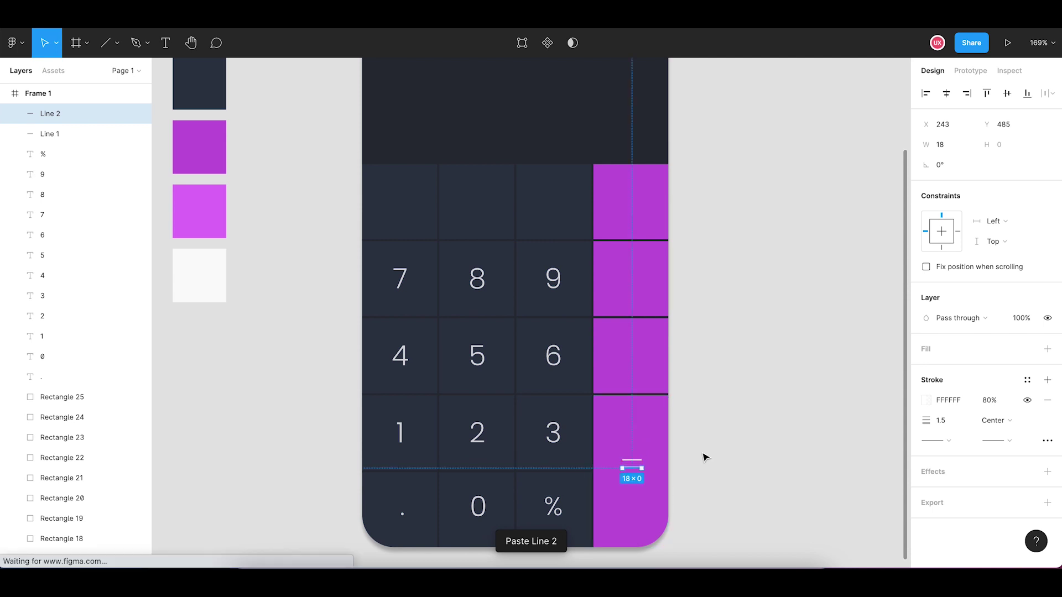
click(704, 456)
click(638, 475)
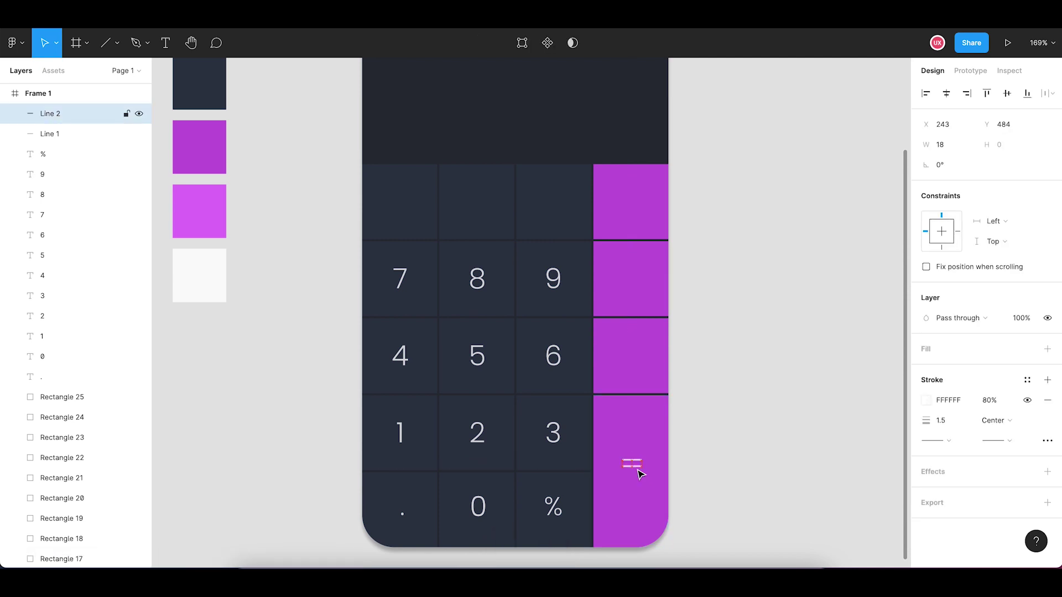
click(724, 442)
click(640, 469)
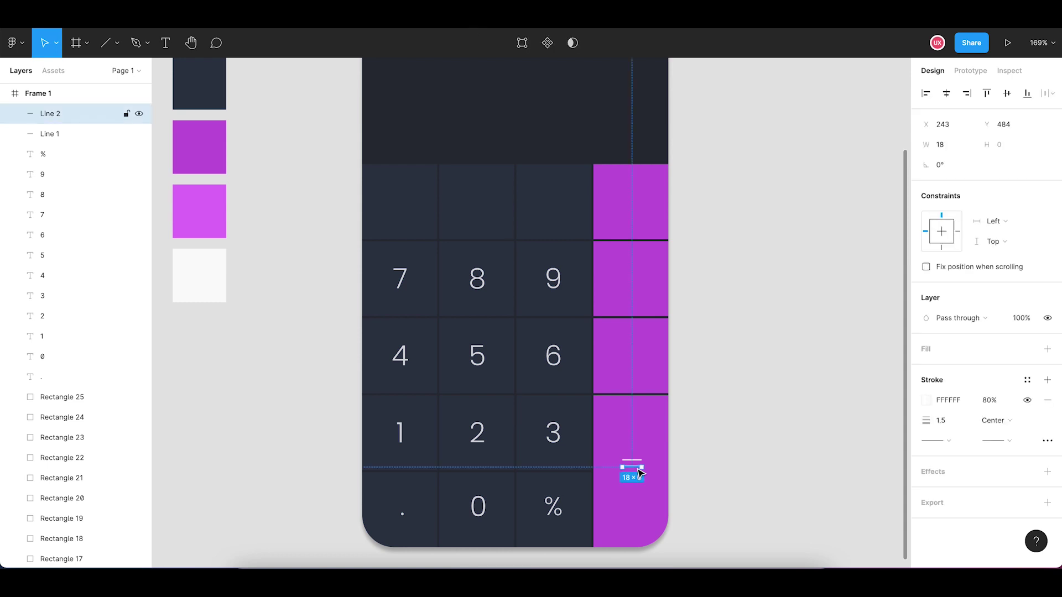
click(677, 455)
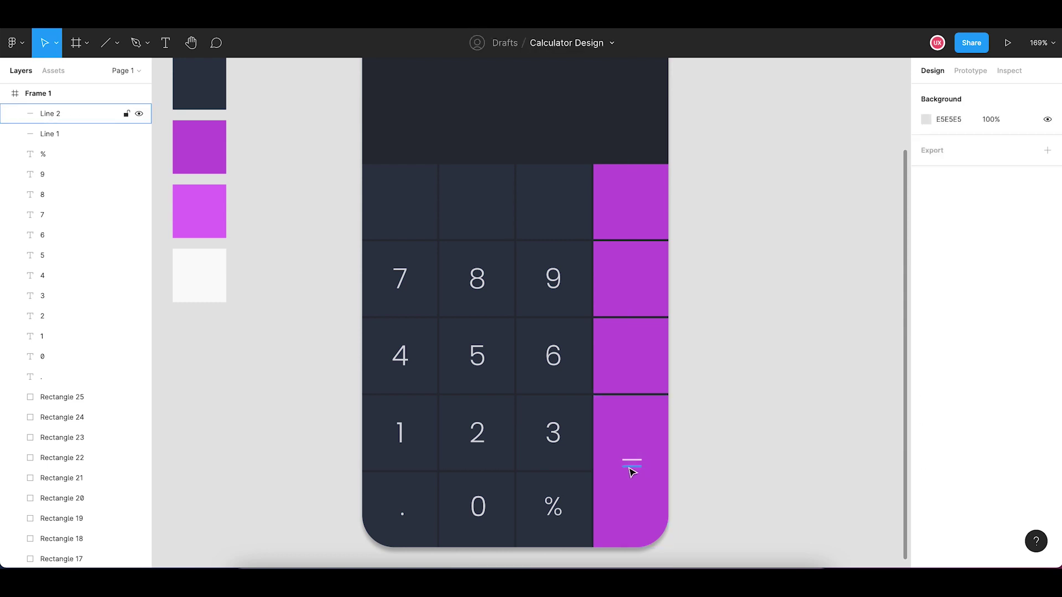
click(633, 468)
drag(632, 467, 632, 468)
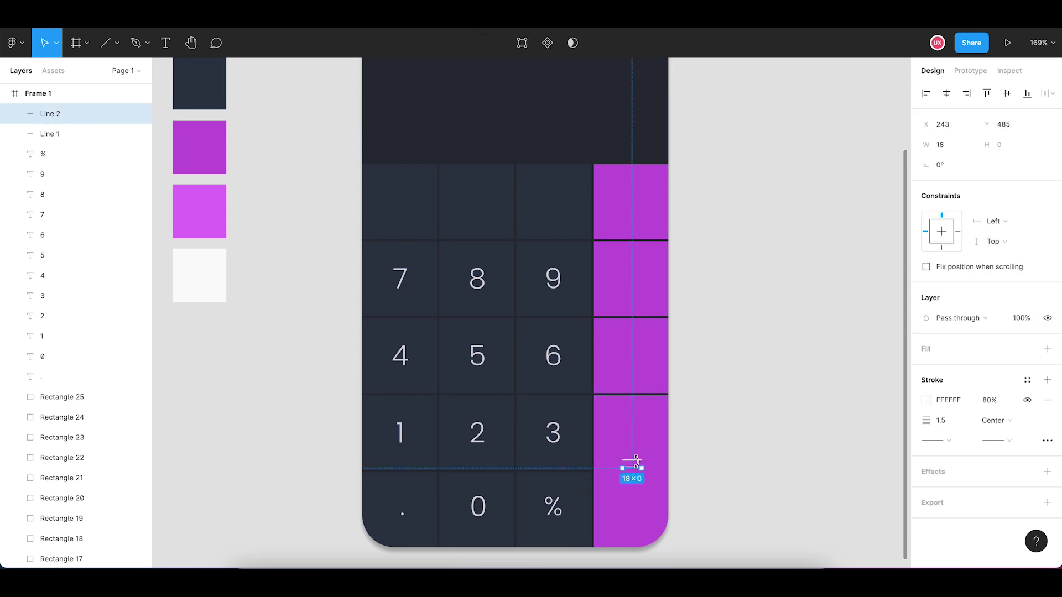
shift+click(635, 459)
drag(638, 459, 638, 459)
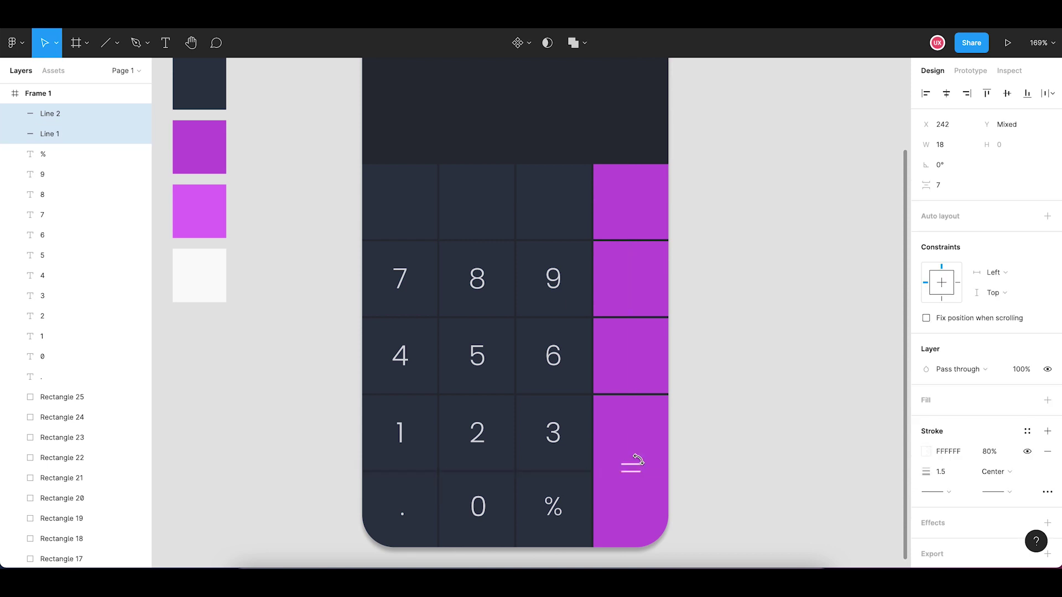
drag(638, 459, 637, 461)
click(680, 453)
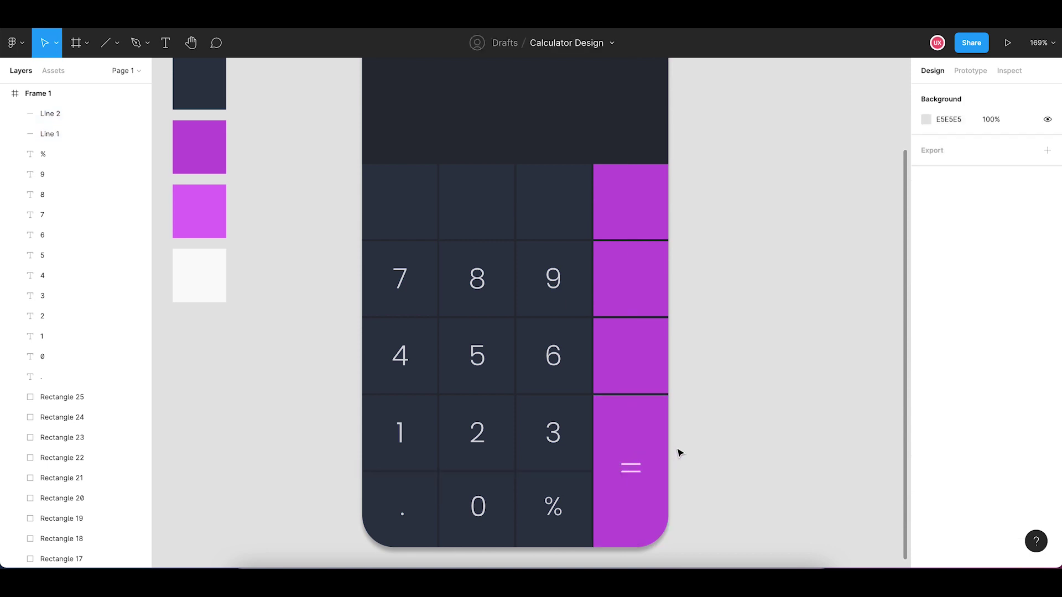
Build a white plus on the key beside 6 from two equals-sign lines, one rotated 90°
click(638, 469)
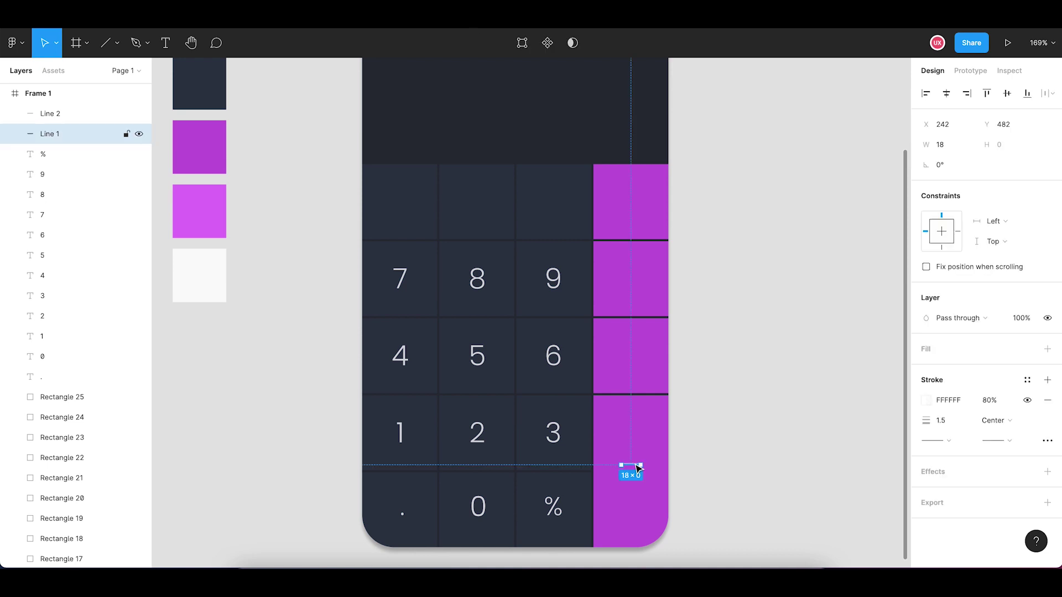
click(639, 351)
key(ctrl+v)
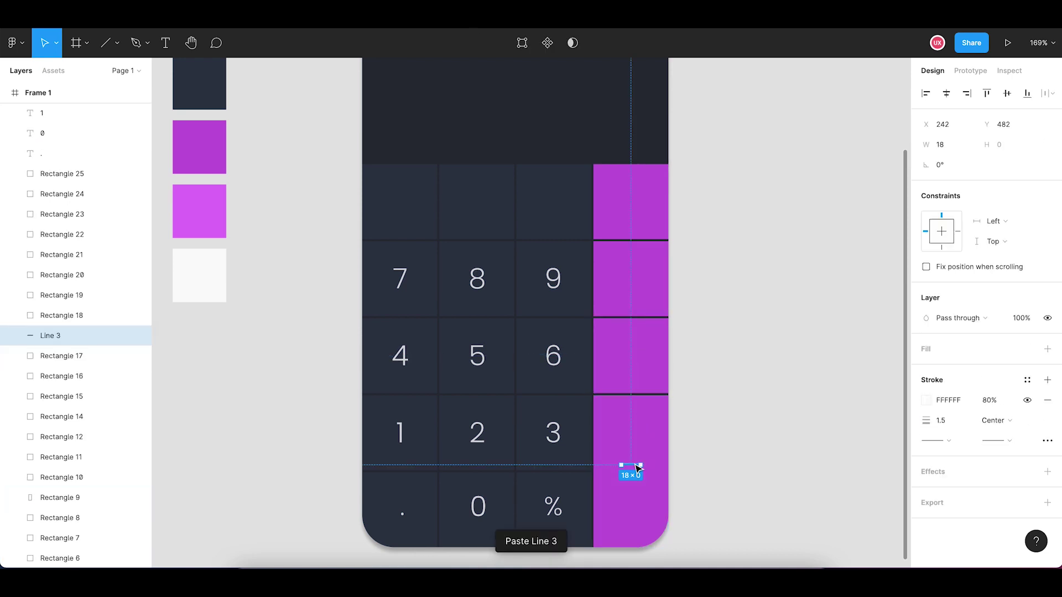
drag(637, 467, 636, 360)
key(ctrl+v)
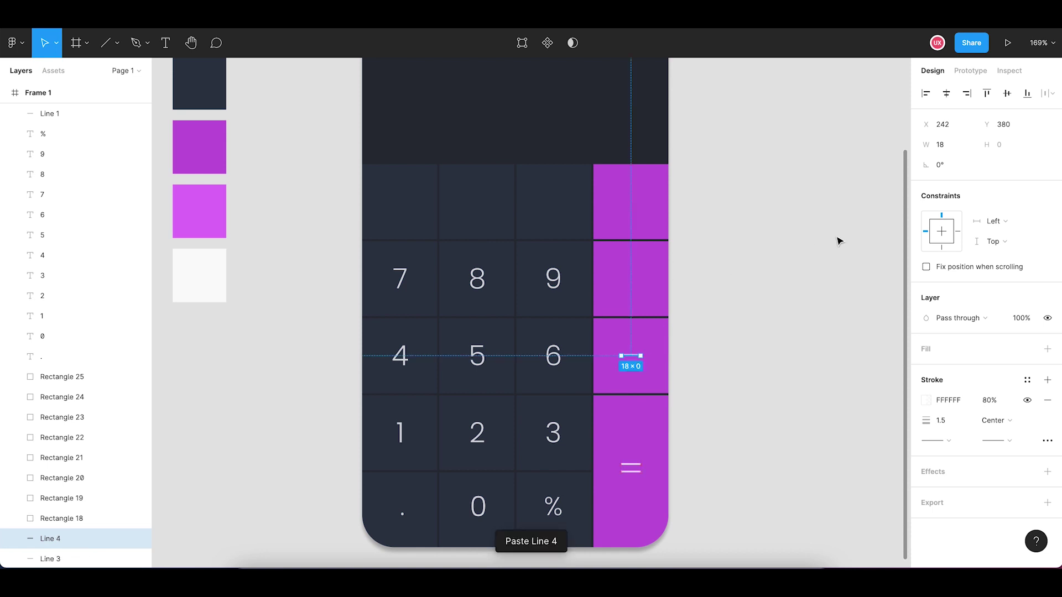
click(949, 169)
key(Return)
key(Right)
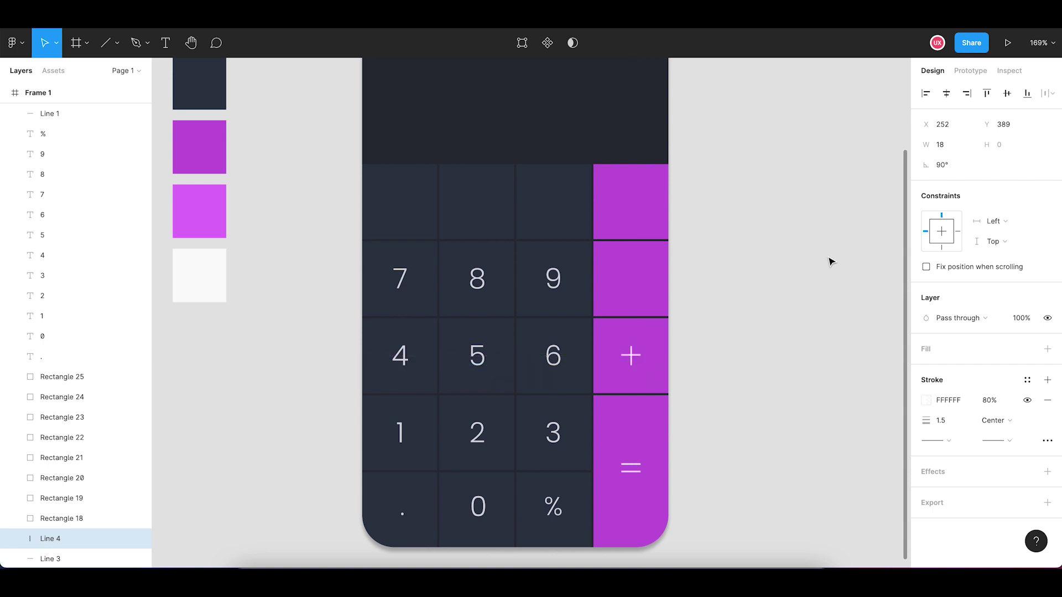
click(688, 346)
Copy the plus's horizontal bar into the purple key beside 9 as a minus sign
click(641, 355)
key(ctrl+c)
key(ctrl+v)
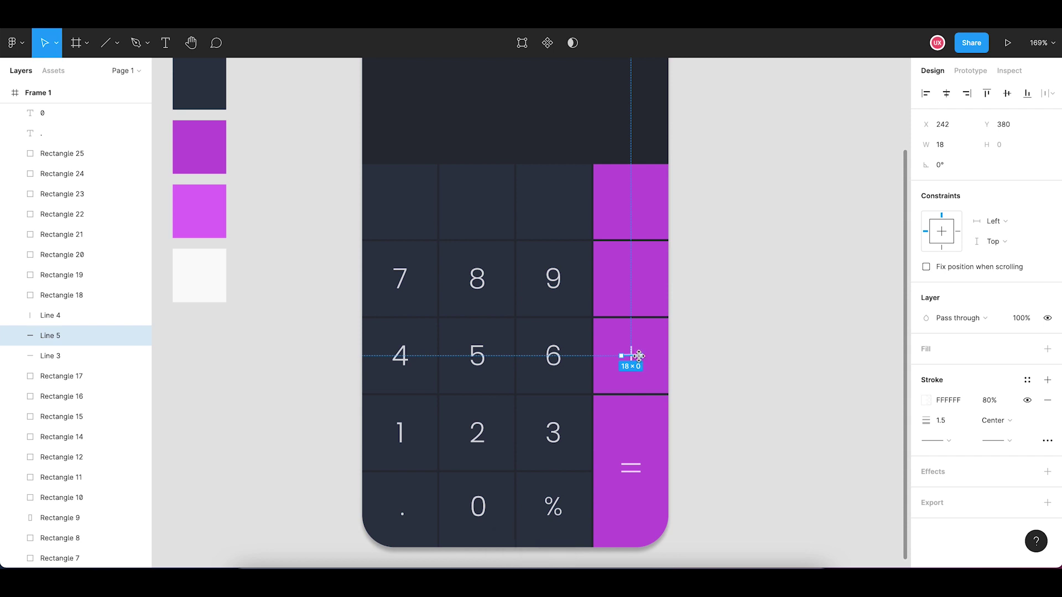
click(654, 282)
key(ctrl+v)
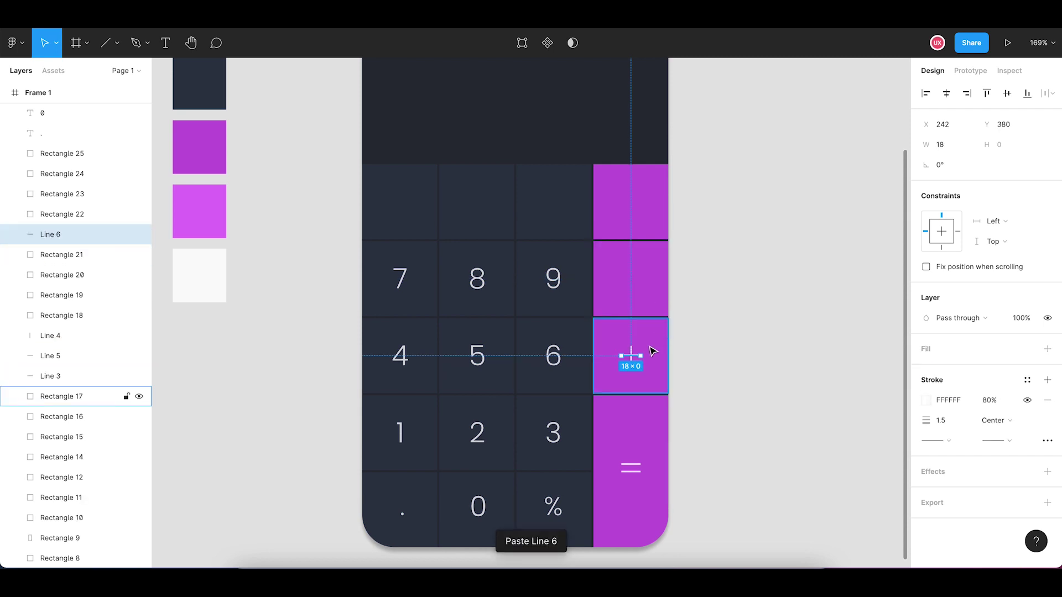
mouse_move(638, 348)
mouse_down()
mouse_move(639, 273)
mouse_move(637, 284)
mouse_up()
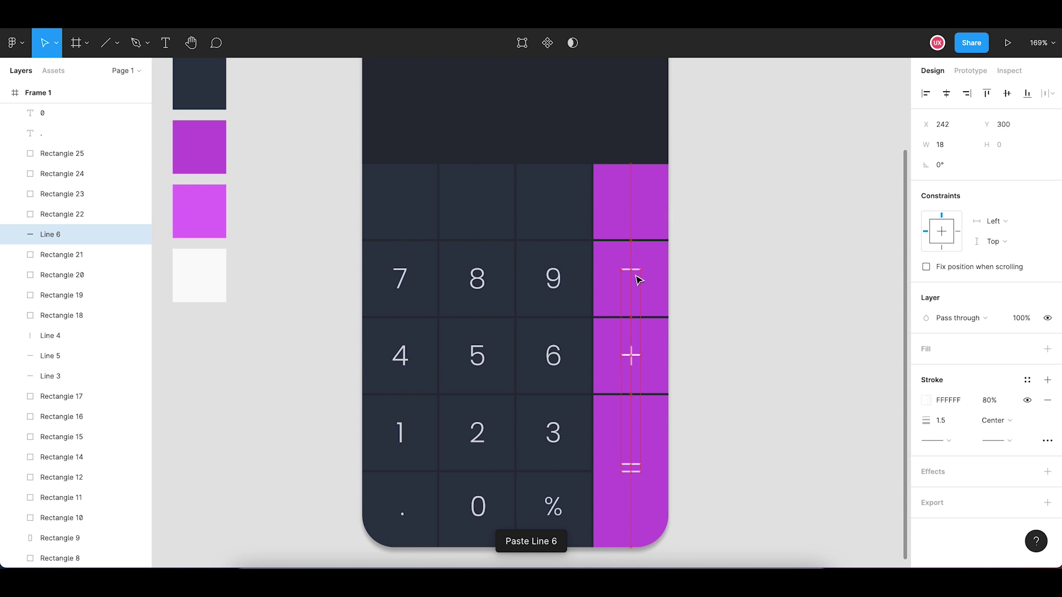
click(687, 268)
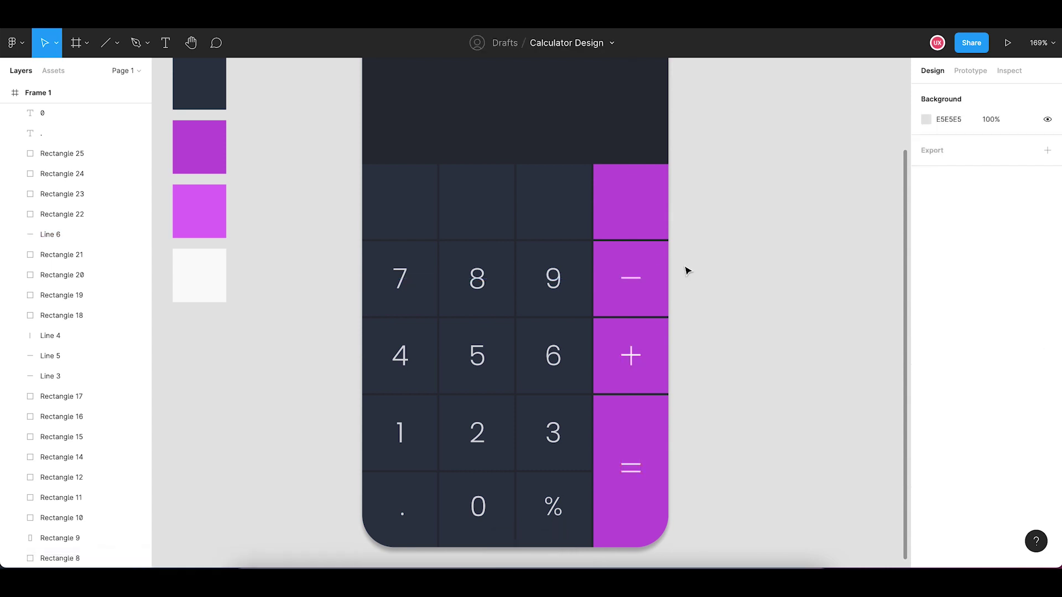
Duplicate the 7 label into the empty key above 7 and change its text to 'AC'
click(400, 285)
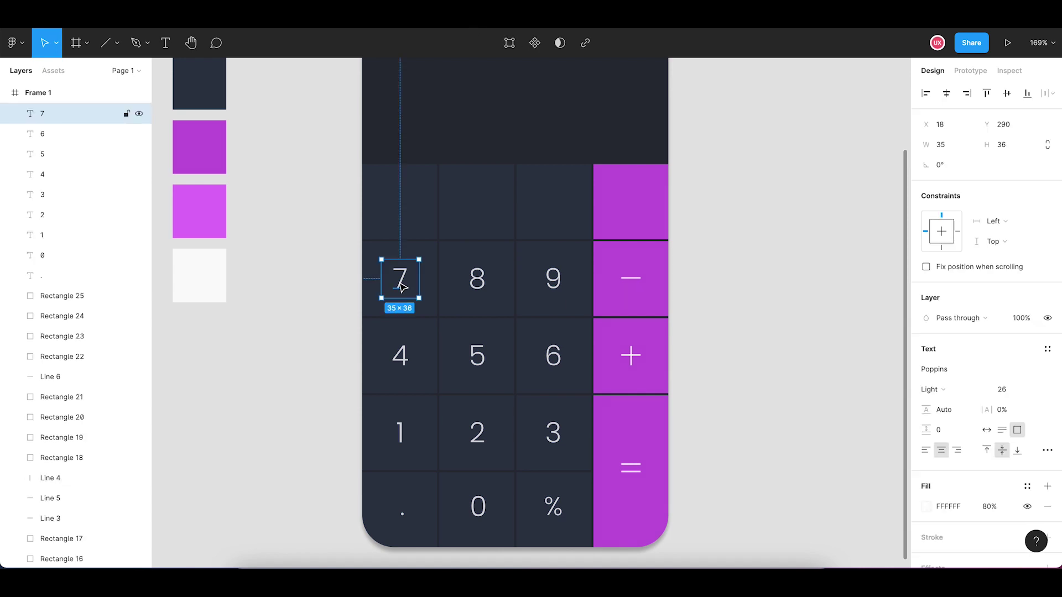
key(ctrl+v)
drag(401, 286, 400, 212)
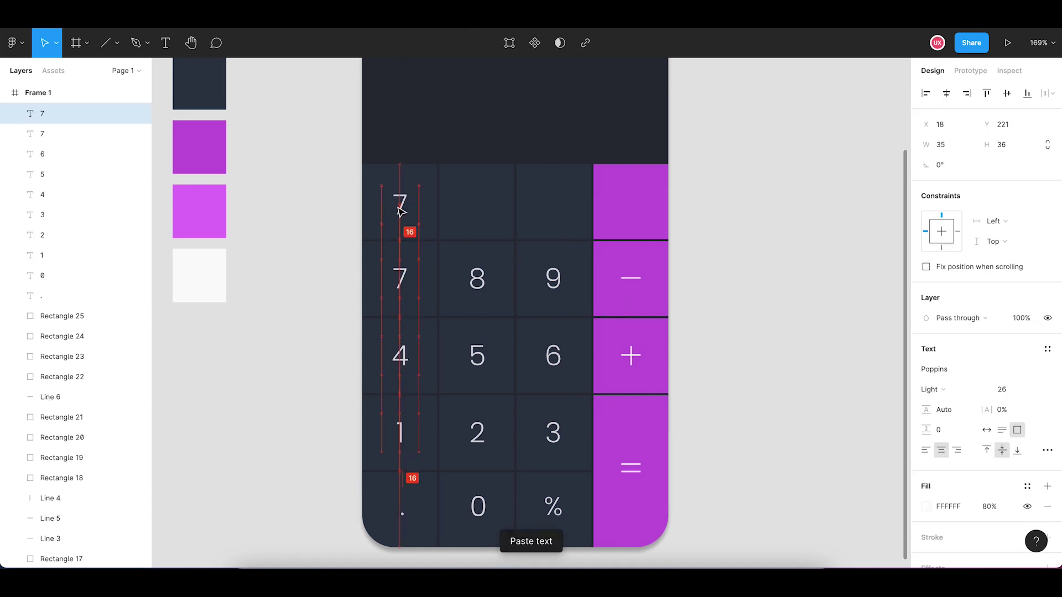
double_click(398, 207)
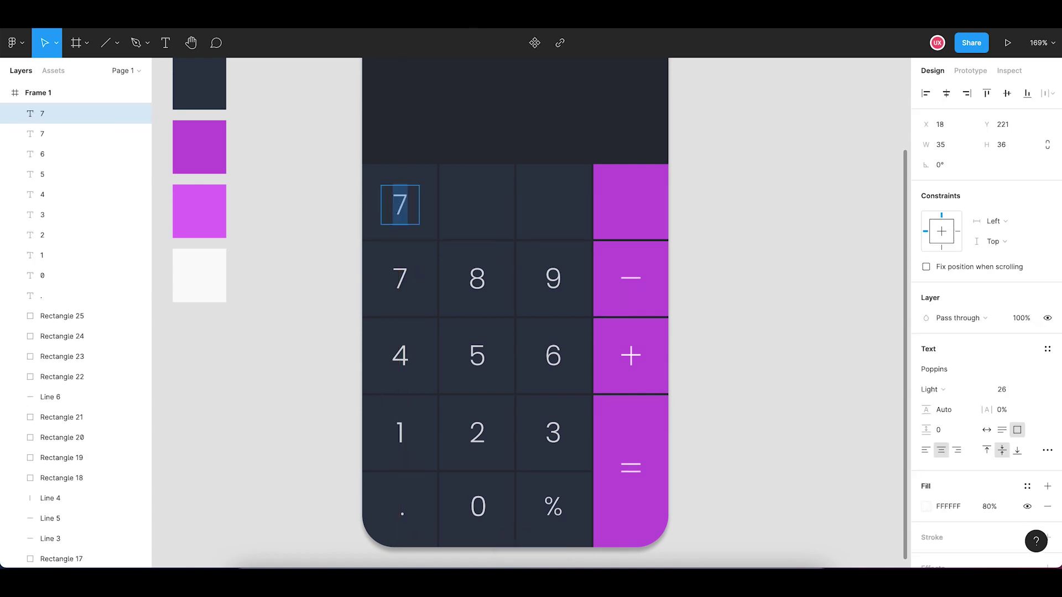
text(AC)
scroll(400, 209, up, 5)
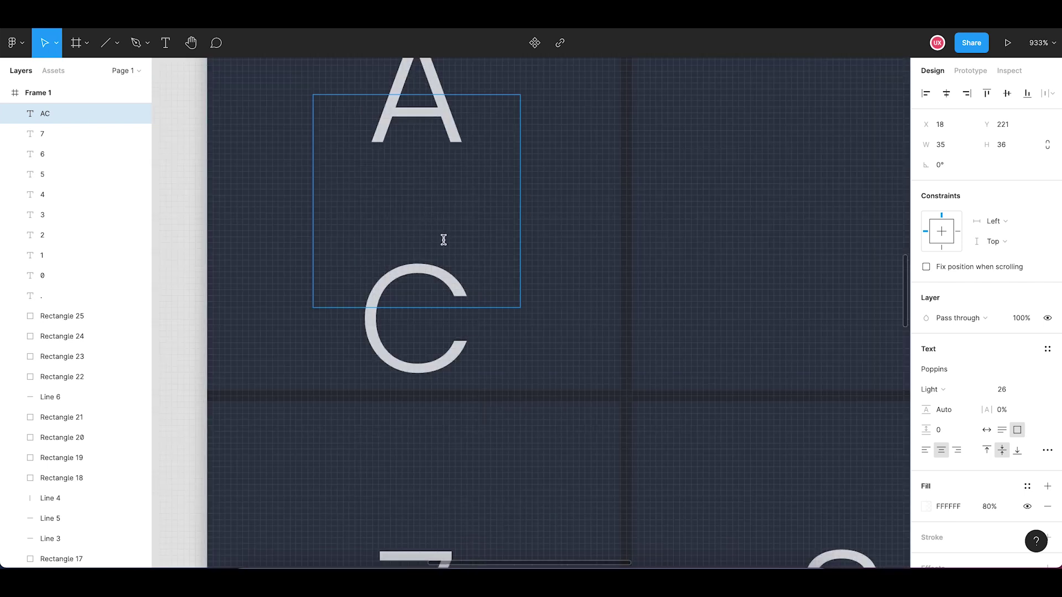
scroll(442, 241, down, 3)
scroll(443, 243, down, 3)
scroll(442, 245, down, 2)
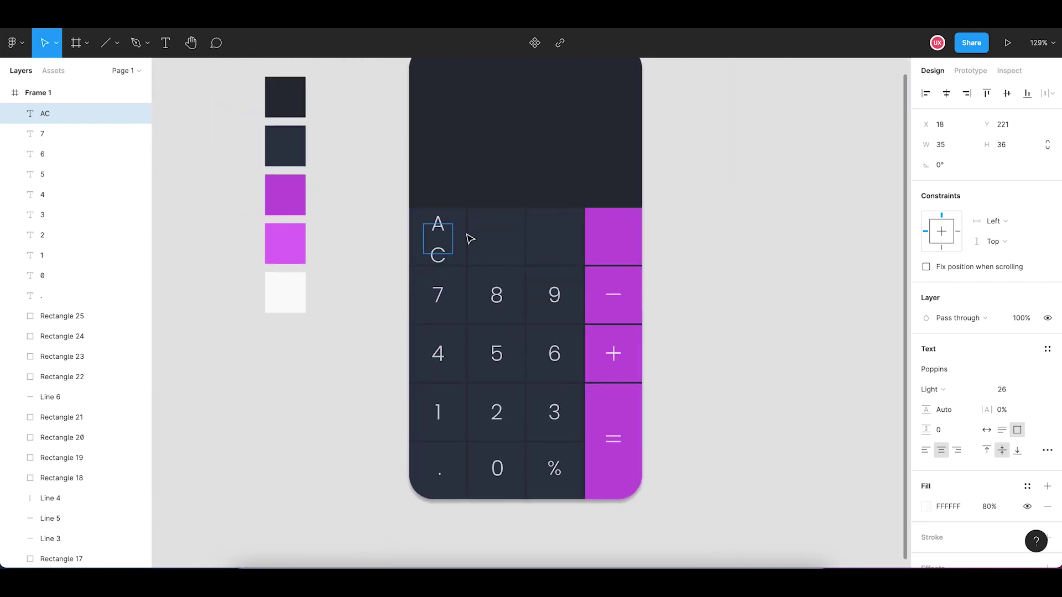
key(Escape)
Set the AC label's font size to 18
click(1016, 394)
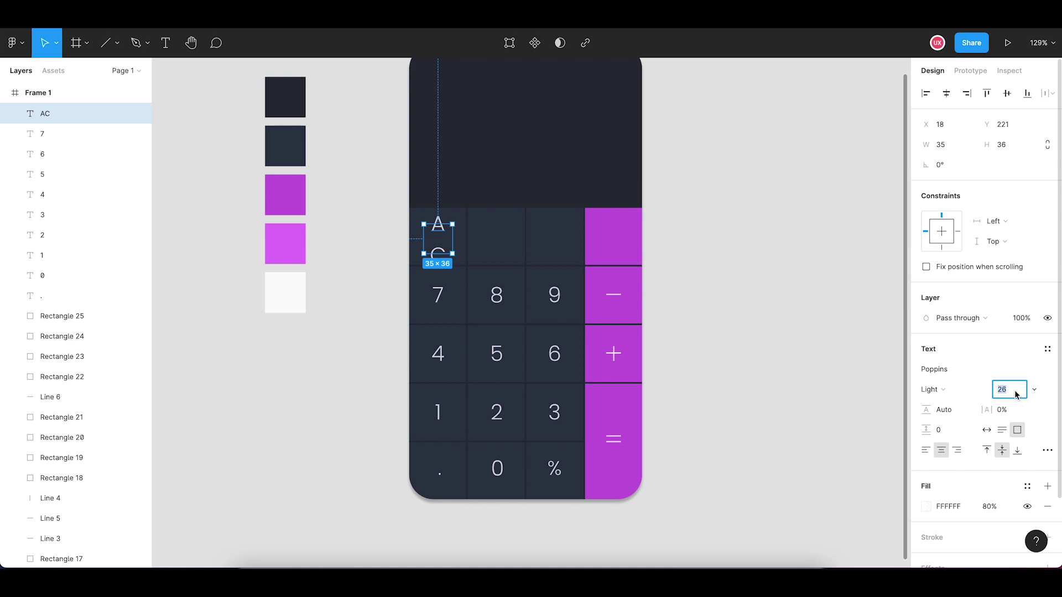
text(20)
key(Return)
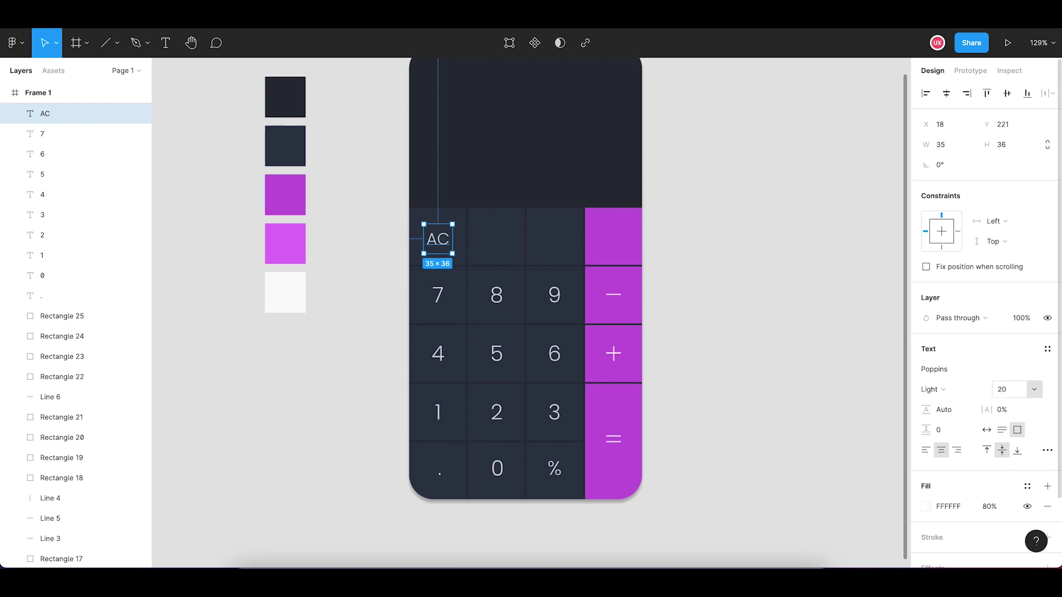
click(1016, 395)
text(8)
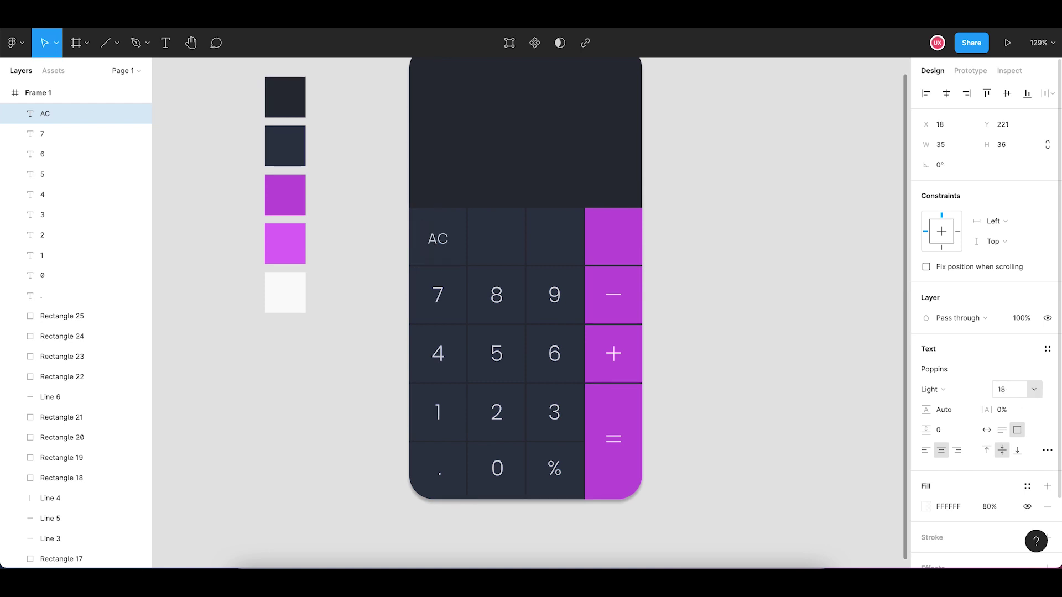
key(Return)
scroll(495, 315, up, 1)
scroll(498, 318, up, 4)
scroll(498, 318, down, 1)
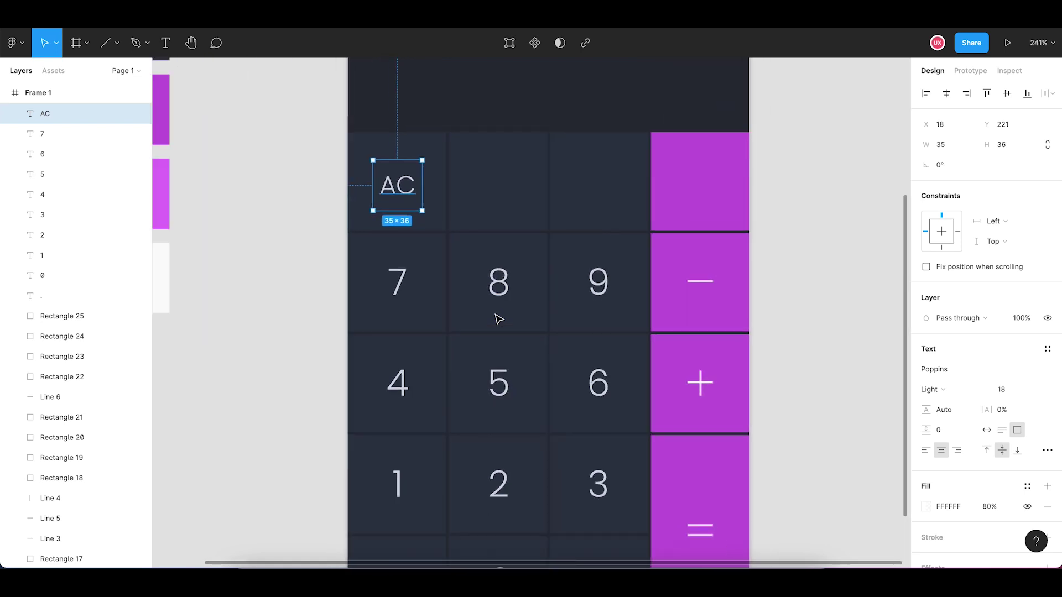
Fill the AC label with the light purple document colour E074F9
click(926, 507)
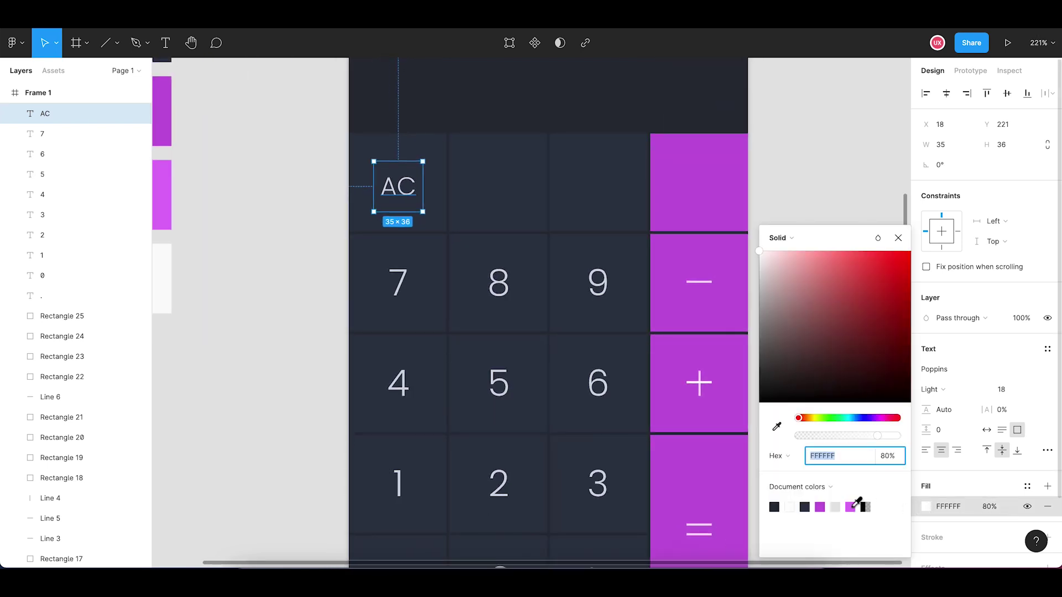
click(850, 507)
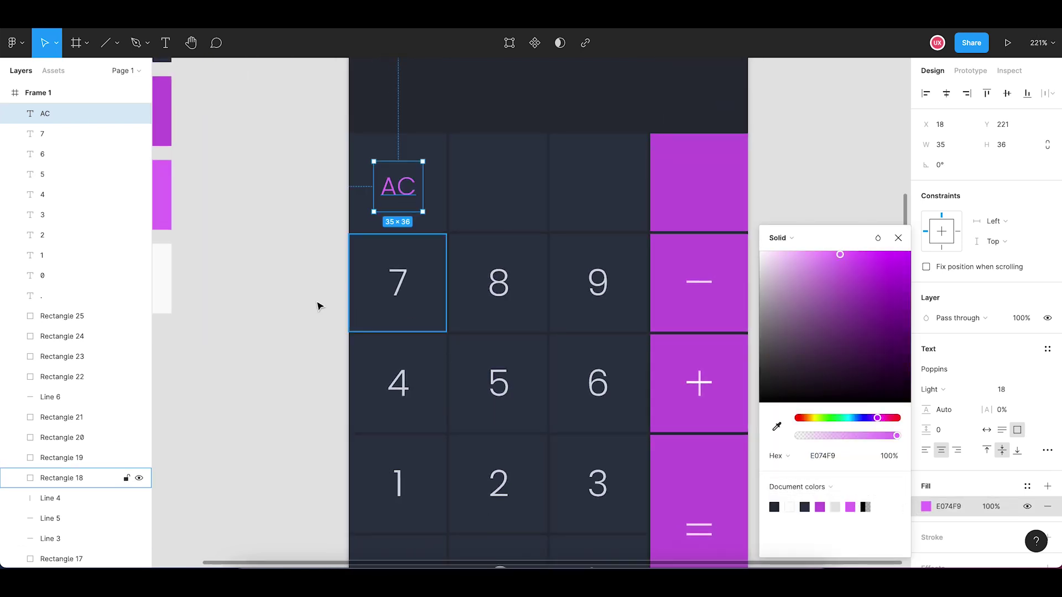
click(318, 306)
scroll(317, 306, down, 2)
scroll(318, 306, down, 1)
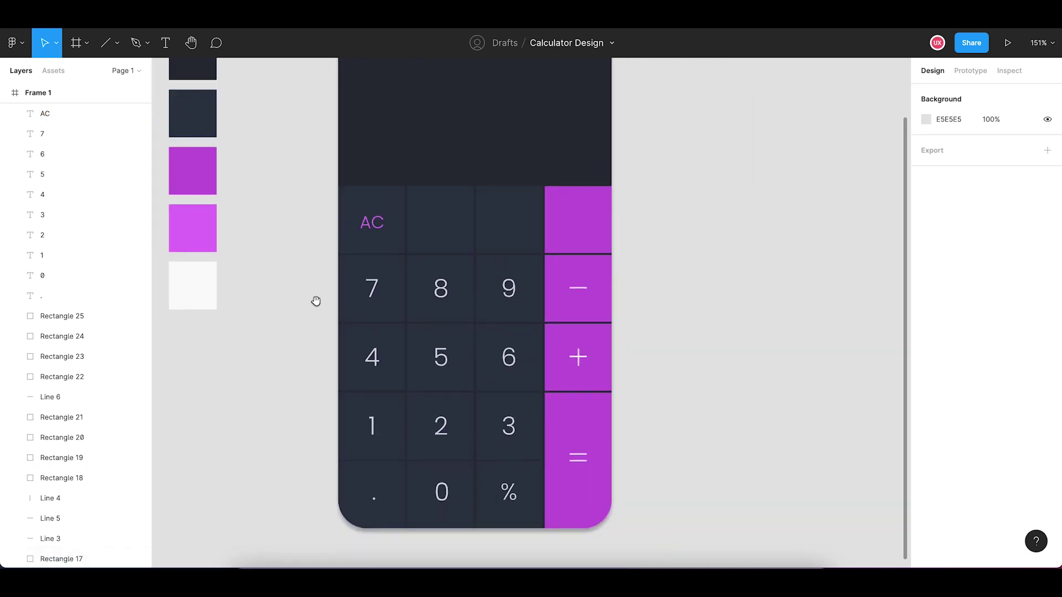
scroll(372, 243, up, 3)
click(372, 243)
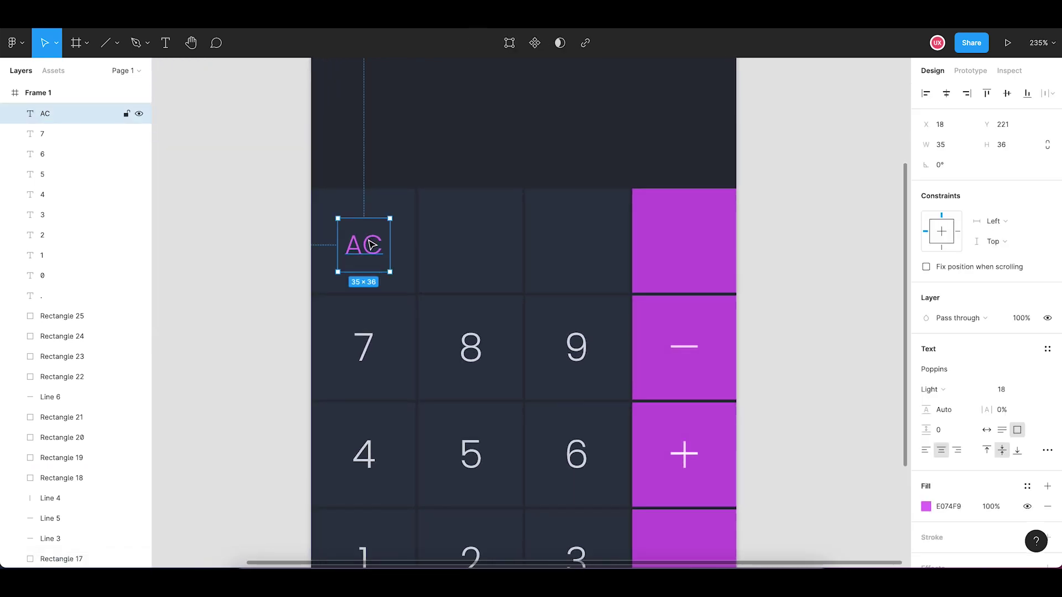
Nudge AC up and paste a copy of the minus line into the empty top-row key
drag(372, 243, 371, 242)
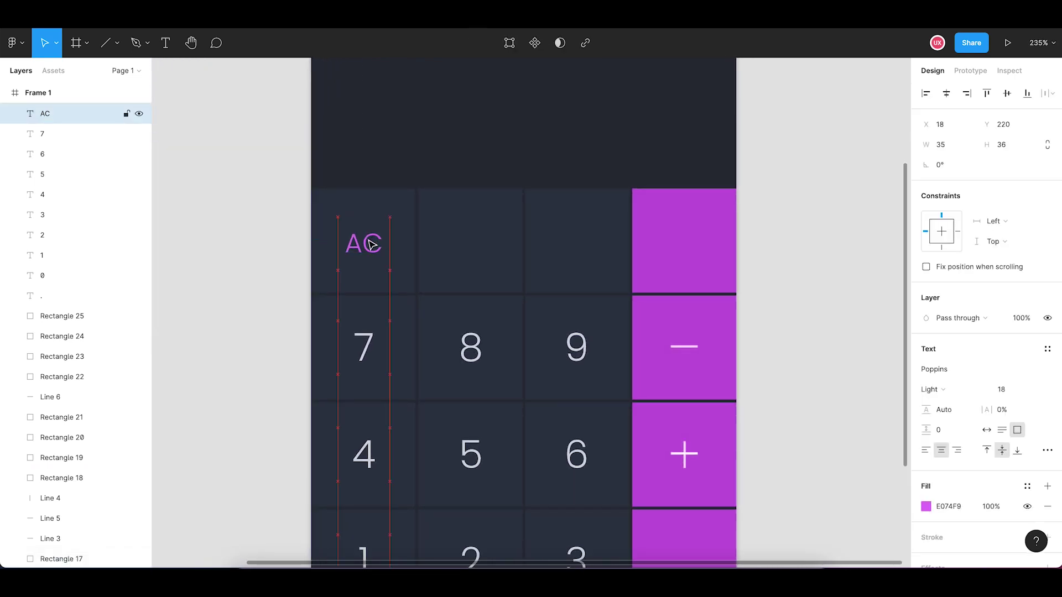
click(695, 353)
key(ctrl+c)
key(ctrl+v)
drag(695, 353, 588, 248)
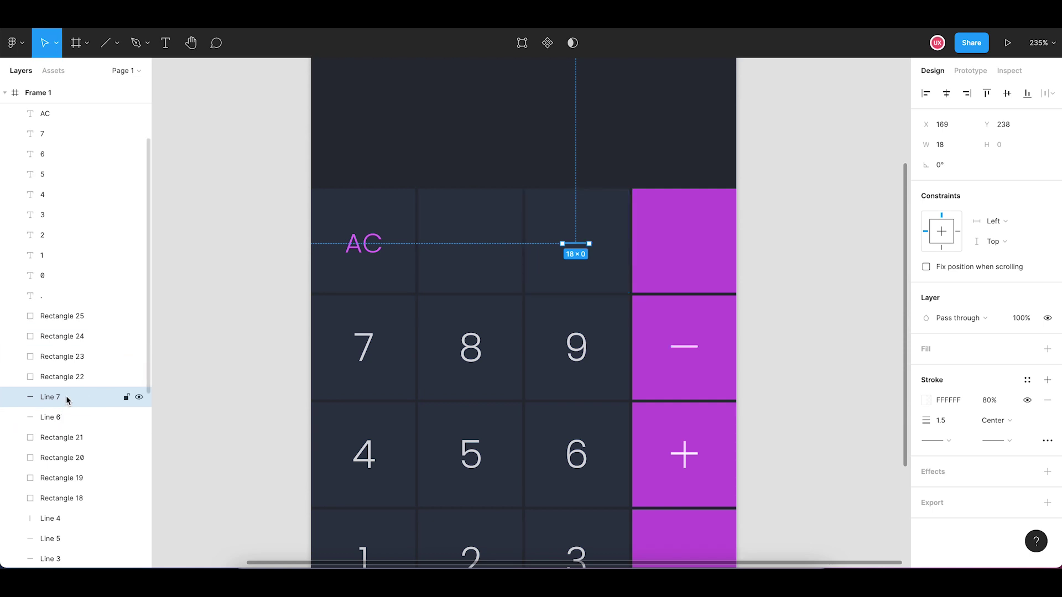
drag(65, 396, 63, 306)
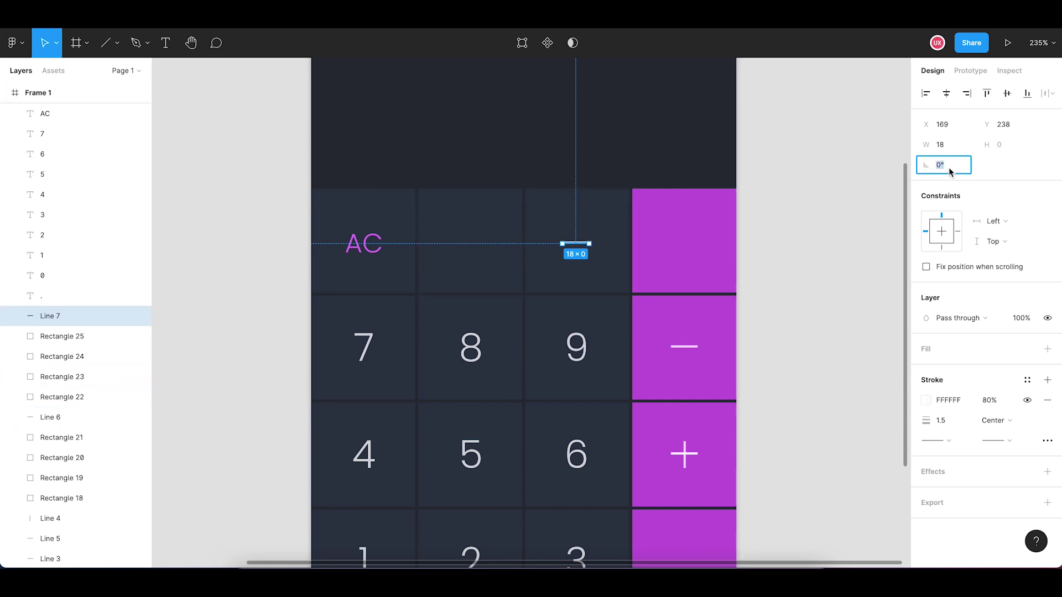
Rotate the line 45° and a second copy -45° to form an ×
text(45)
key(Return)
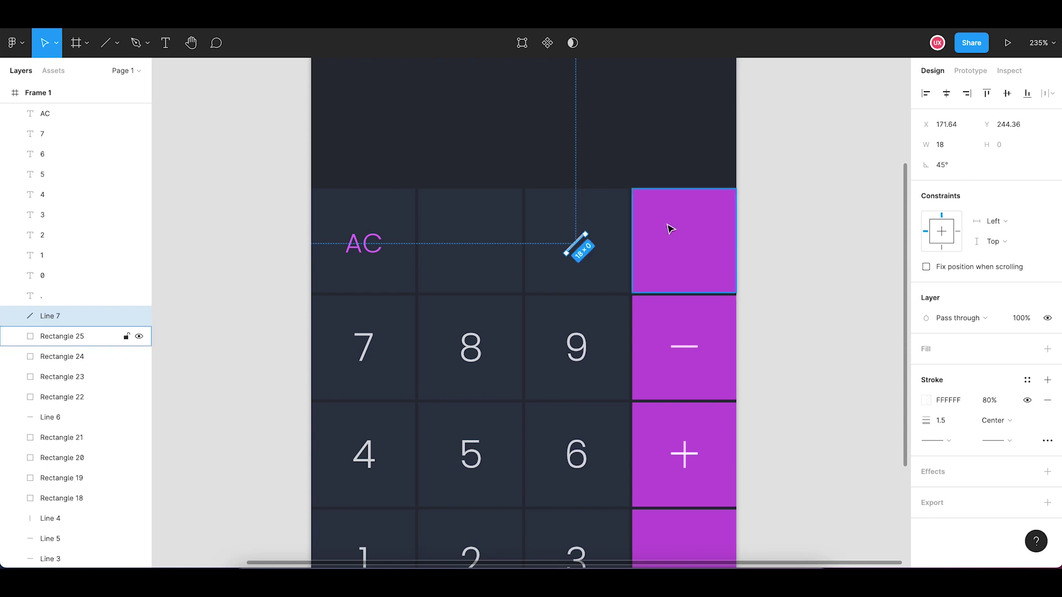
key(ctrl+v)
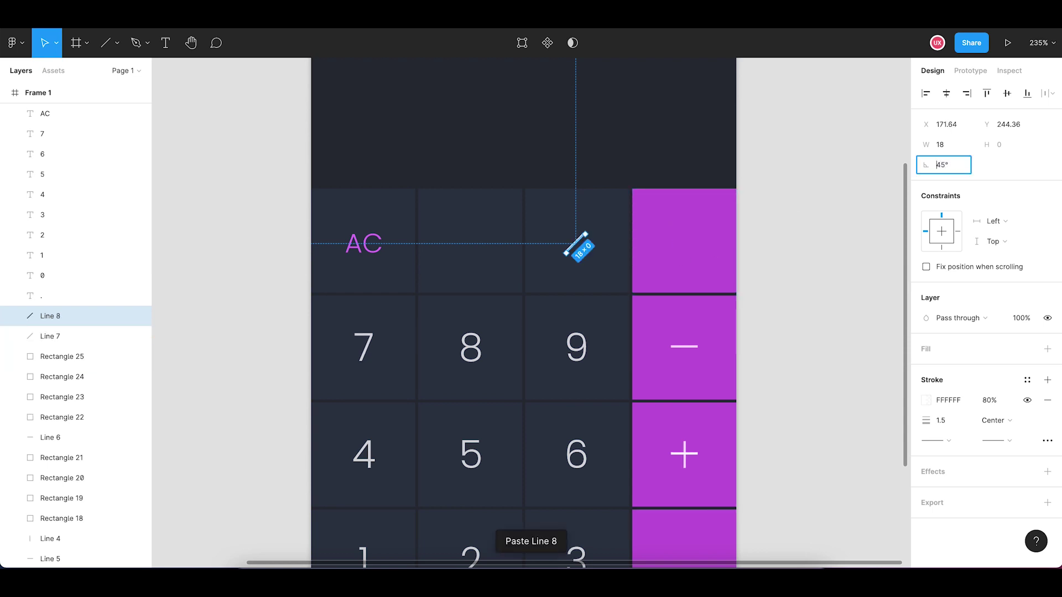
key(Return)
click(818, 216)
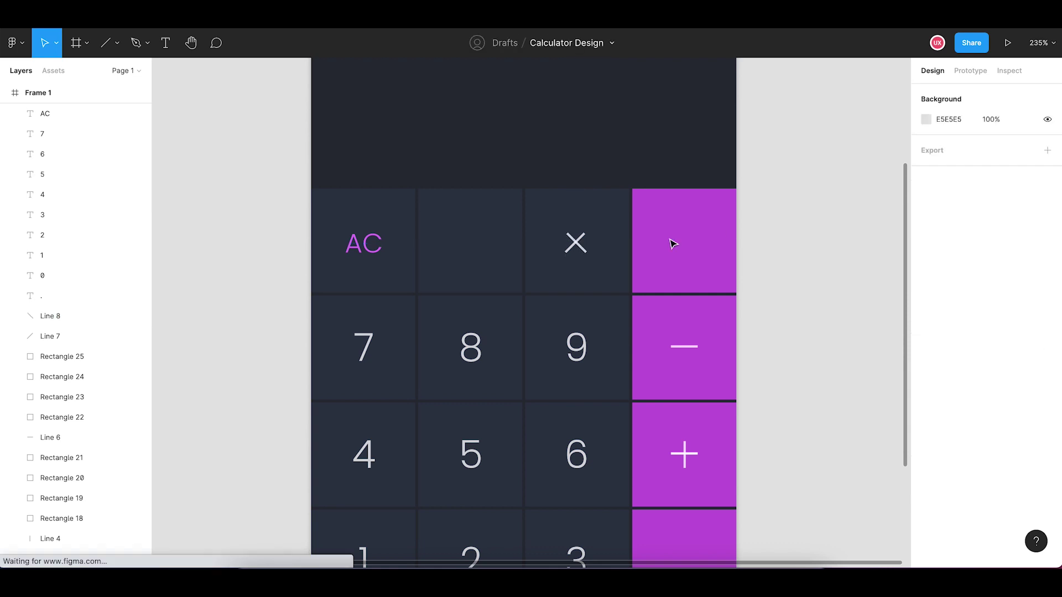
Nudge both × strokes together to centre the sign in its key
click(579, 250)
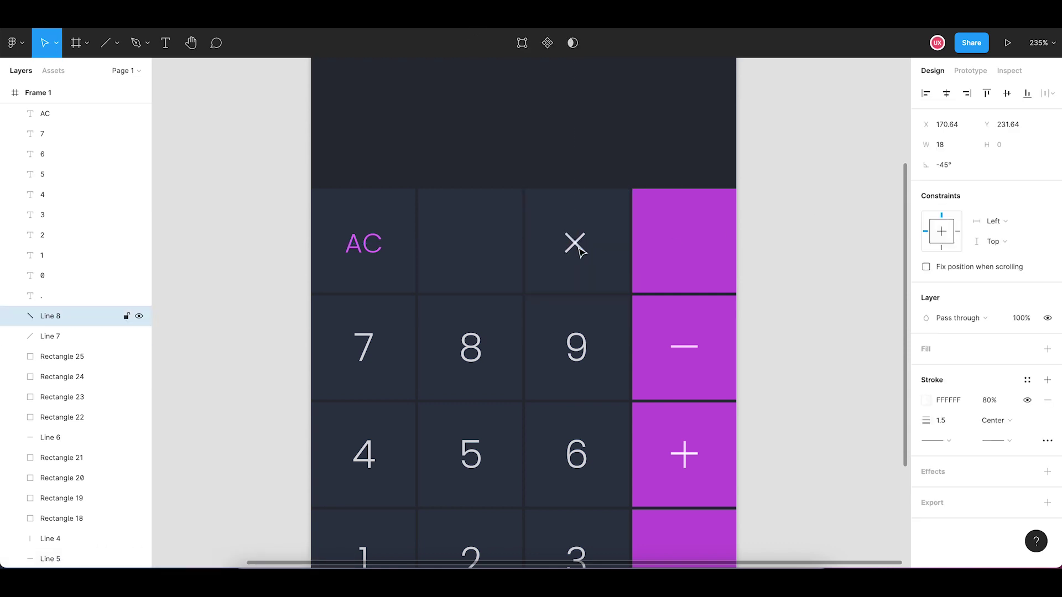
shift+click(576, 243)
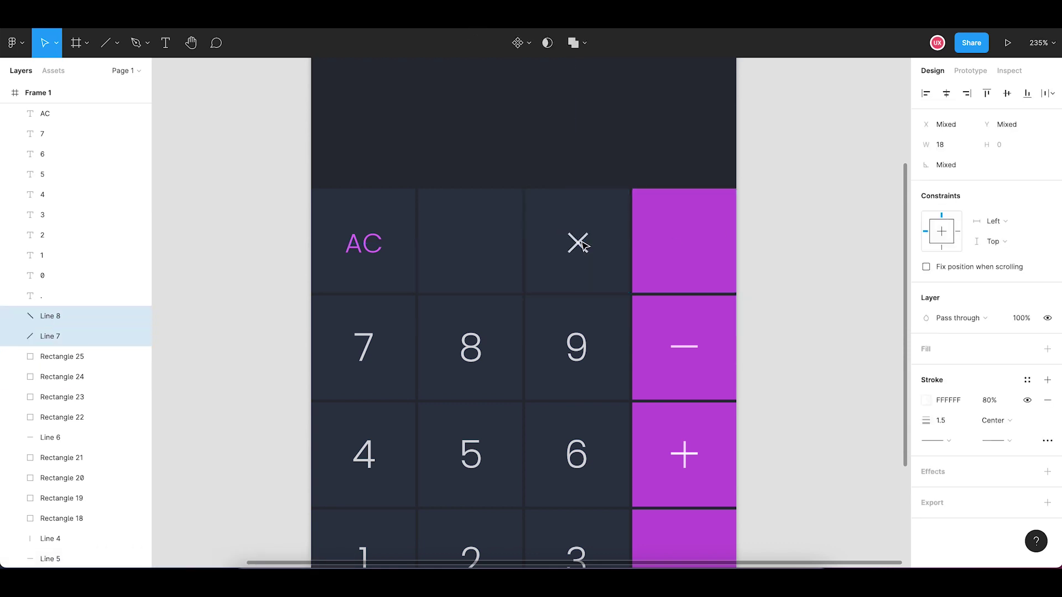
key(Left)
key(Left)
key(Right)
key(Up)
click(654, 168)
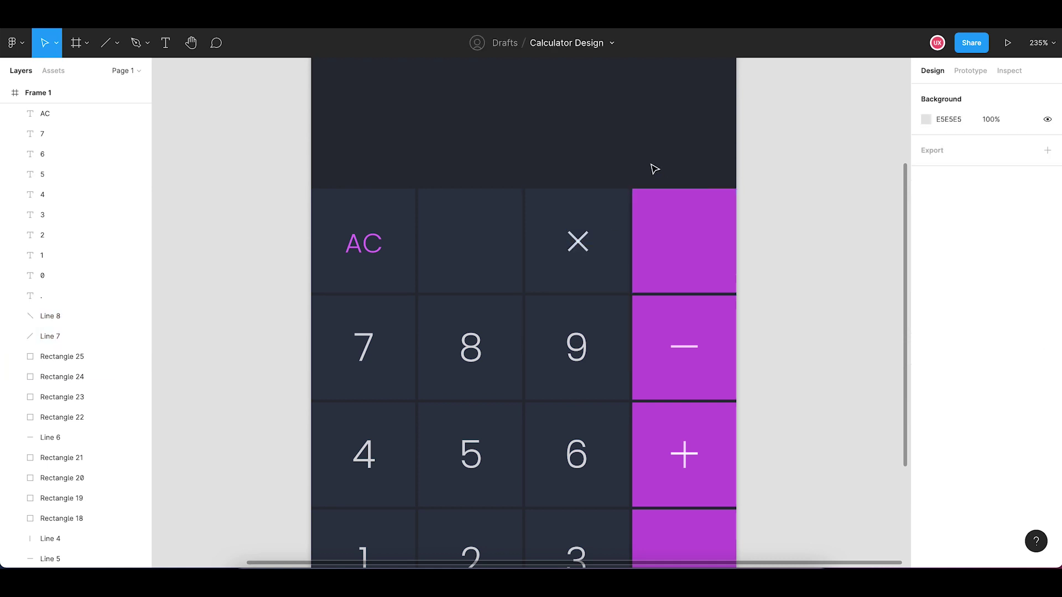
Stroke both lines of the × with light purple E074F9
click(585, 242)
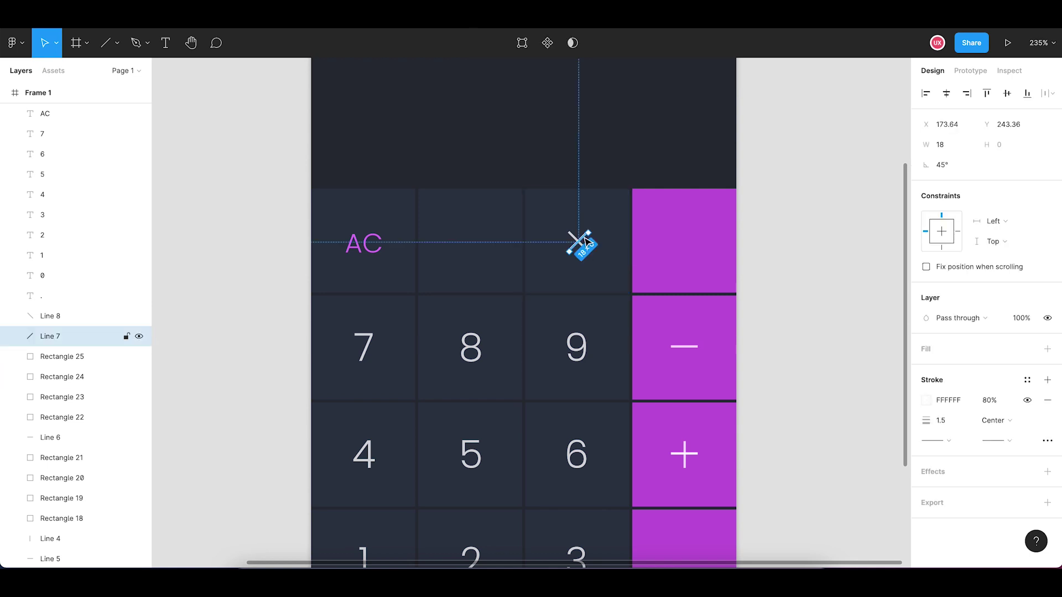
shift+click(581, 243)
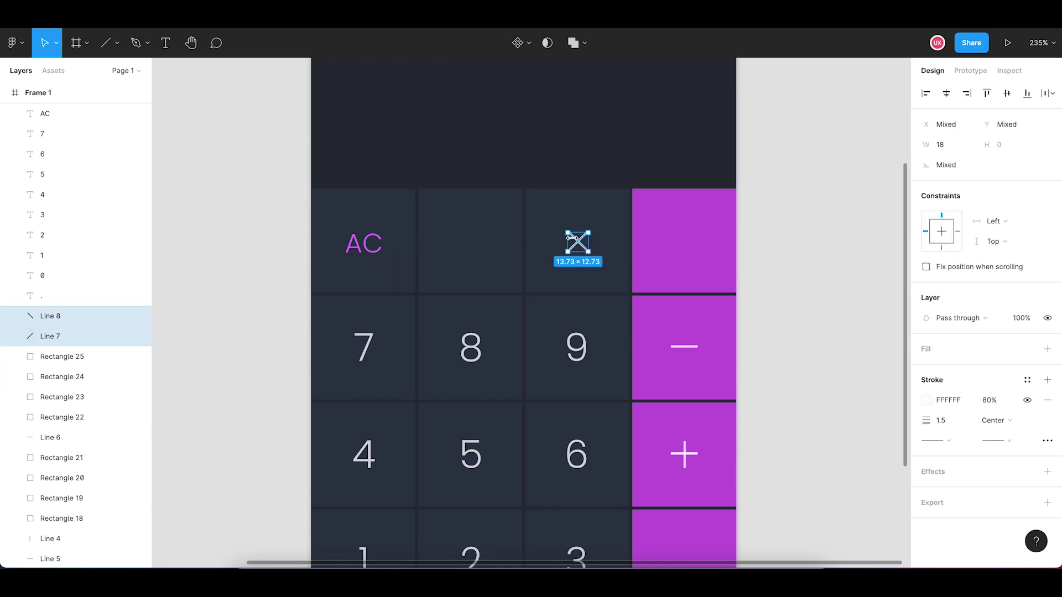
click(926, 399)
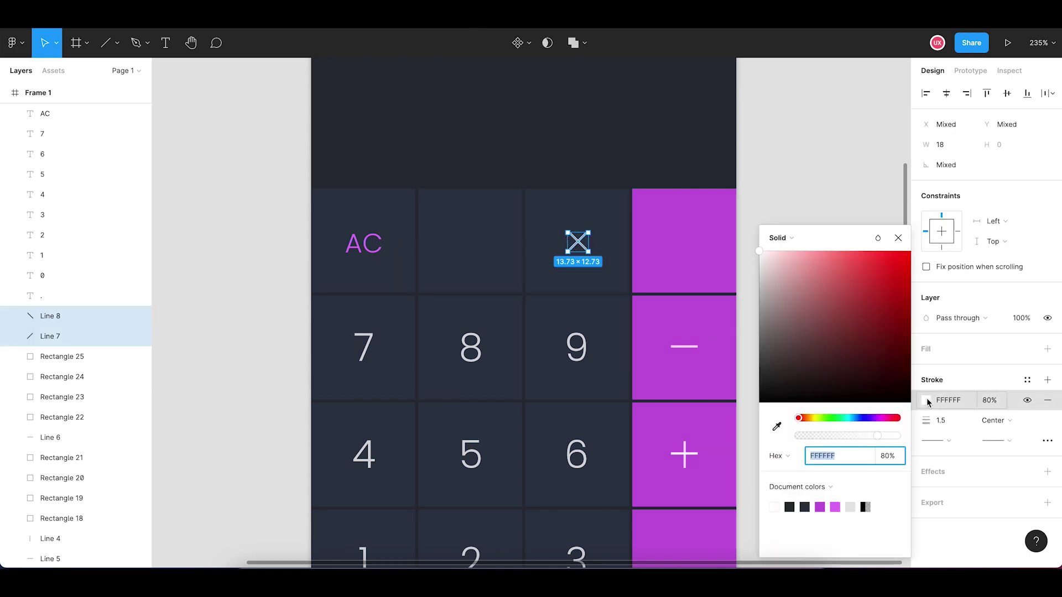
click(835, 506)
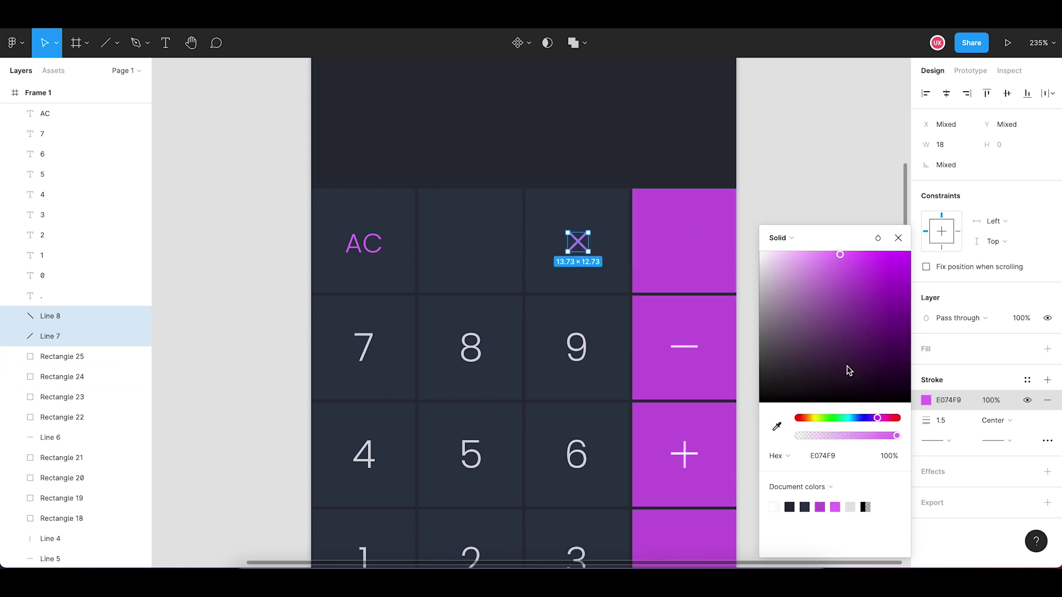
click(757, 182)
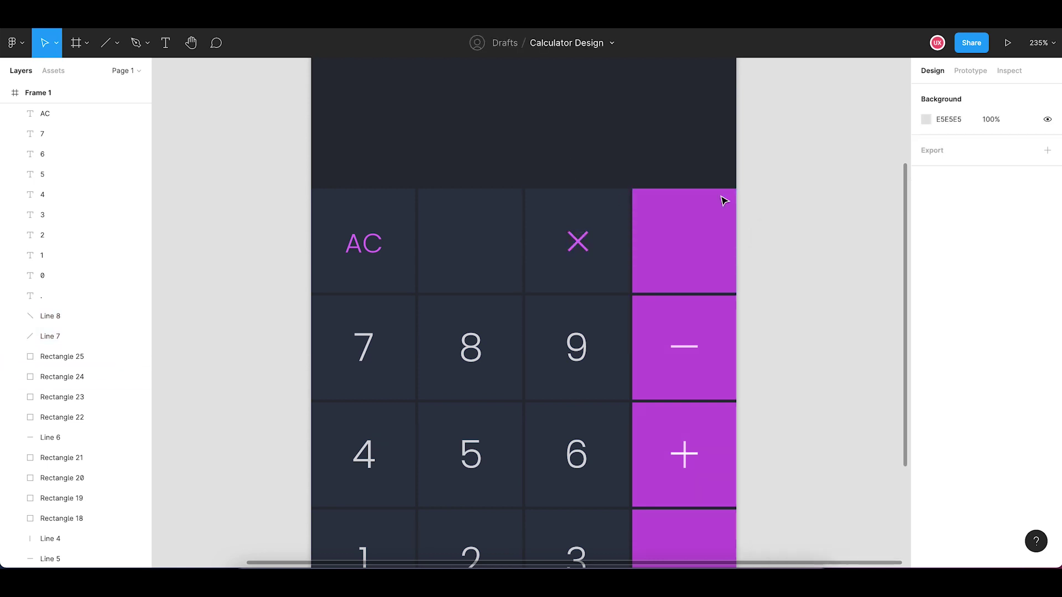
click(581, 242)
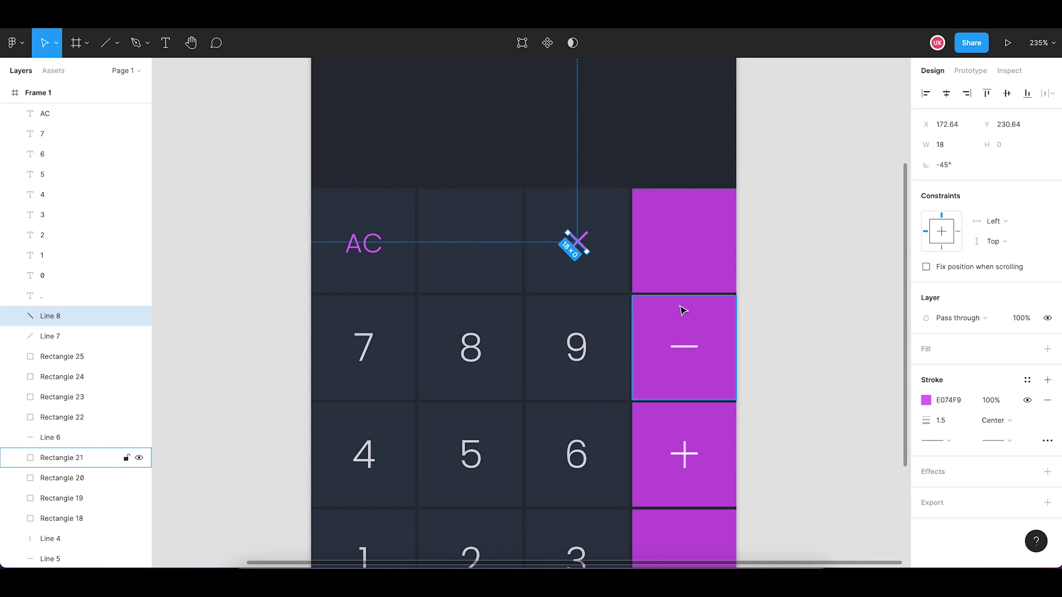
Paste a copy of the minus line into the key beside AC and stroke it E074F9
click(688, 348)
key(ctrl+c)
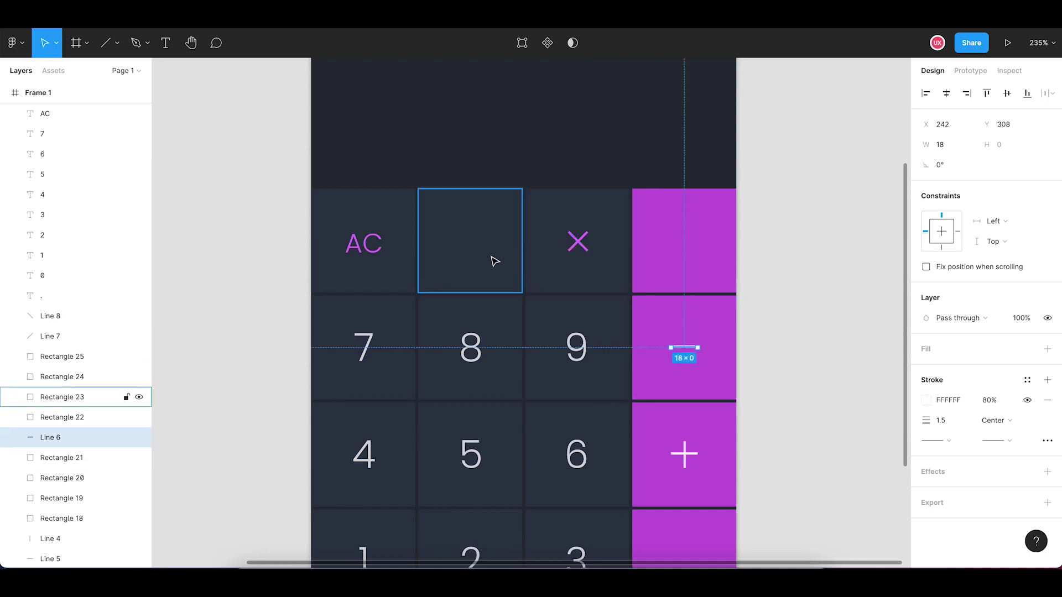
click(489, 261)
key(ctrl+v)
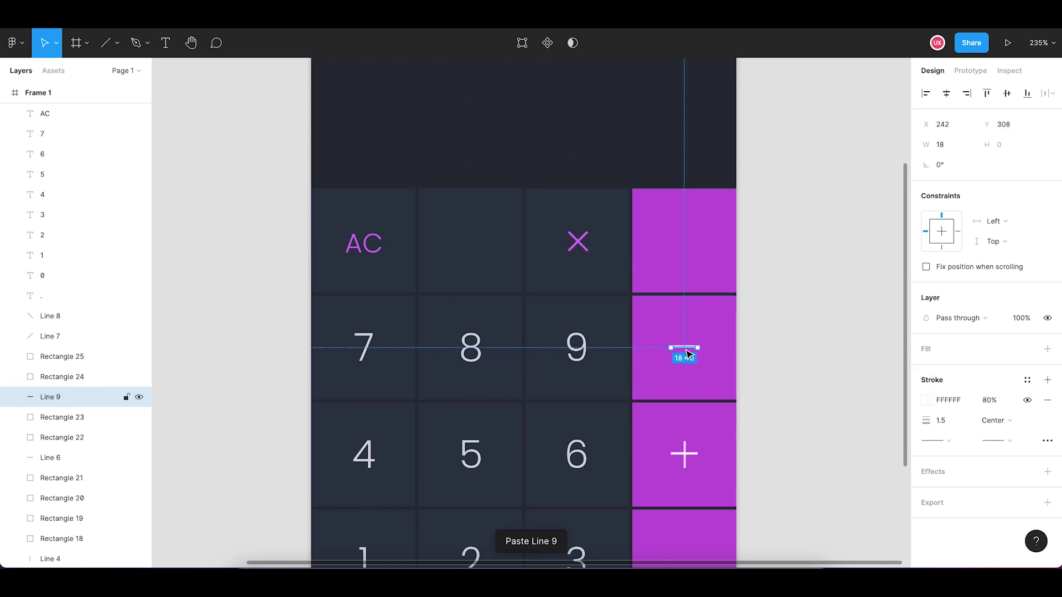
drag(690, 351, 479, 251)
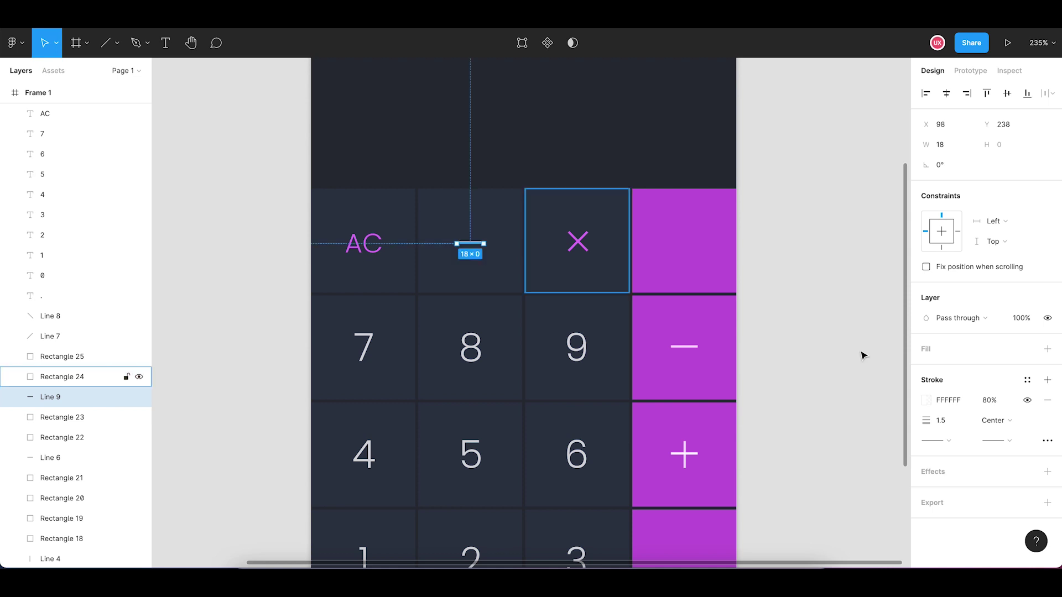
click(927, 400)
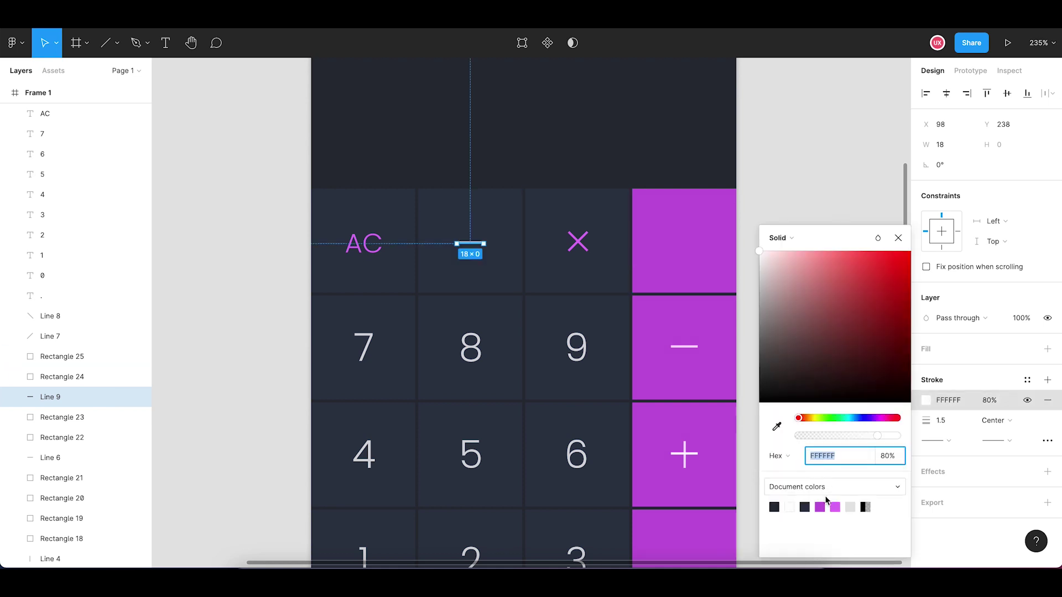
click(835, 507)
Draw a 4×4 ellipse dot just above the new purple line
click(118, 44)
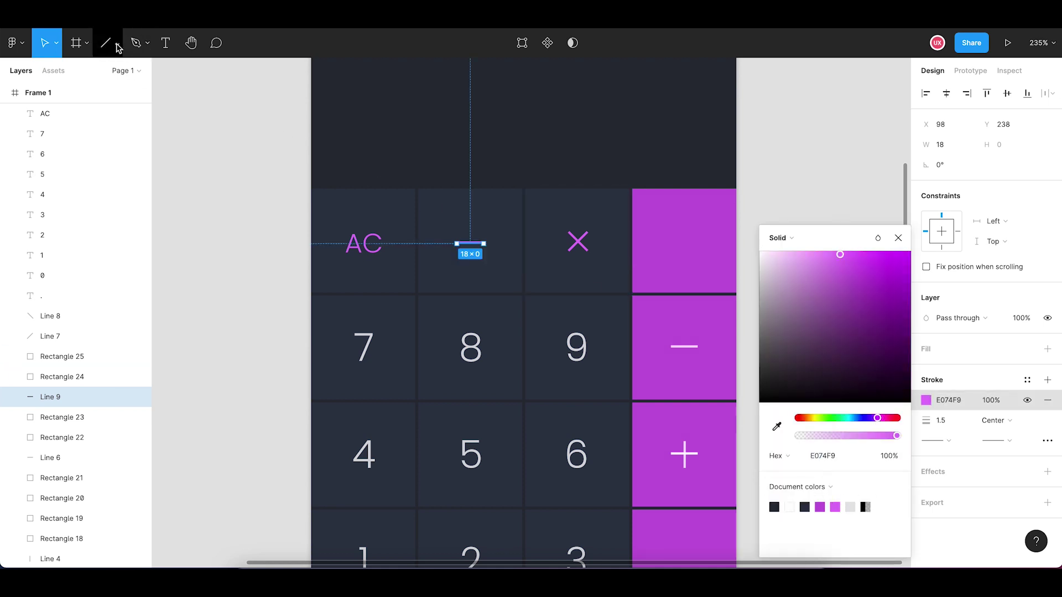
click(97, 119)
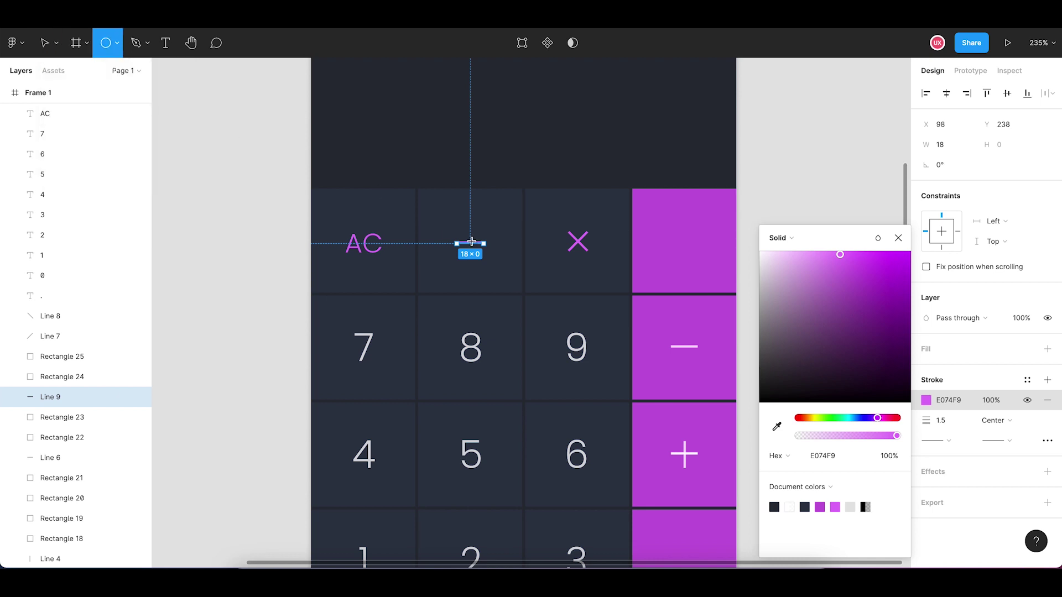
drag(471, 238, 474, 239)
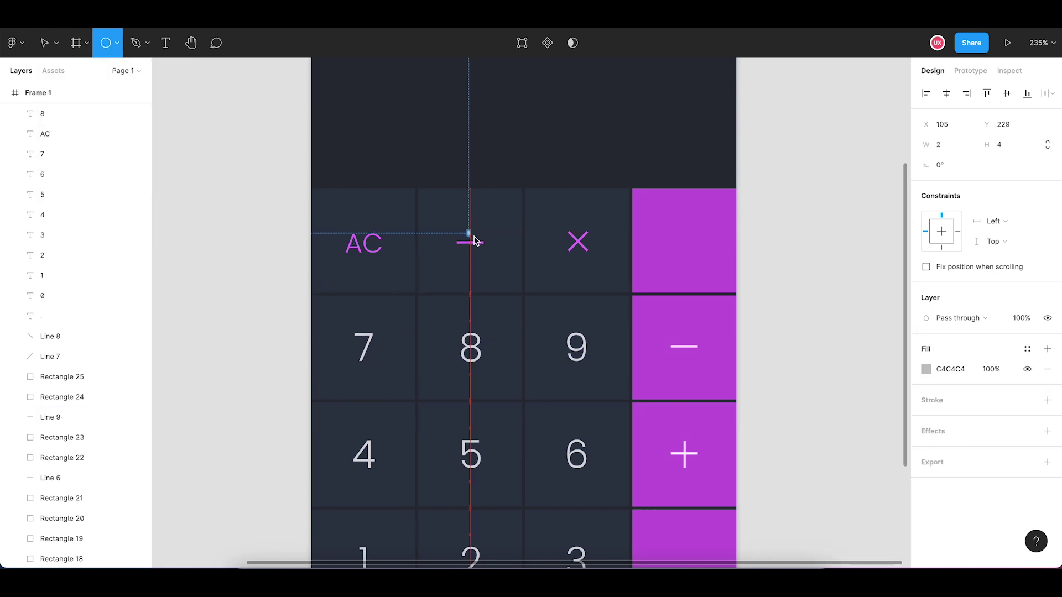
drag(474, 239, 473, 221)
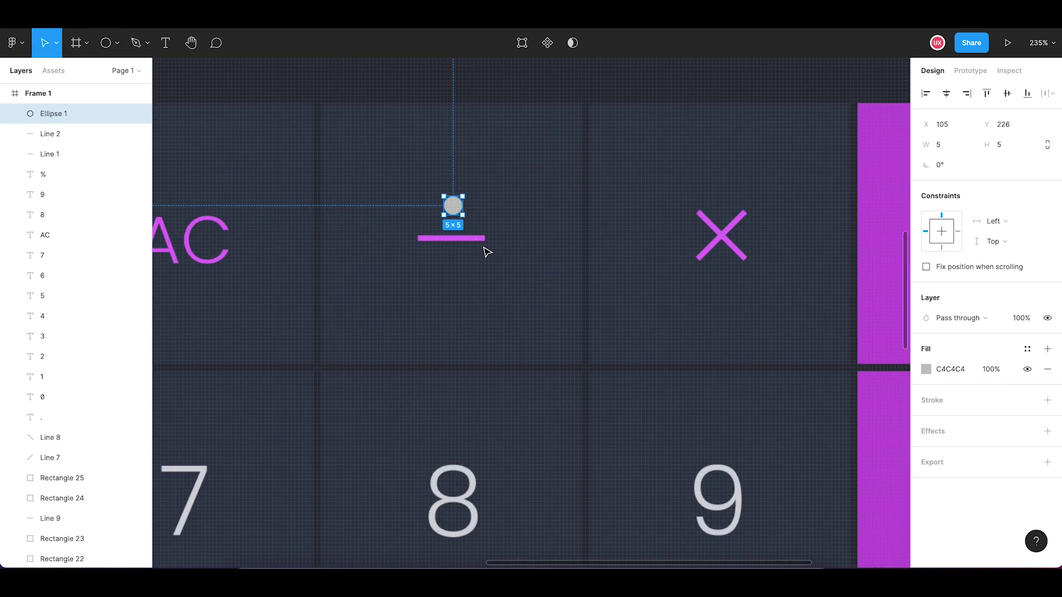
scroll(486, 250, up, 5)
click(943, 145)
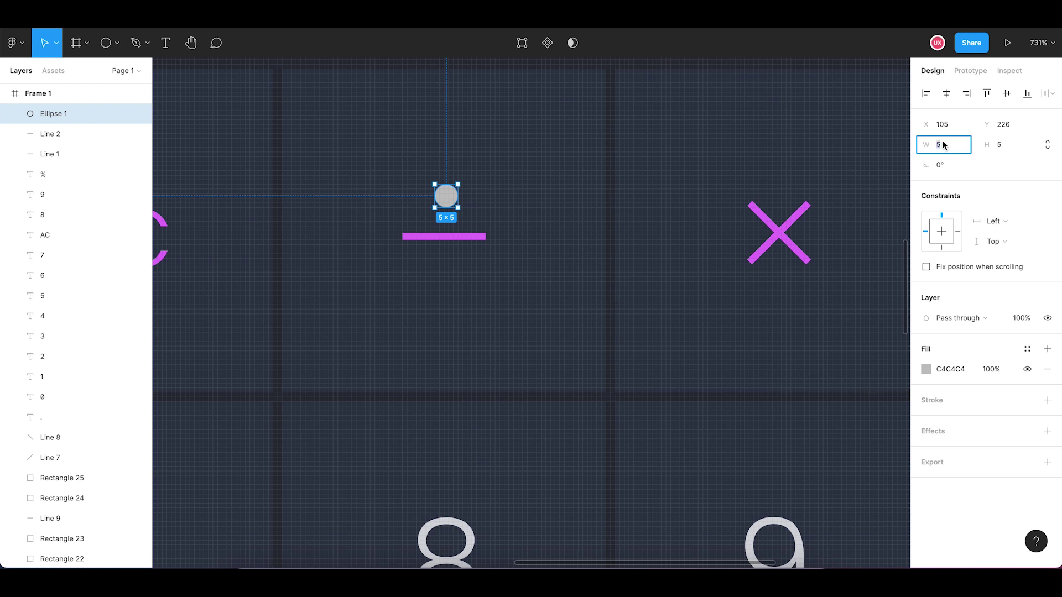
text(4)
key(Return)
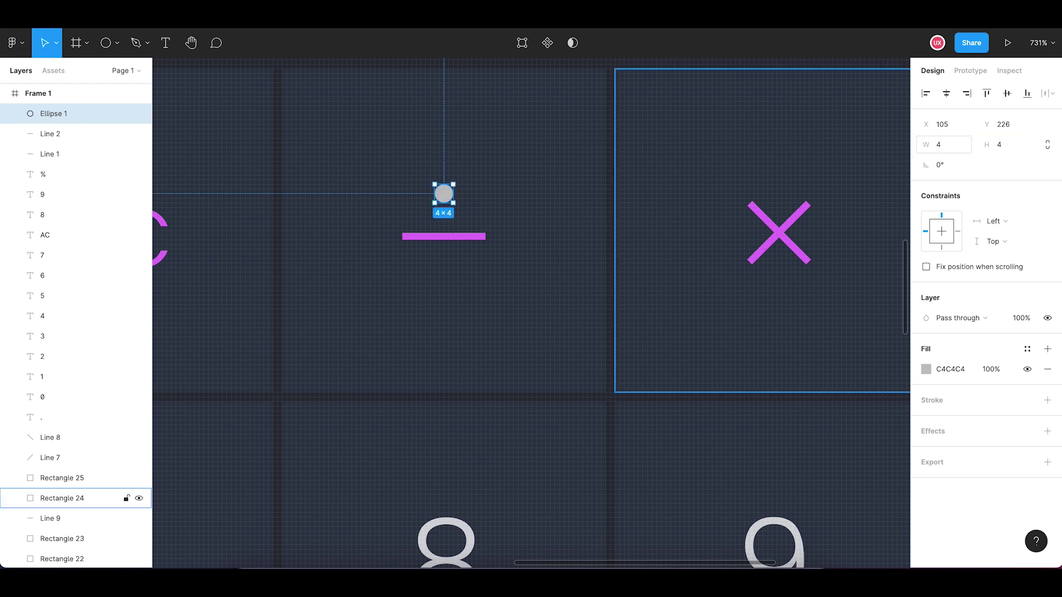
key(Down)
key(Down)
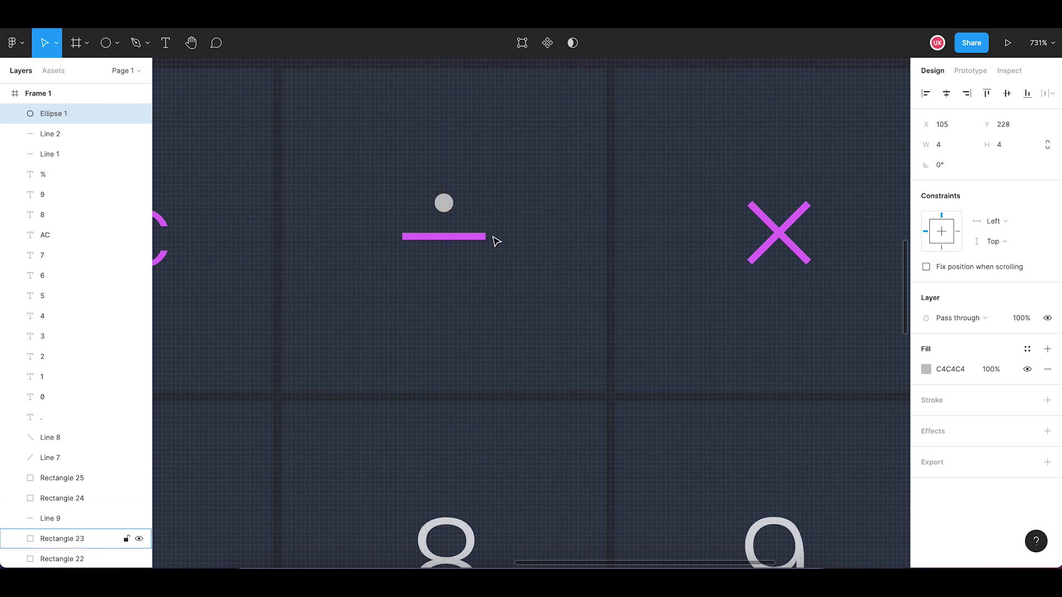
Duplicate the dot below the line and fill both dots magenta E074F9
key(ctrl+c)
key(ctrl+v)
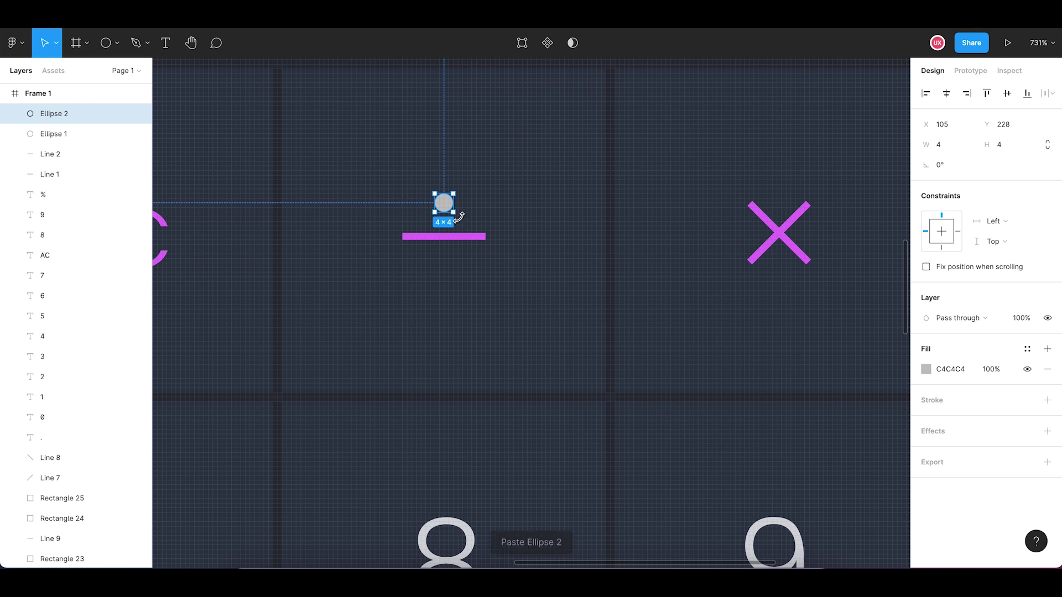
drag(449, 208, 449, 267)
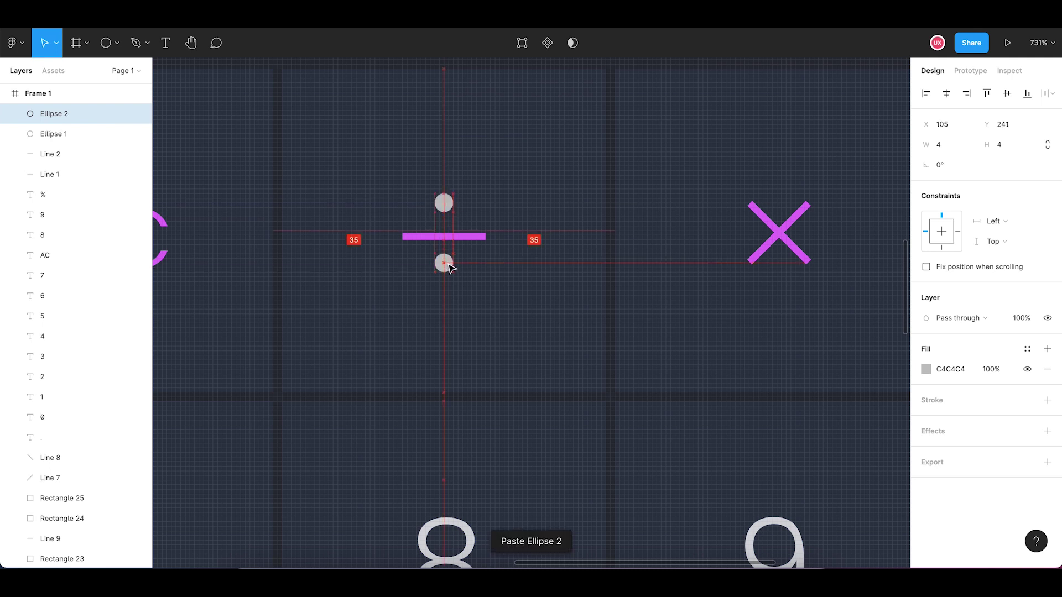
shift+click(443, 203)
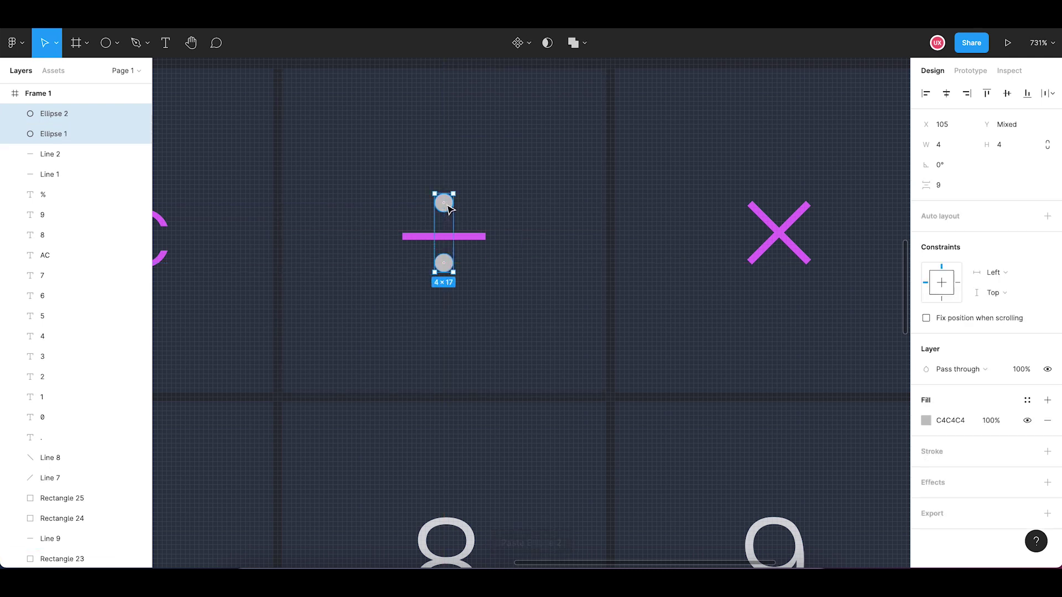
click(925, 420)
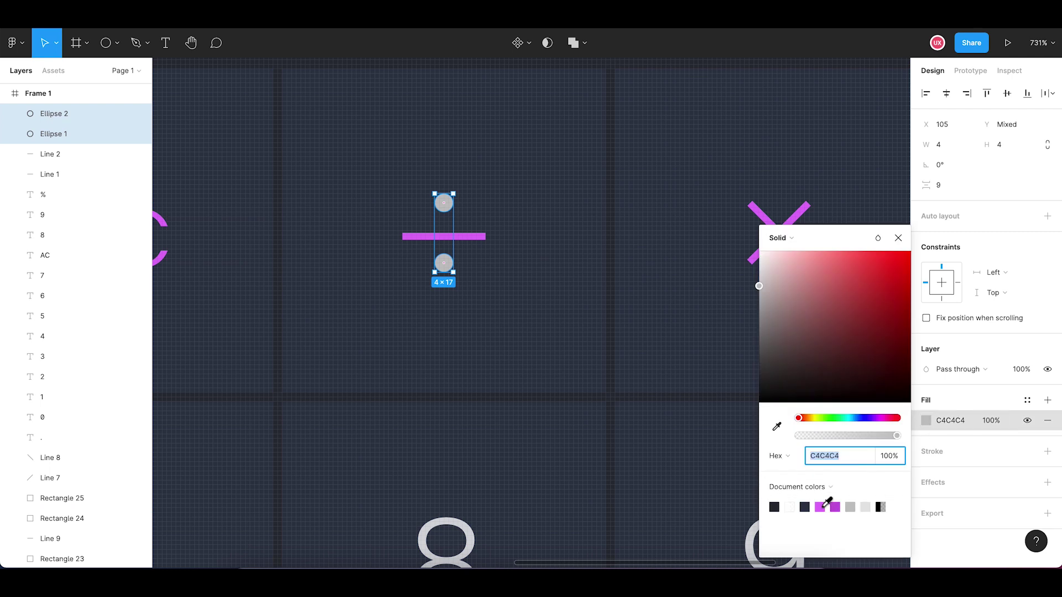
click(819, 507)
click(552, 416)
scroll(549, 412, down, 5)
Pan to view the whole keypad and inspect the minus line's stroke settings
scroll(547, 407, down, 2)
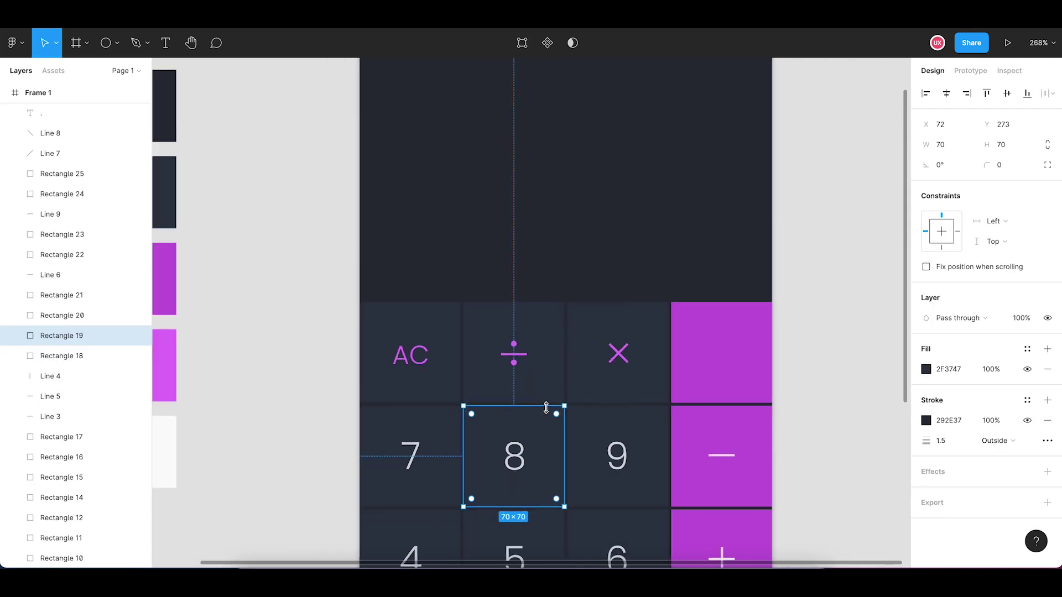
click(818, 347)
scroll(818, 347, down, 2)
drag(827, 362, 682, 280)
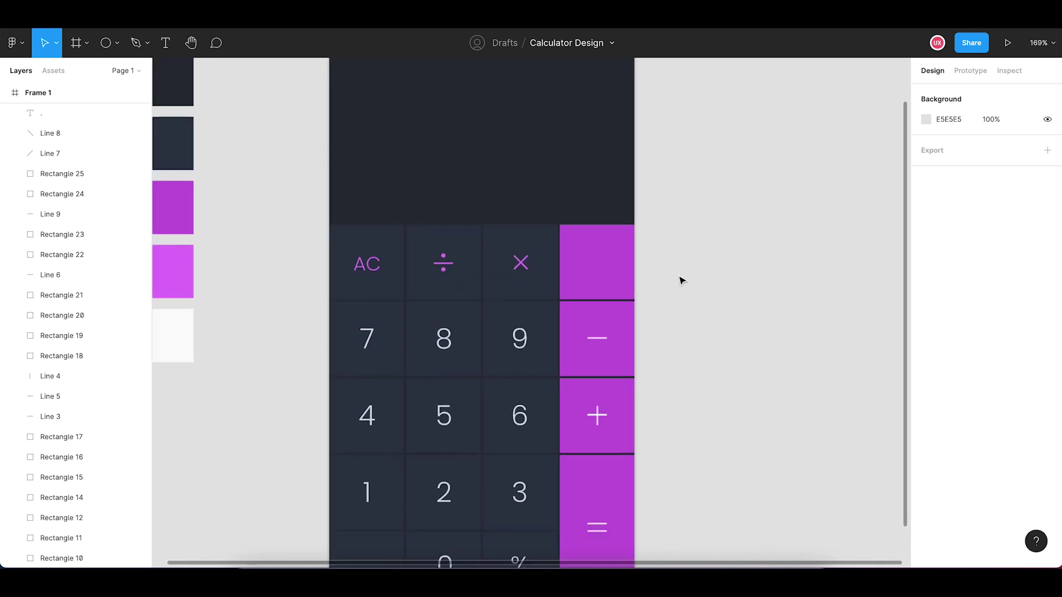
scroll(597, 340, up, 4)
click(600, 330)
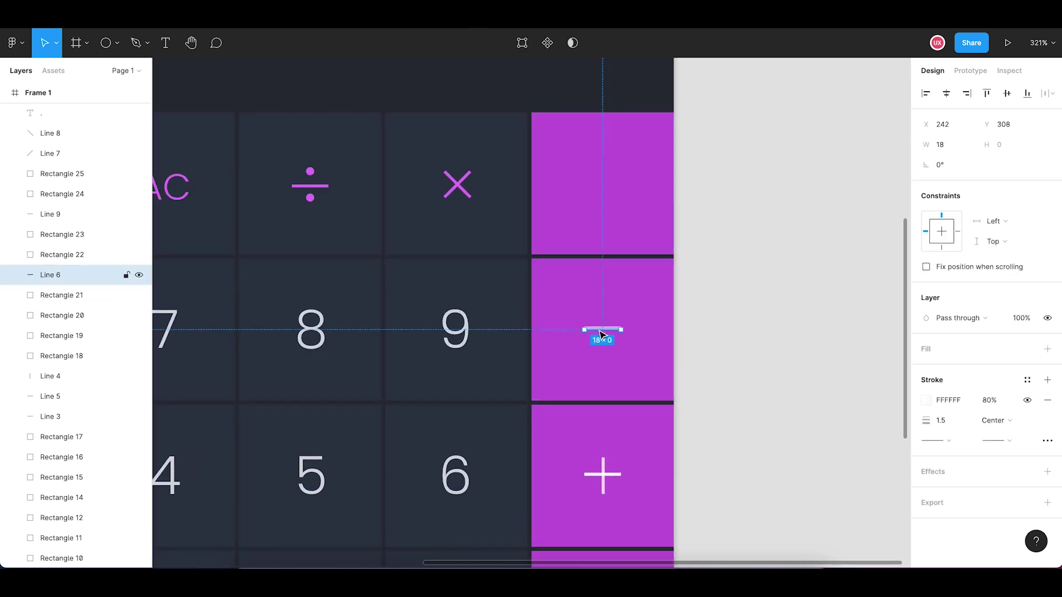
click(708, 305)
scroll(715, 311, up, 2)
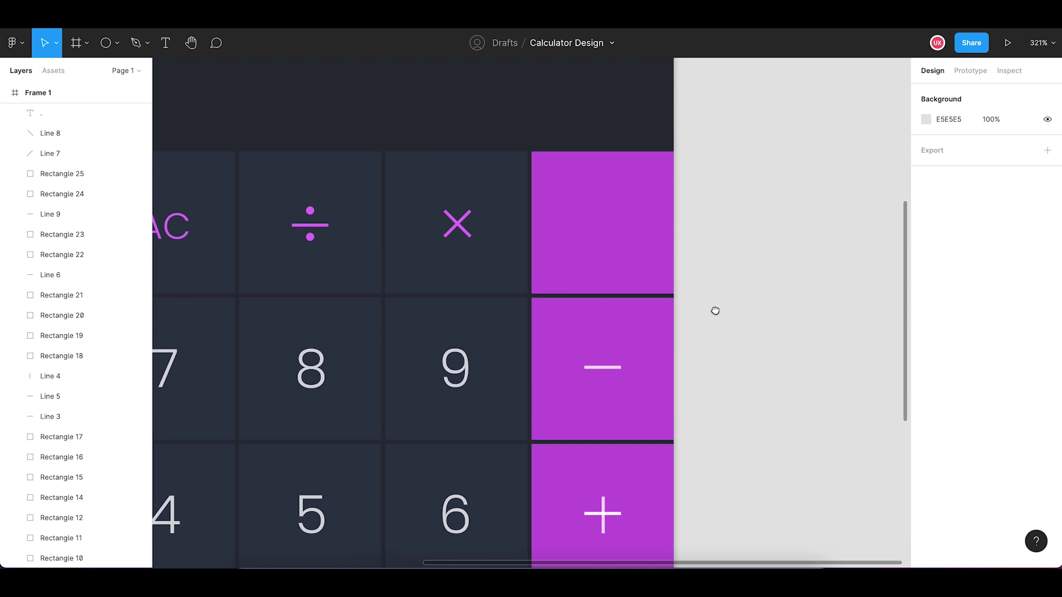
Draw a 26×13 rectangle on the top purple key with a 1.5 white stroke
click(116, 42)
click(110, 74)
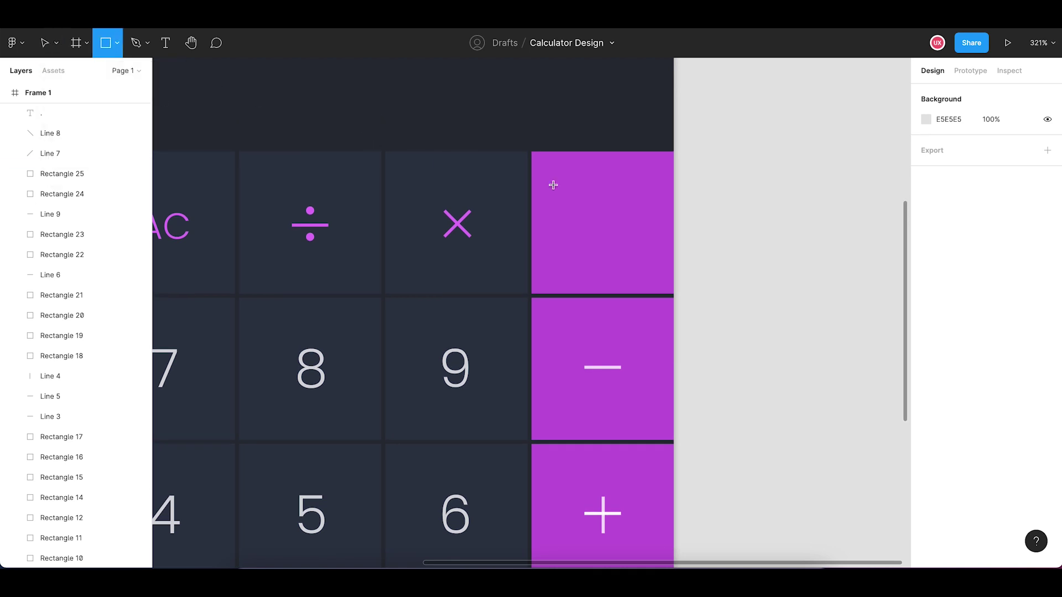
drag(580, 215, 633, 242)
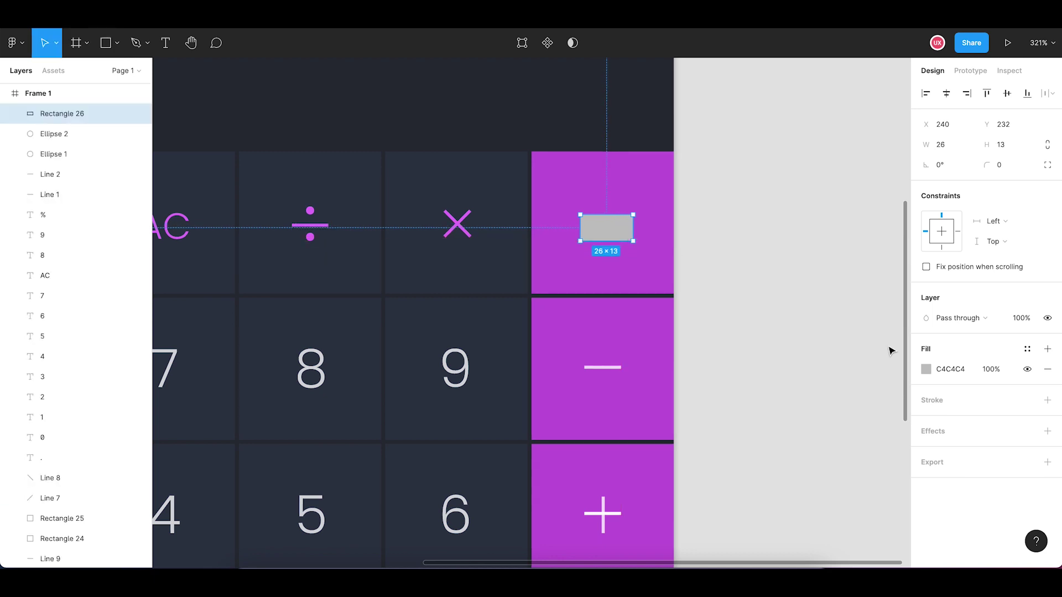
click(930, 400)
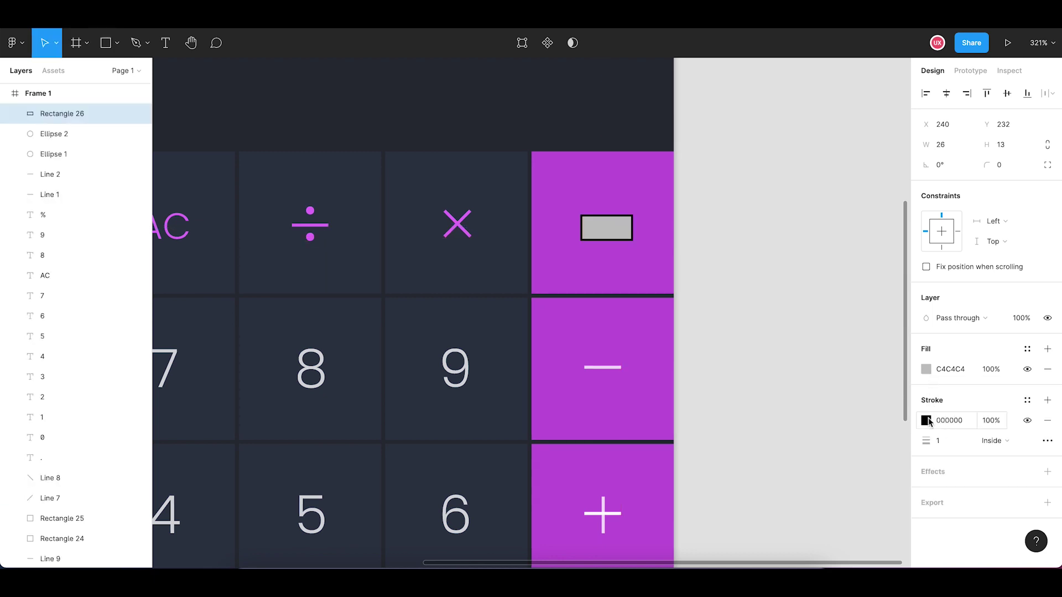
click(929, 422)
drag(846, 331, 760, 251)
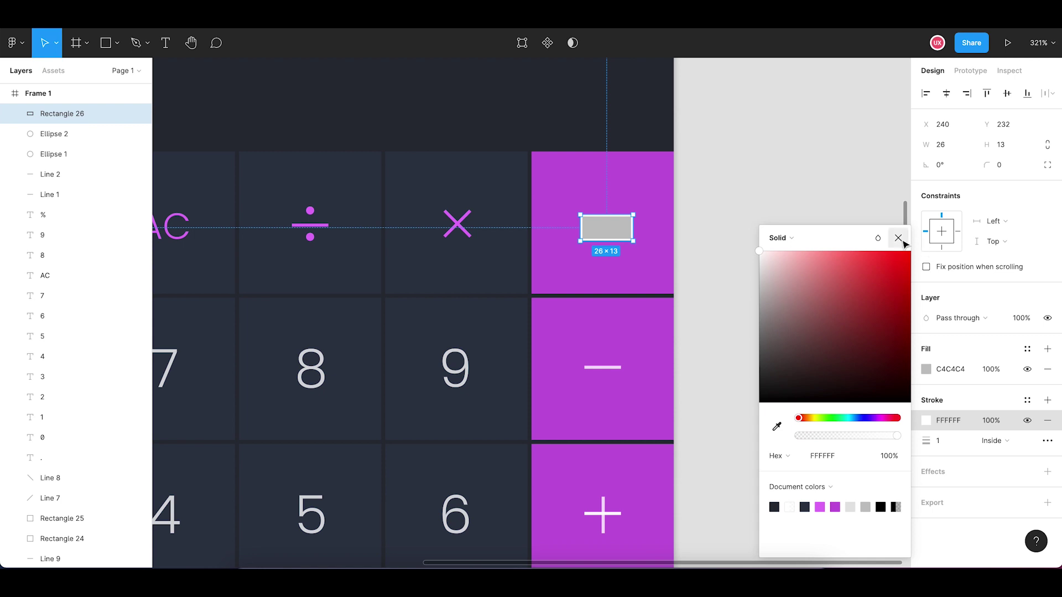
click(899, 238)
text(1.5)
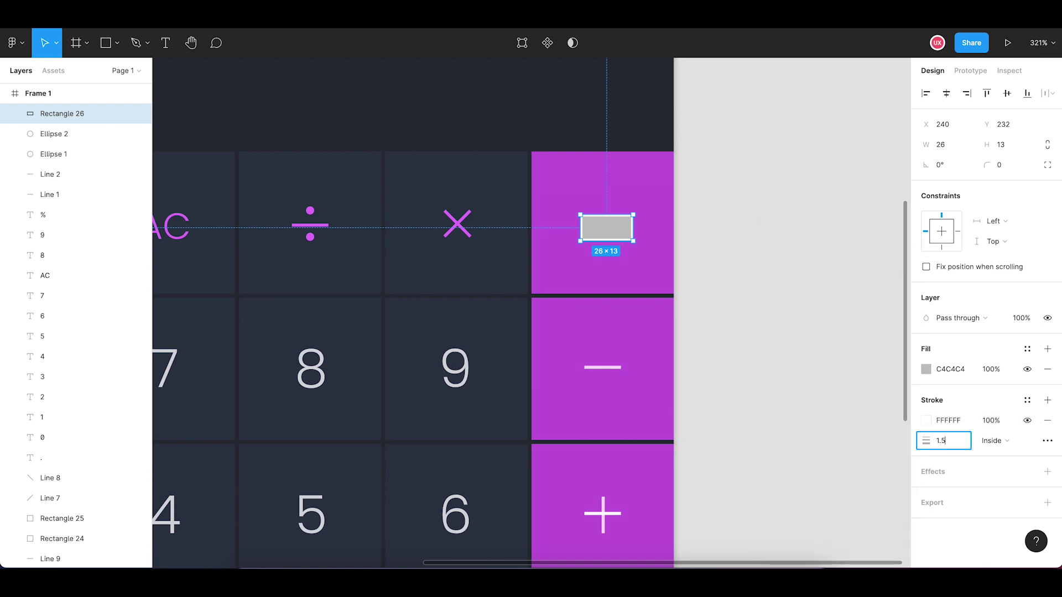
key(Return)
Set the stroke opacity to 80%, remove the fill, and nudge the rectangle down
click(1001, 422)
text(80)
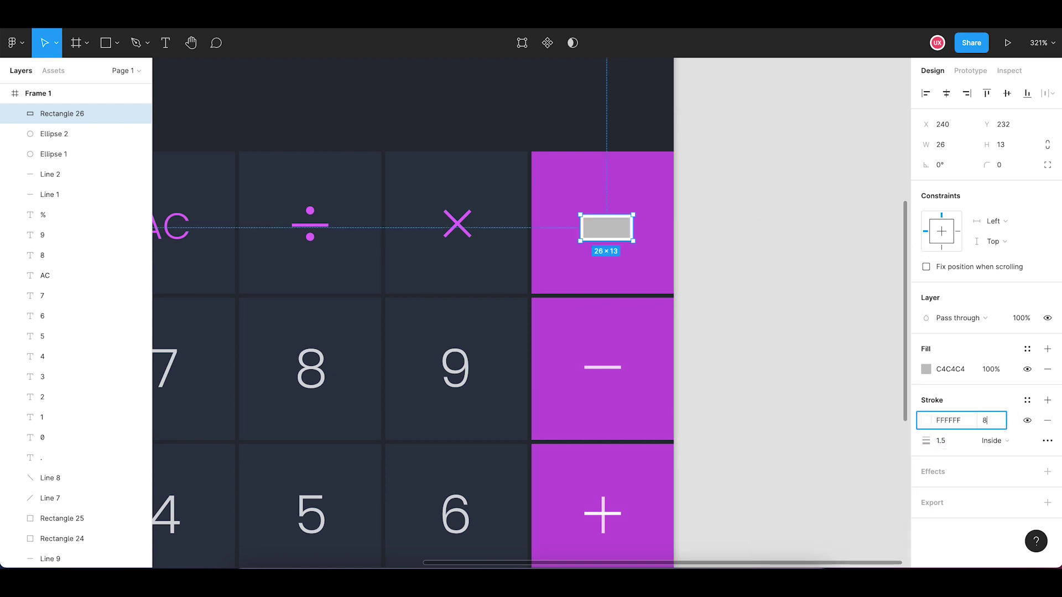
key(Return)
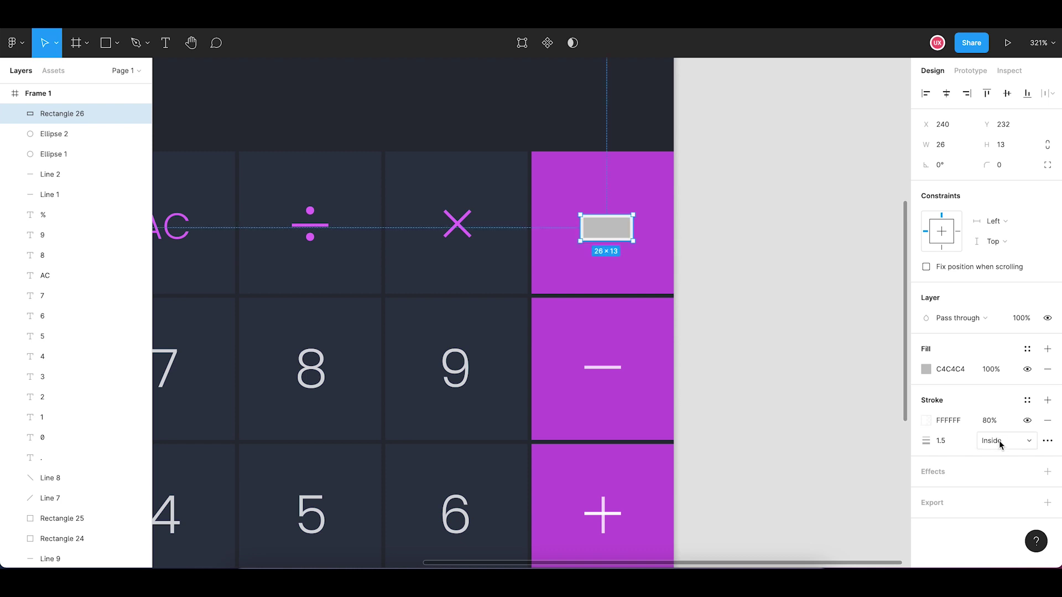
click(926, 370)
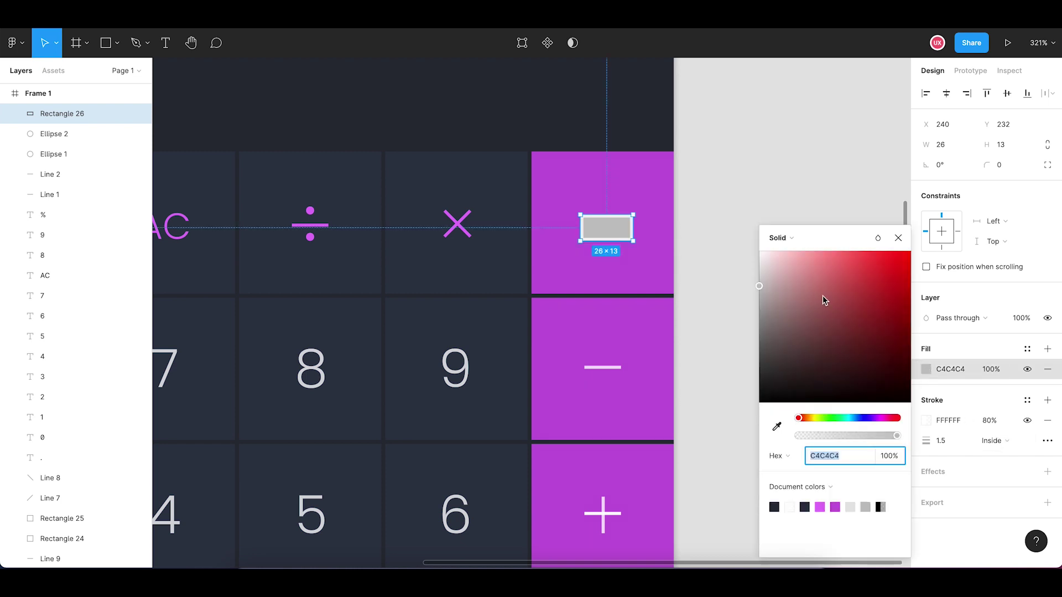
click(897, 237)
click(1047, 369)
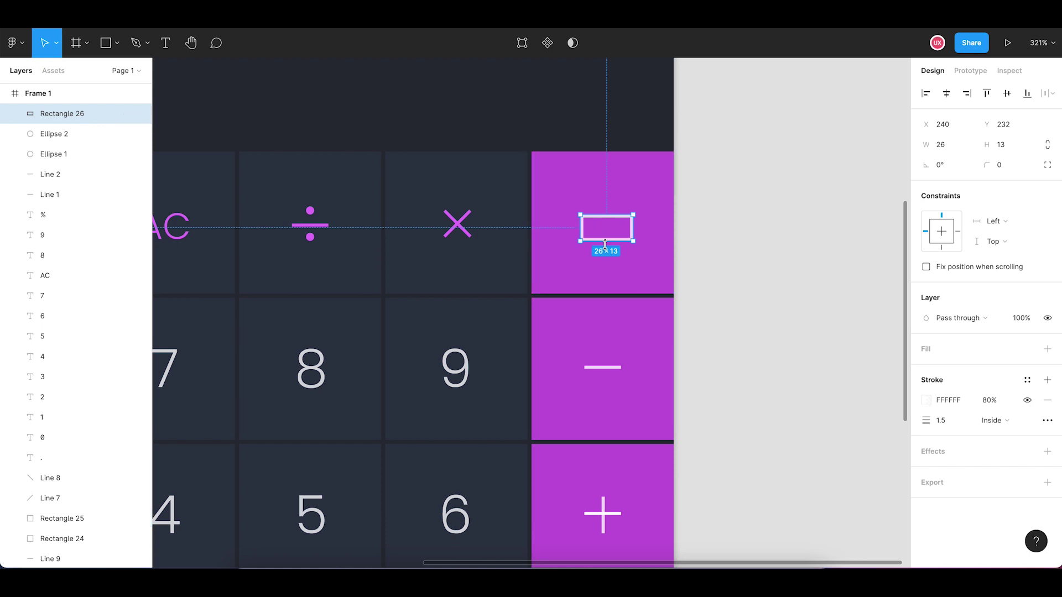
drag(605, 244, 605, 247)
key(ctrl+z)
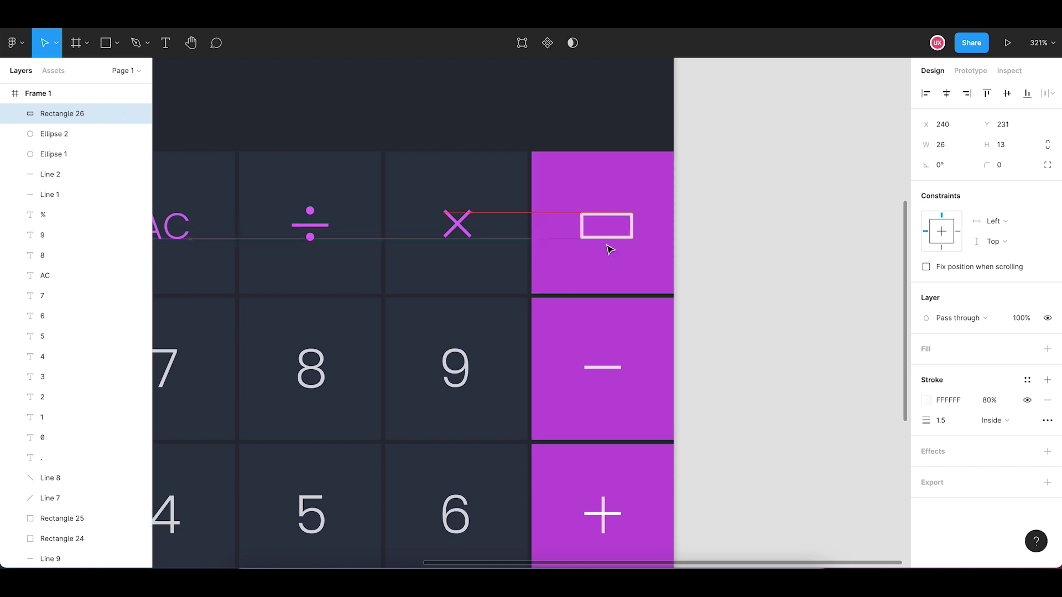
key(Down)
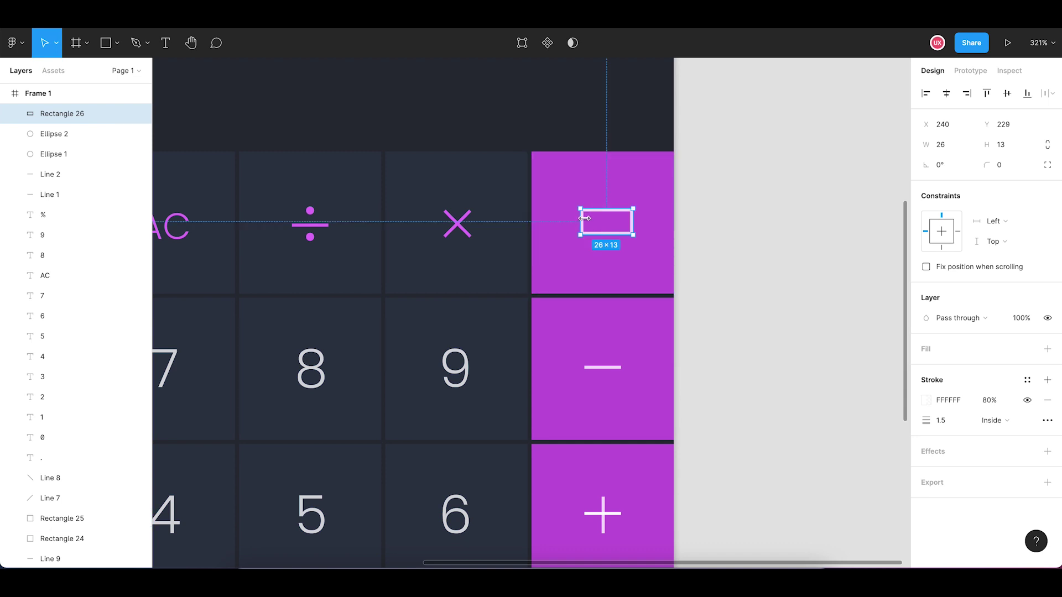
Pull a new left-edge point out into a tip, making a 31×13 backspace tag
double_click(582, 220)
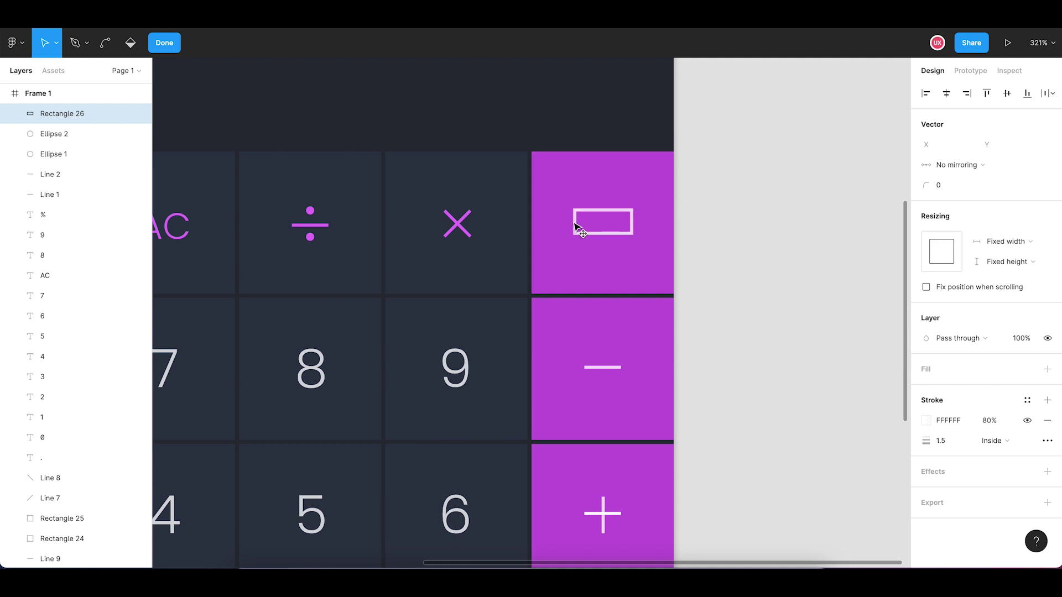
scroll(583, 227, up, 5)
drag(584, 228, 548, 224)
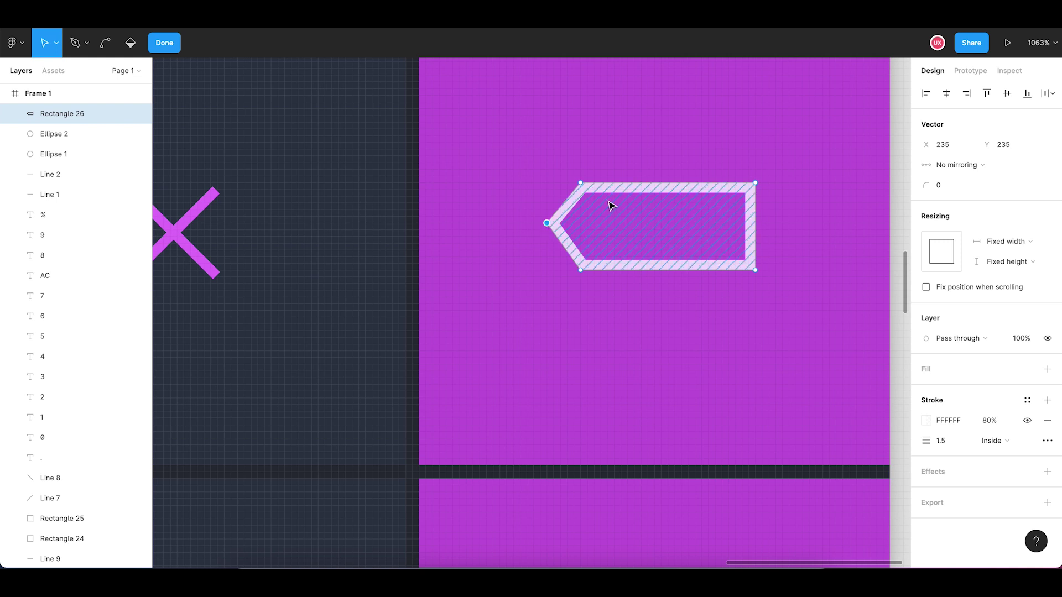
key(Escape)
key(Escape)
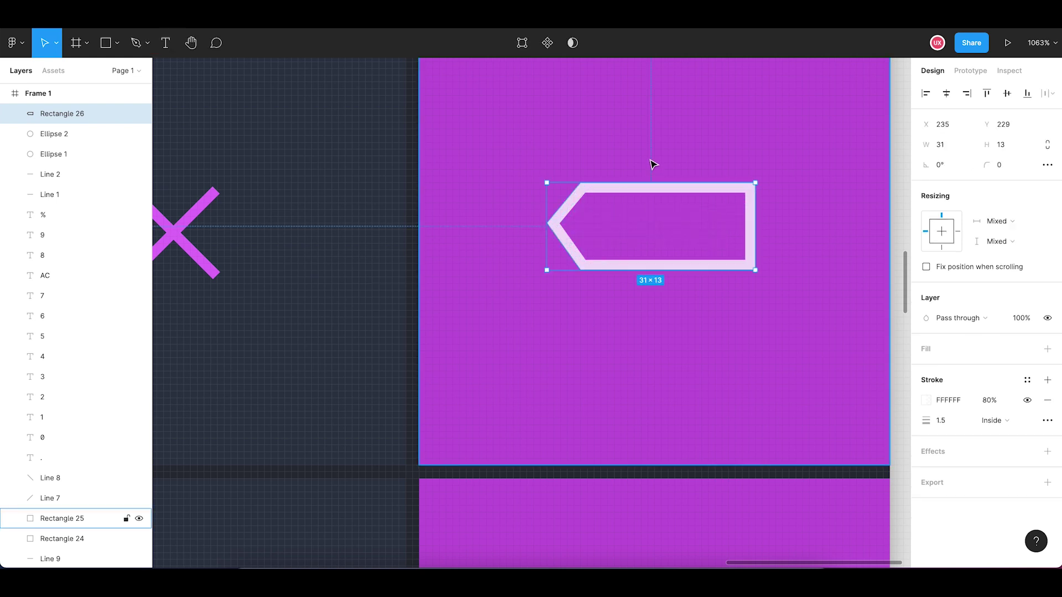
scroll(651, 164, down, 3)
scroll(651, 164, down, 2)
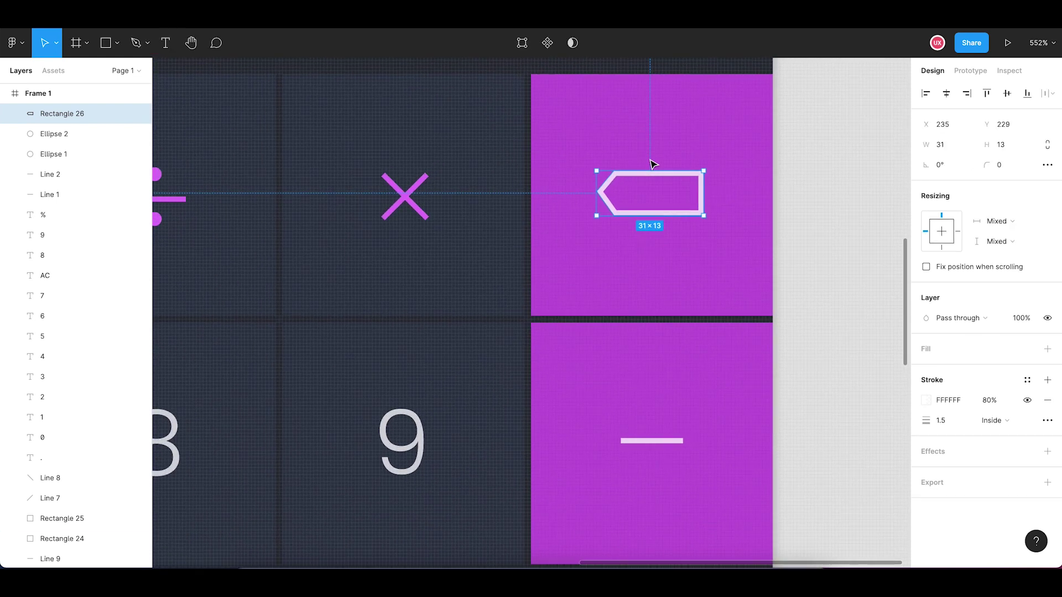
click(414, 192)
Paste a copy of the × onto the tag and shorten both lines to width 10
shift+click(390, 189)
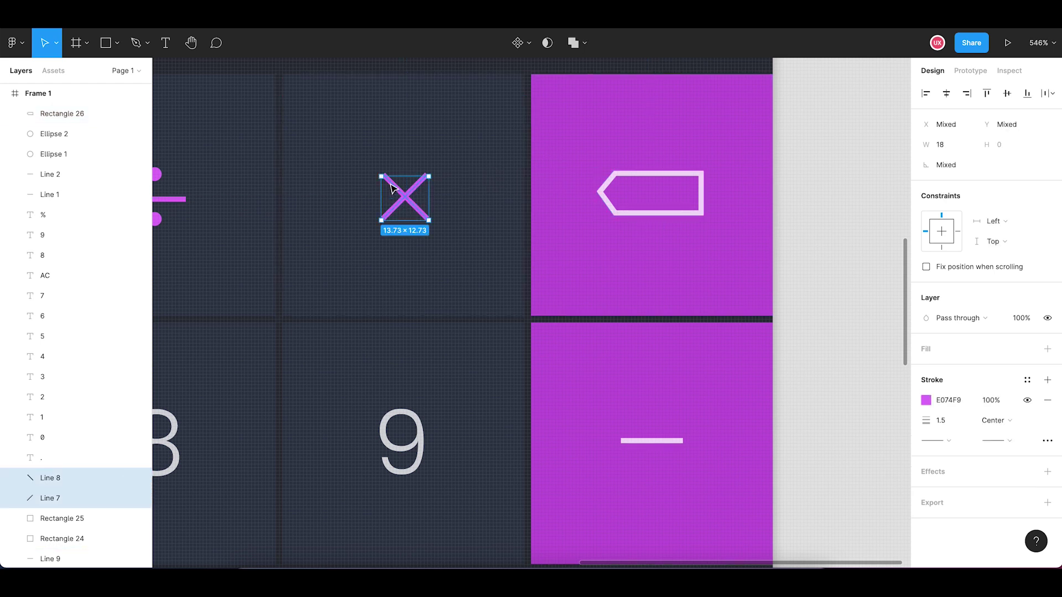
key(ctrl+v)
drag(407, 200, 673, 201)
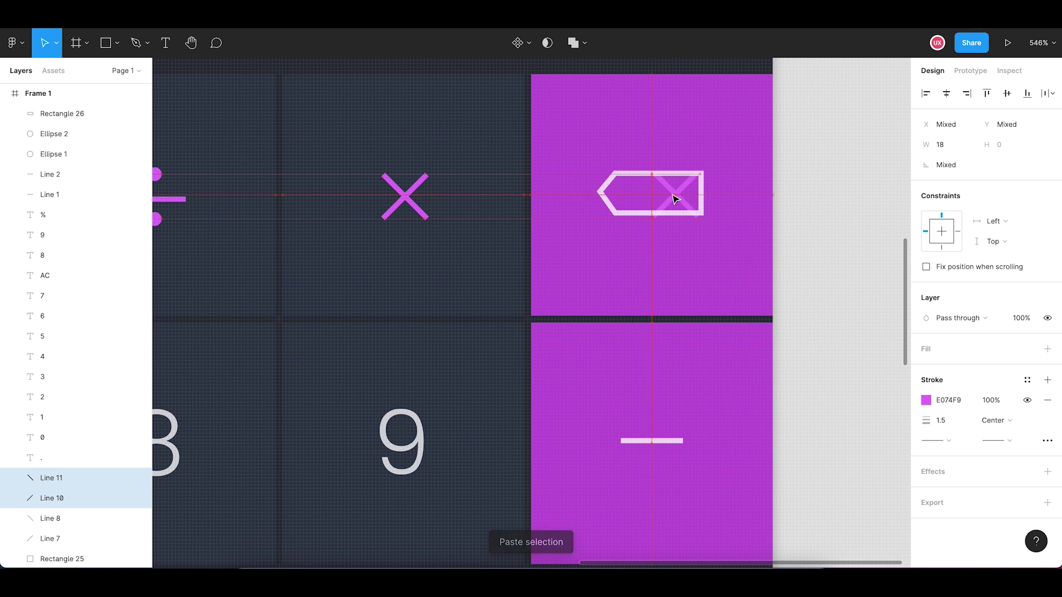
click(56, 497)
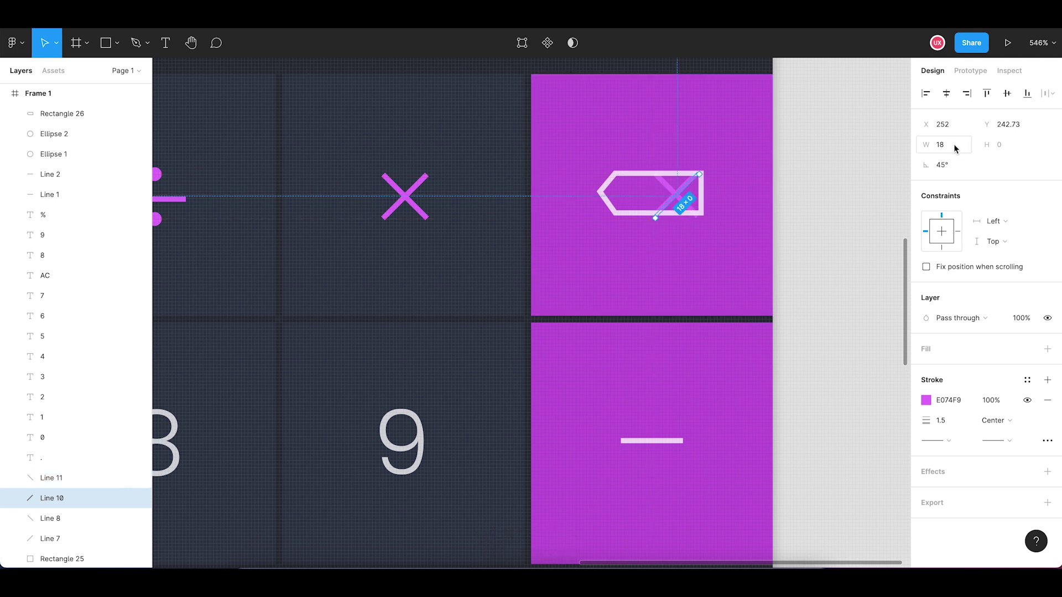
text(10)
key(Return)
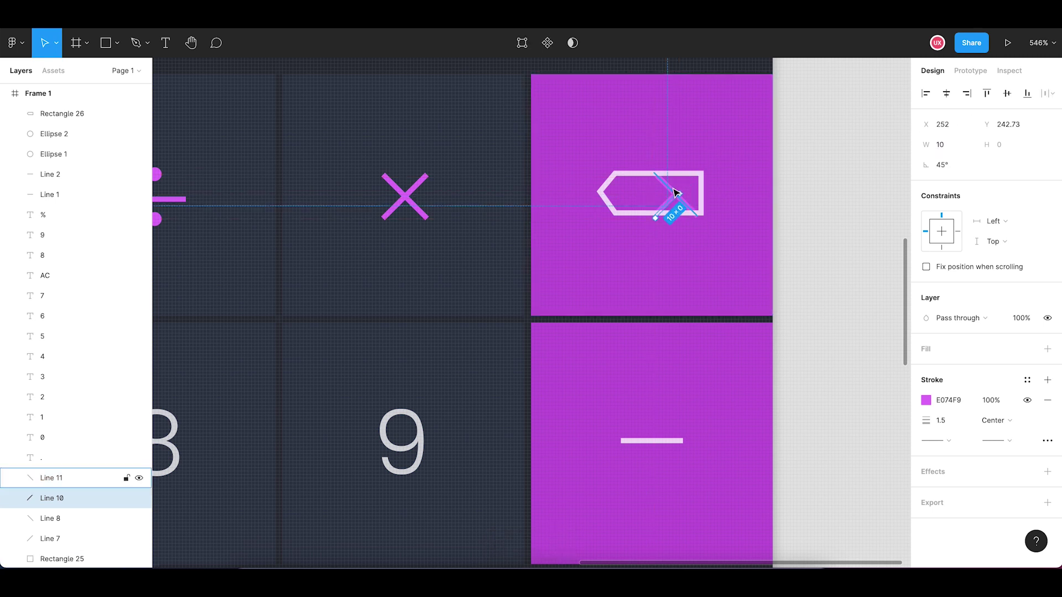
click(693, 213)
click(955, 145)
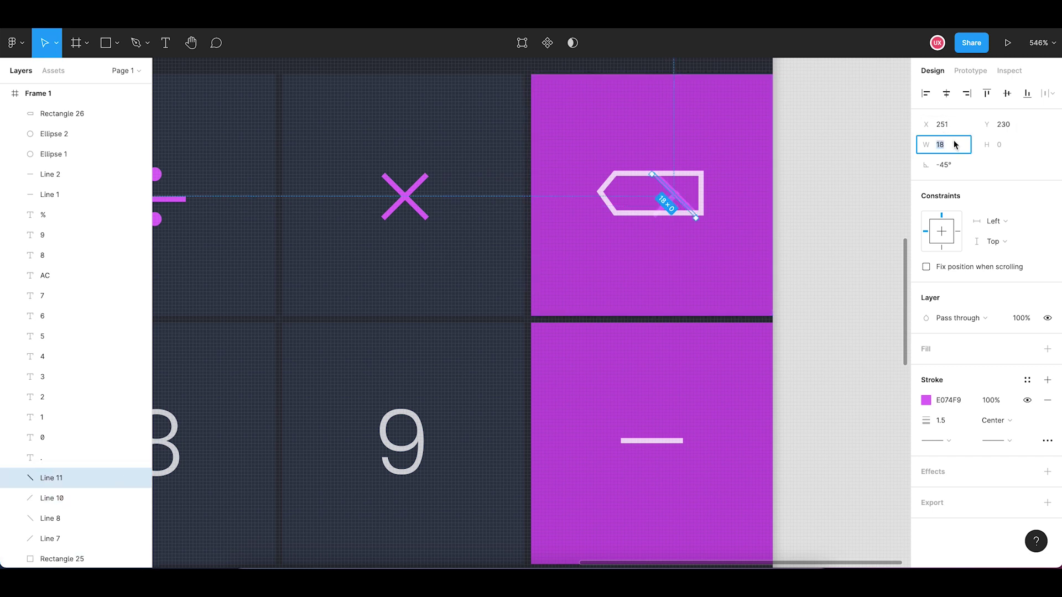
text(10)
key(Return)
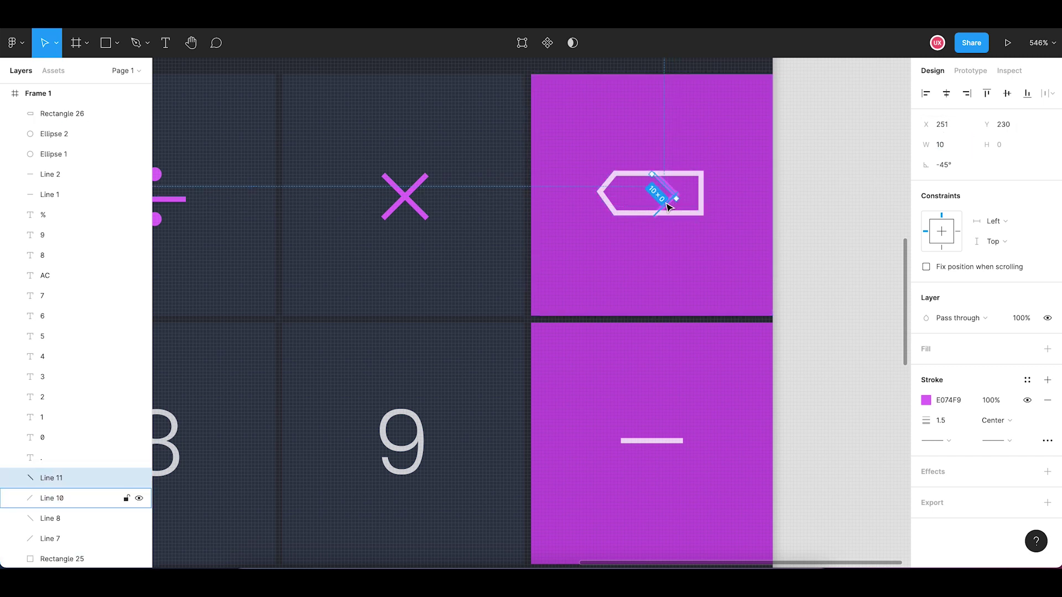
Stroke both lines FFFFFF at 80% and cross them into an X inside the tag
shift+click(669, 206)
click(926, 451)
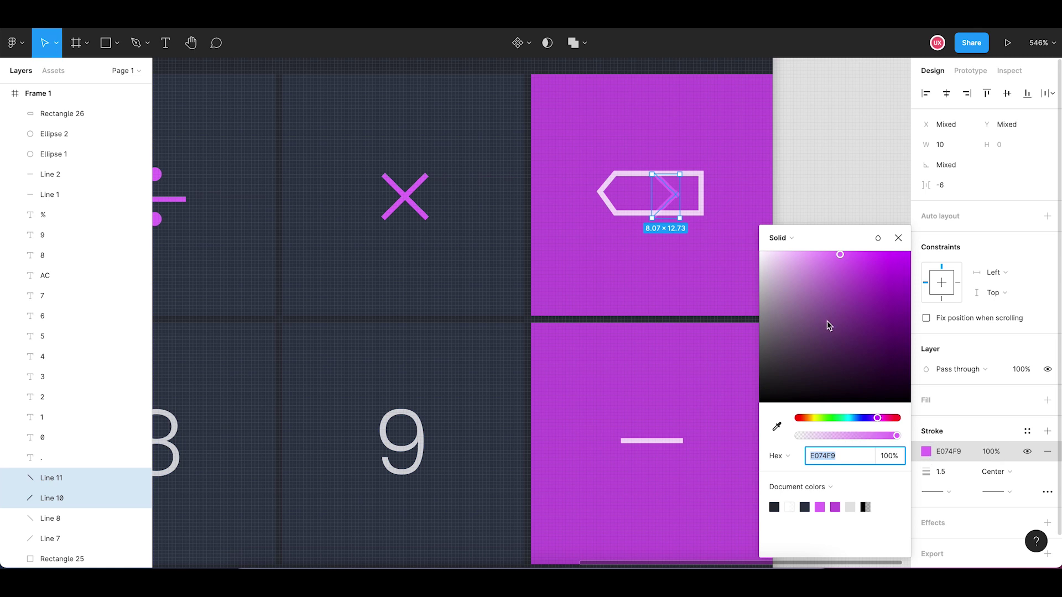
text(FFFFFF)
key(Return)
click(898, 238)
click(998, 456)
text(80)
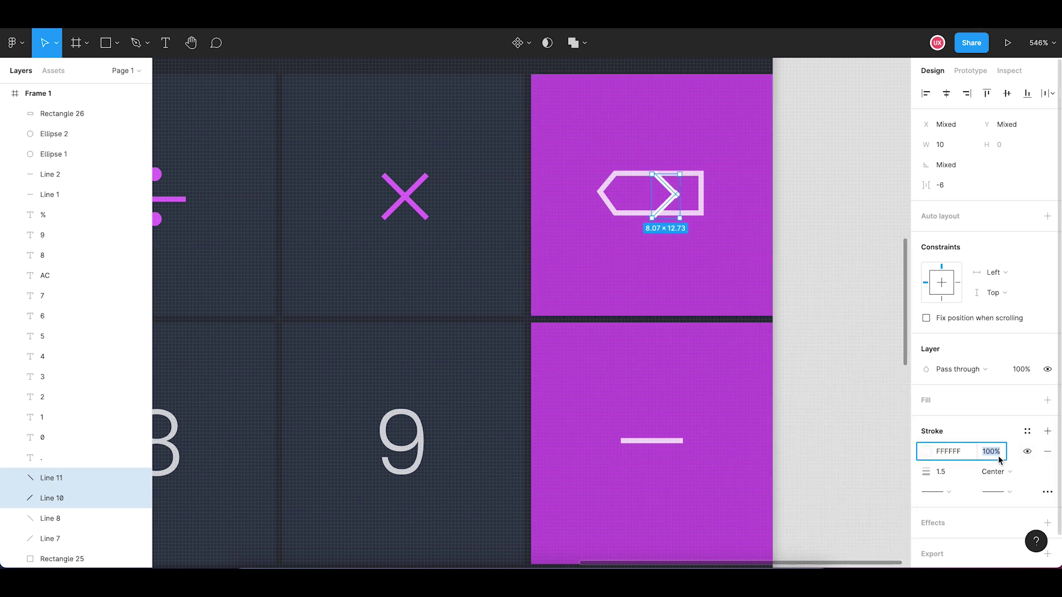
click(718, 339)
click(670, 196)
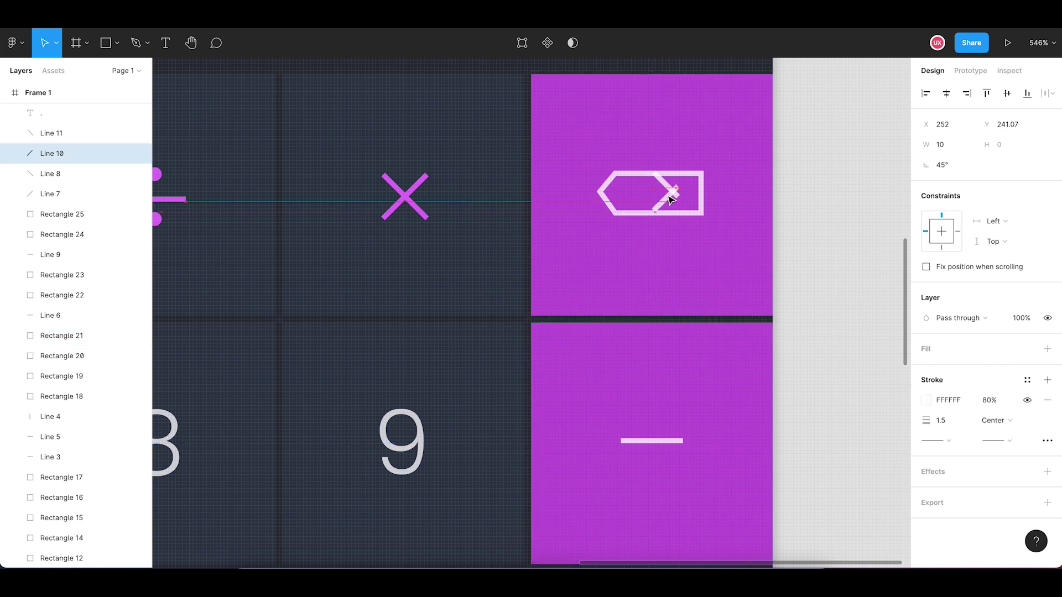
drag(671, 196, 665, 196)
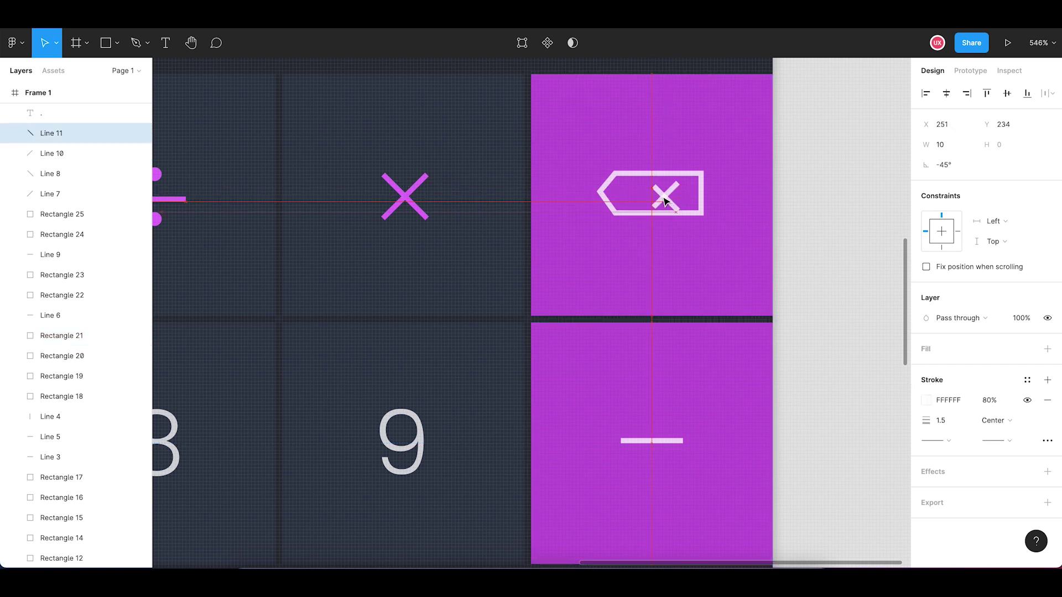
scroll(665, 197, up, 5)
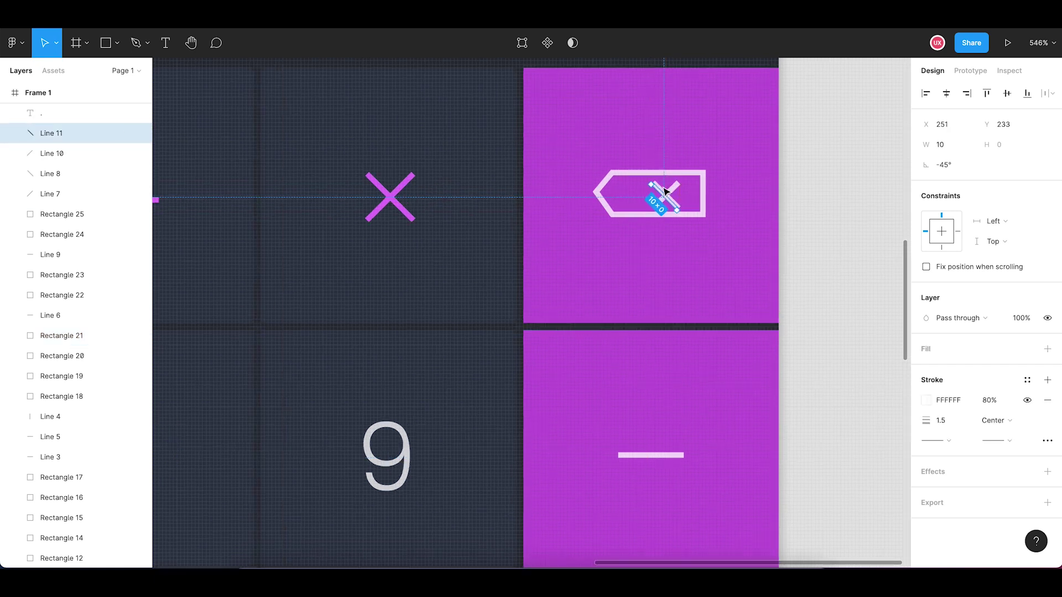
Shift both X strokes slightly upward inside the backspace tag
shift+click(699, 194)
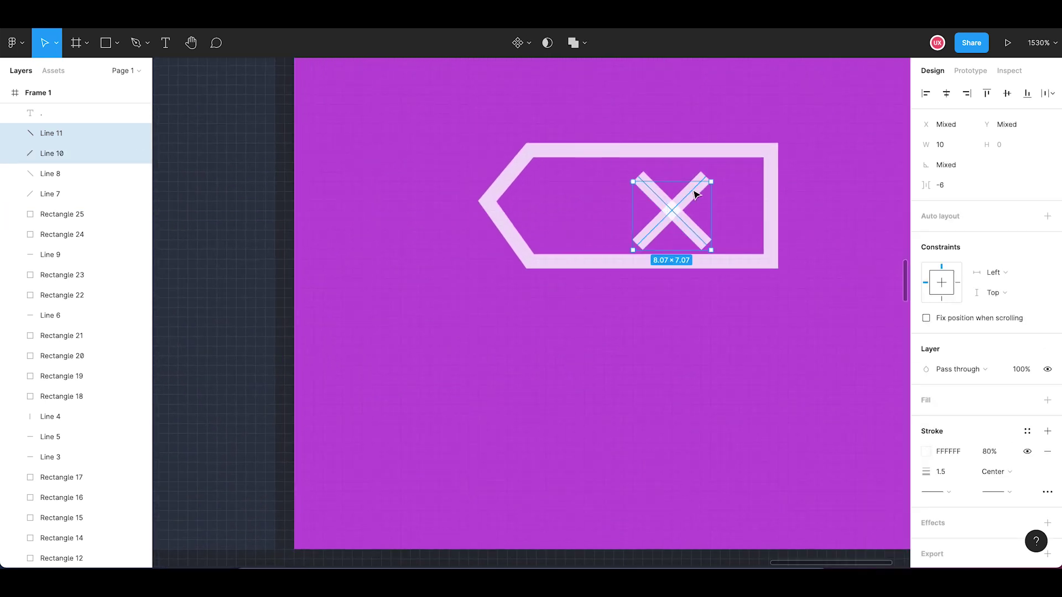
drag(698, 203, 695, 194)
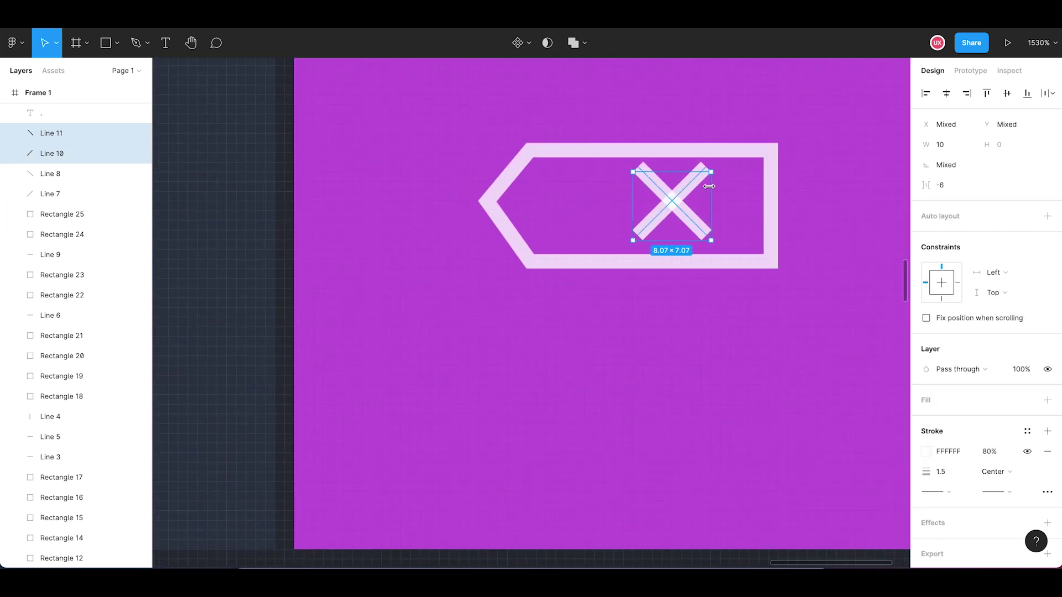
click(724, 209)
Set both X strokes to width 9 and nudge one into place with arrow keys
click(700, 191)
click(947, 146)
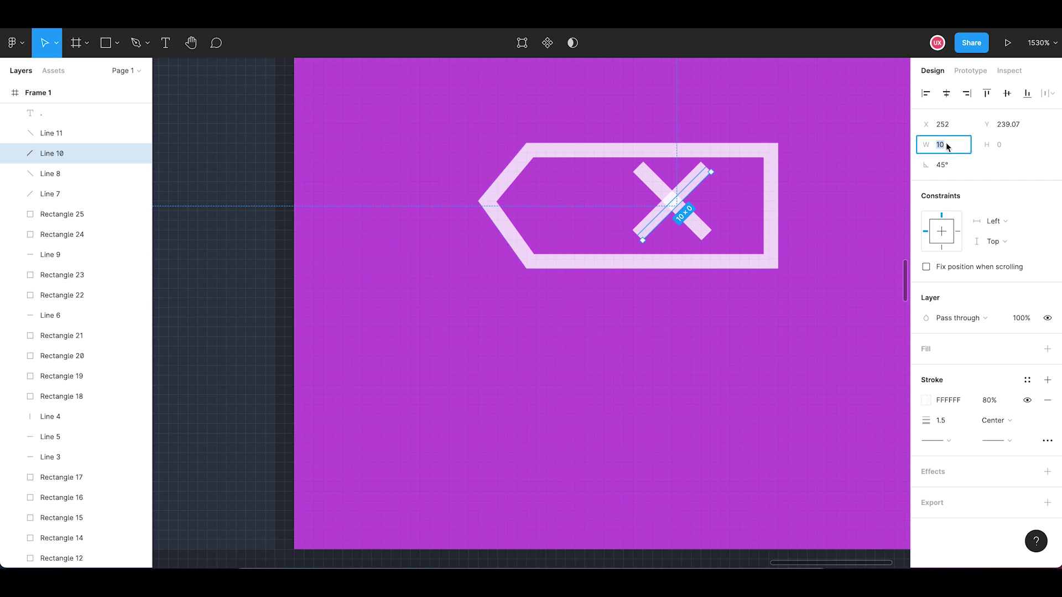
text(9)
key(Return)
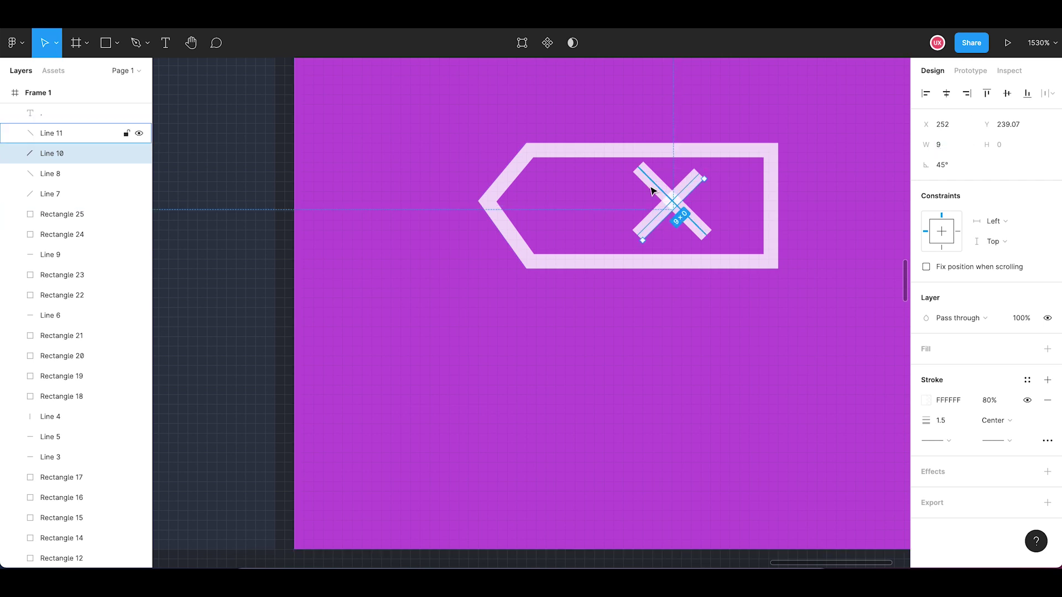
click(635, 172)
click(956, 147)
text(9)
key(Return)
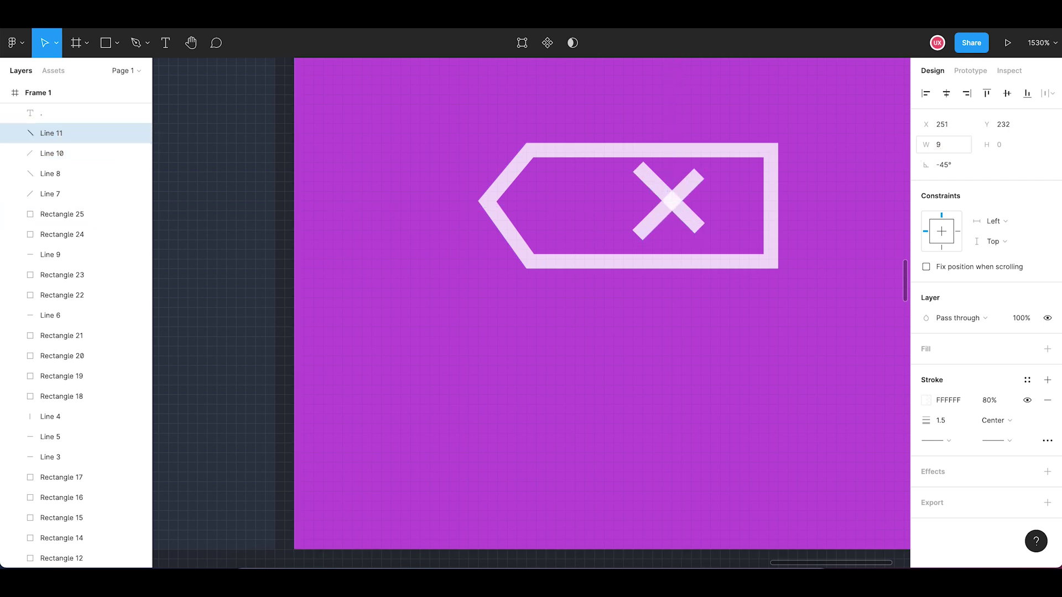
key(Left)
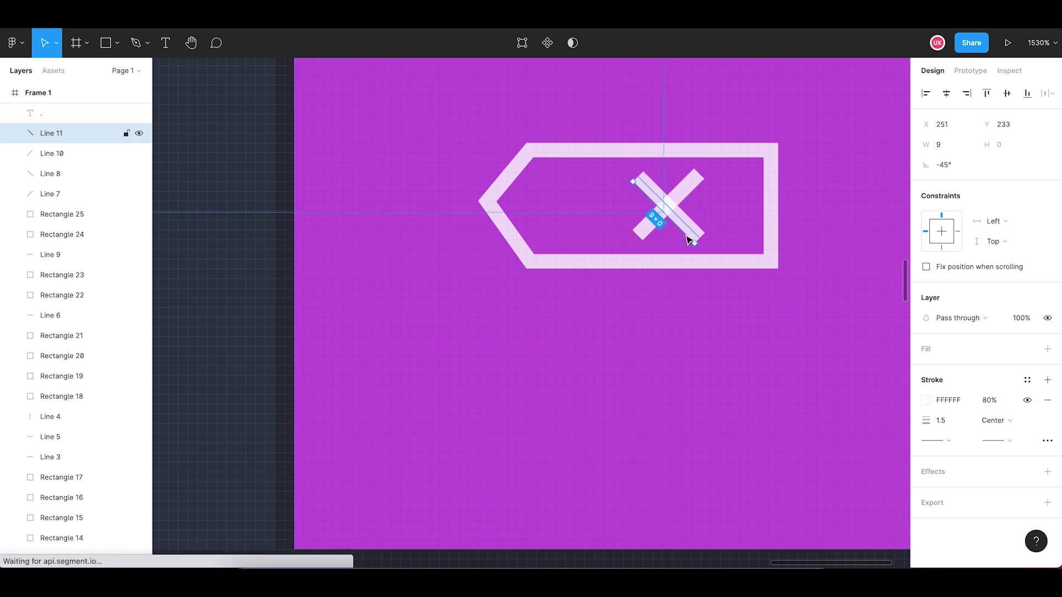
key(Right)
key(Up)
key(Down)
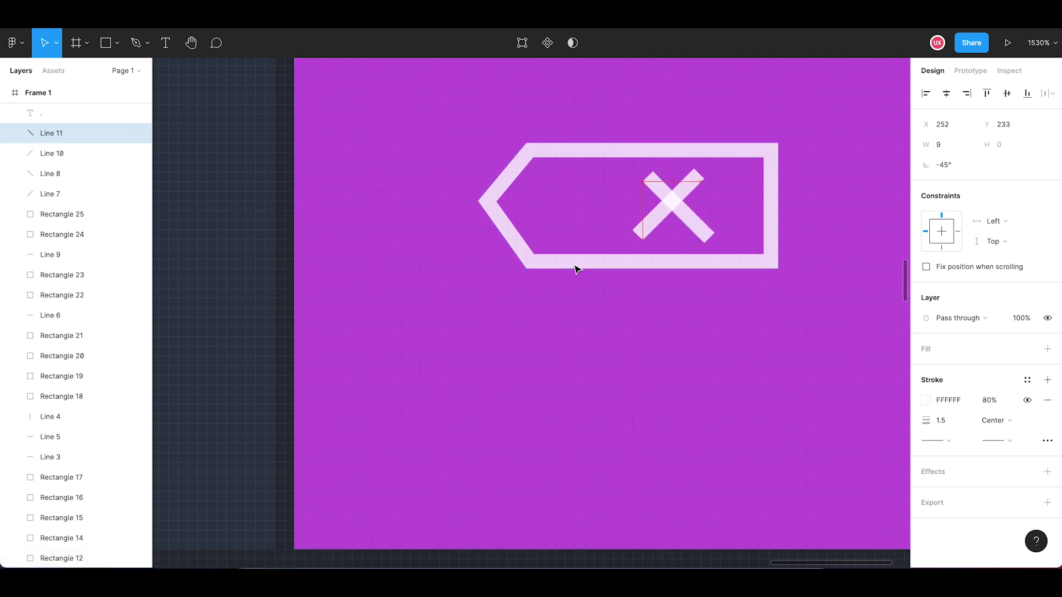
key(Left)
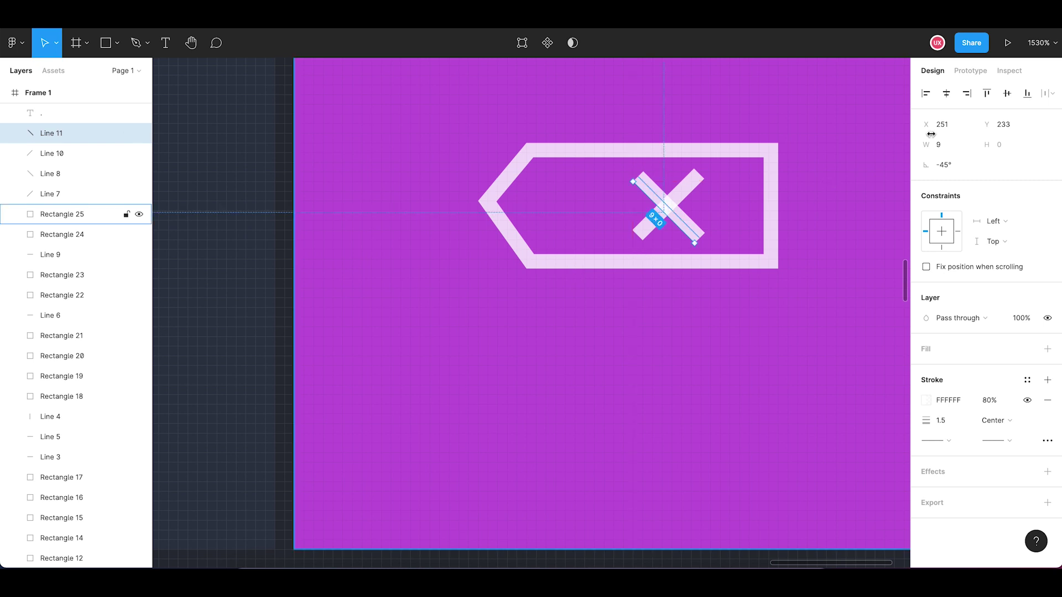
Shrink the X strokes to width 8 and drag the X into the tag's centre
click(940, 145)
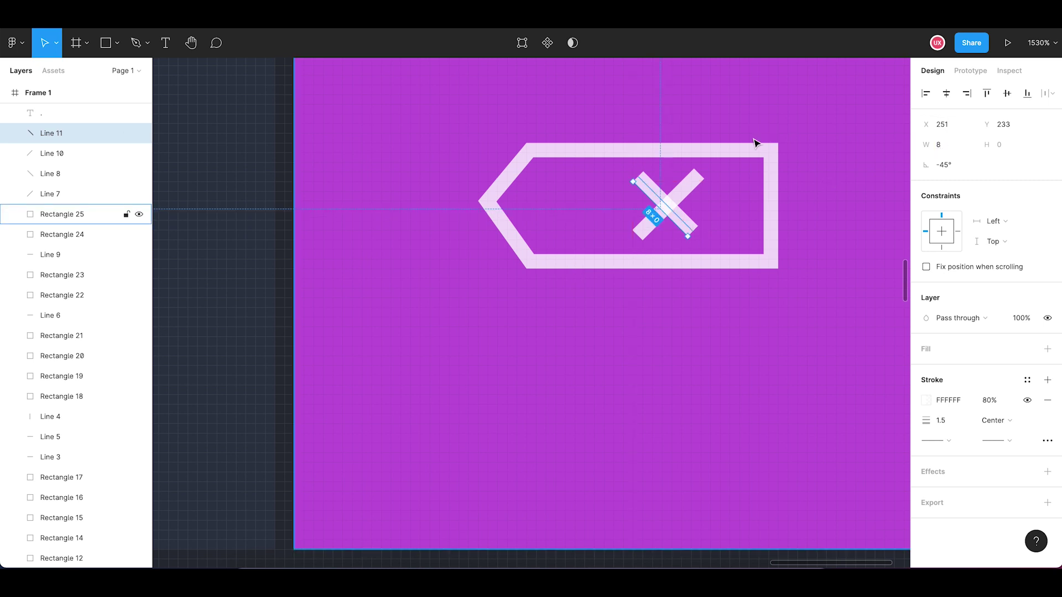
click(694, 189)
click(951, 146)
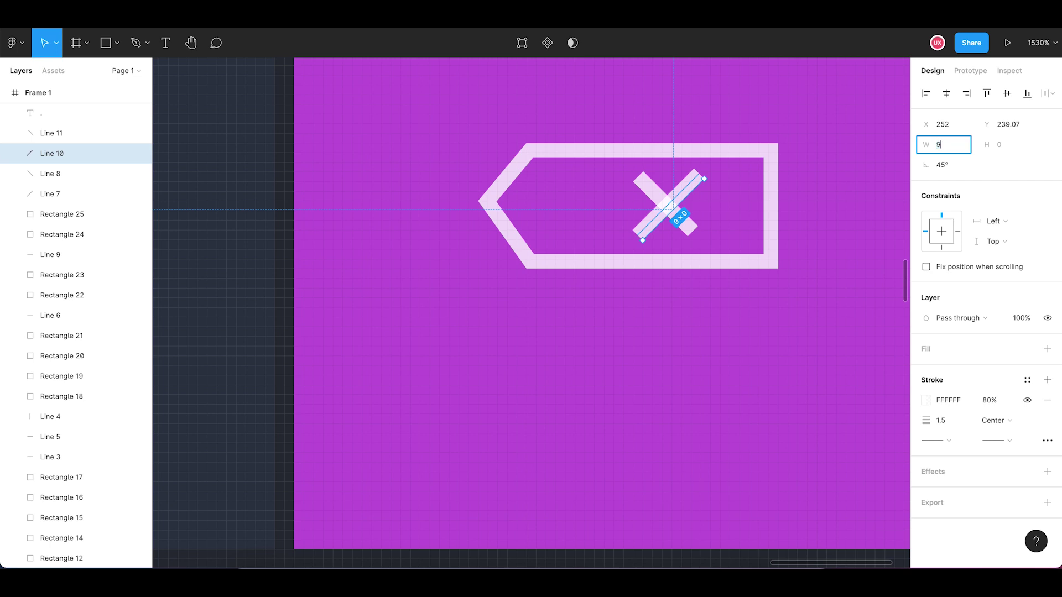
text(8)
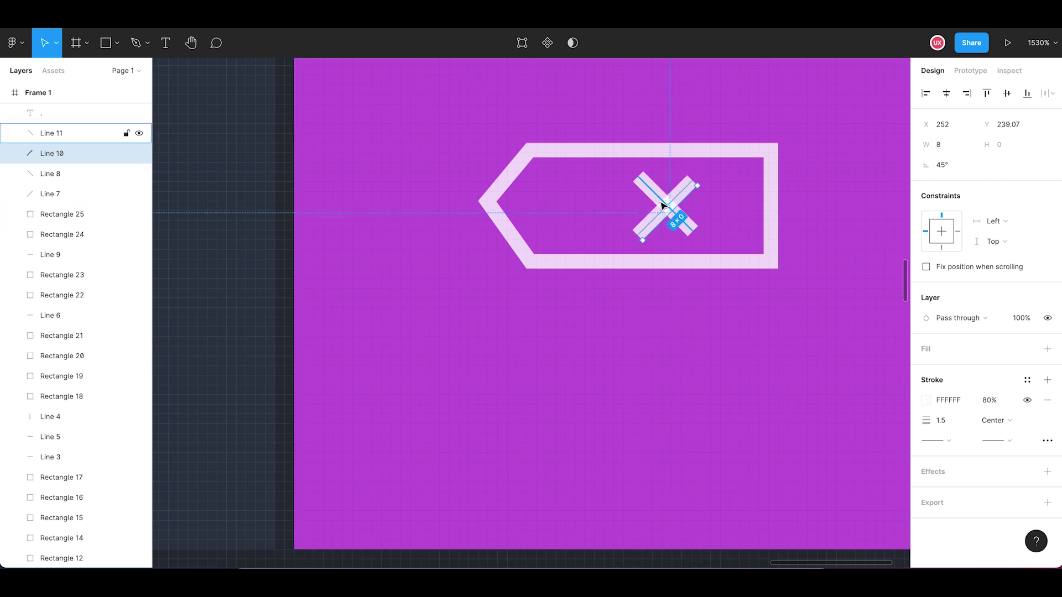
click(662, 205)
drag(662, 206, 684, 195)
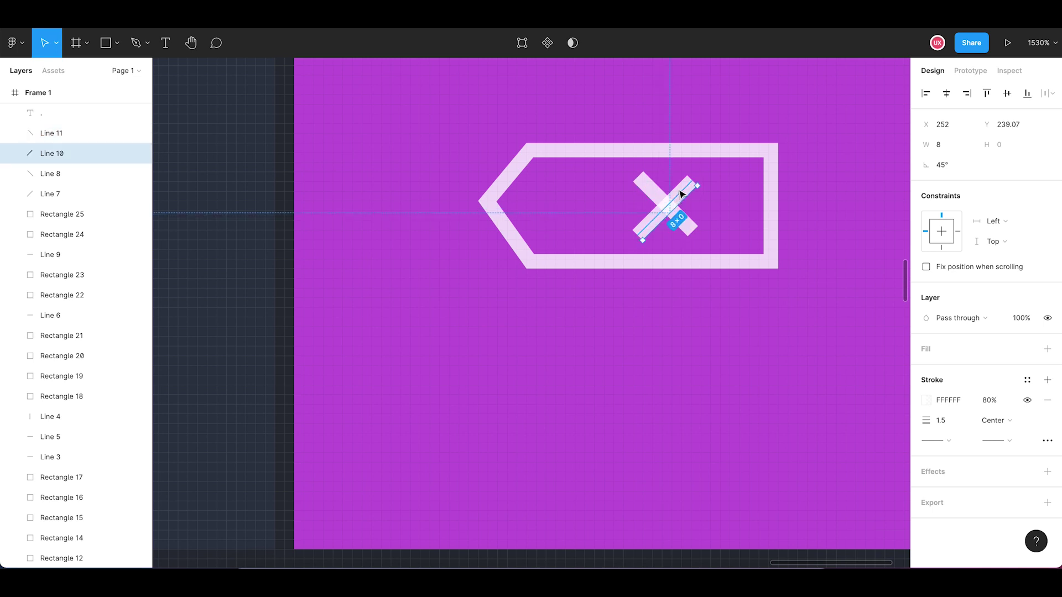
shift+click(688, 224)
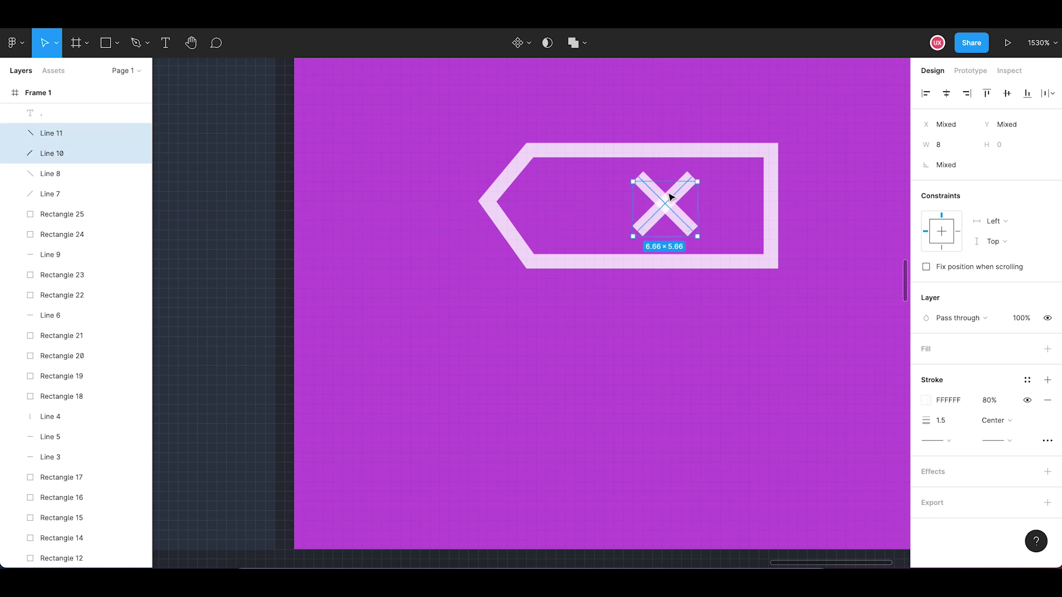
drag(669, 205, 685, 203)
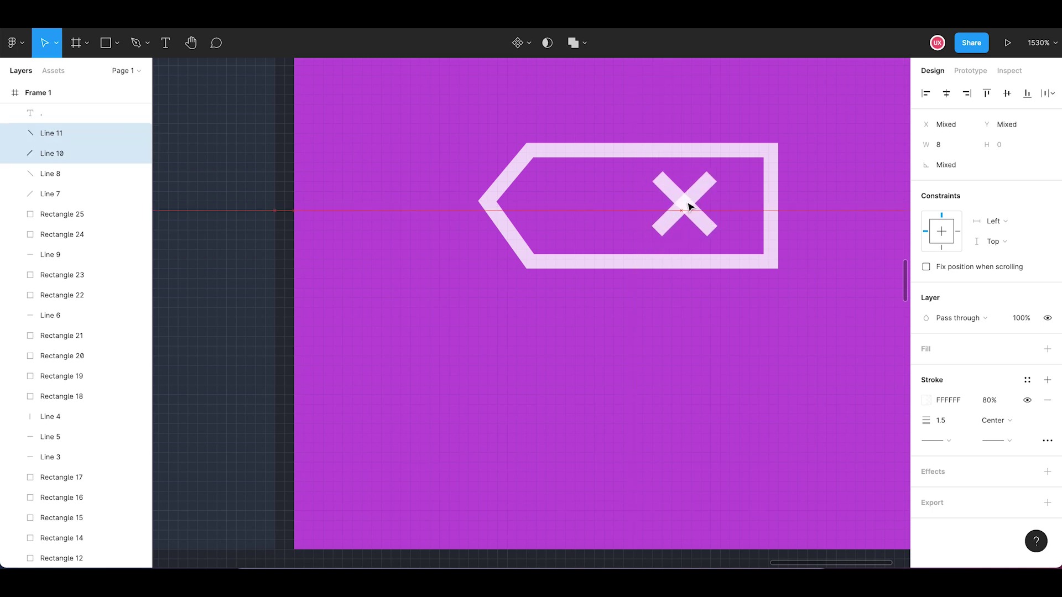
click(683, 344)
Move the tag outline's left point one unit right to narrow the tag
scroll(682, 344, down, 5)
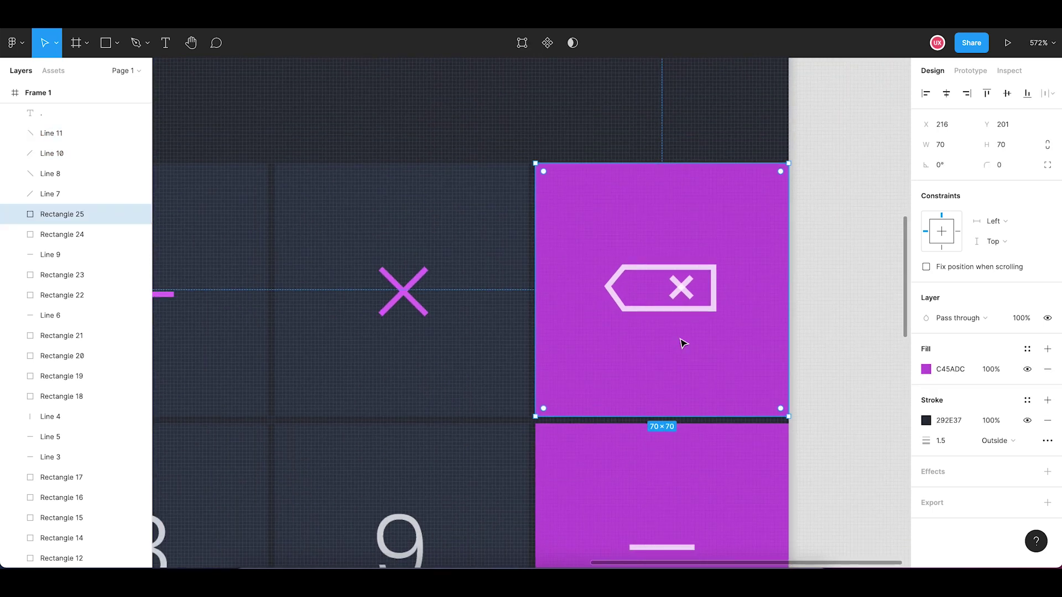
scroll(684, 343, down, 5)
scroll(752, 298, down, 2)
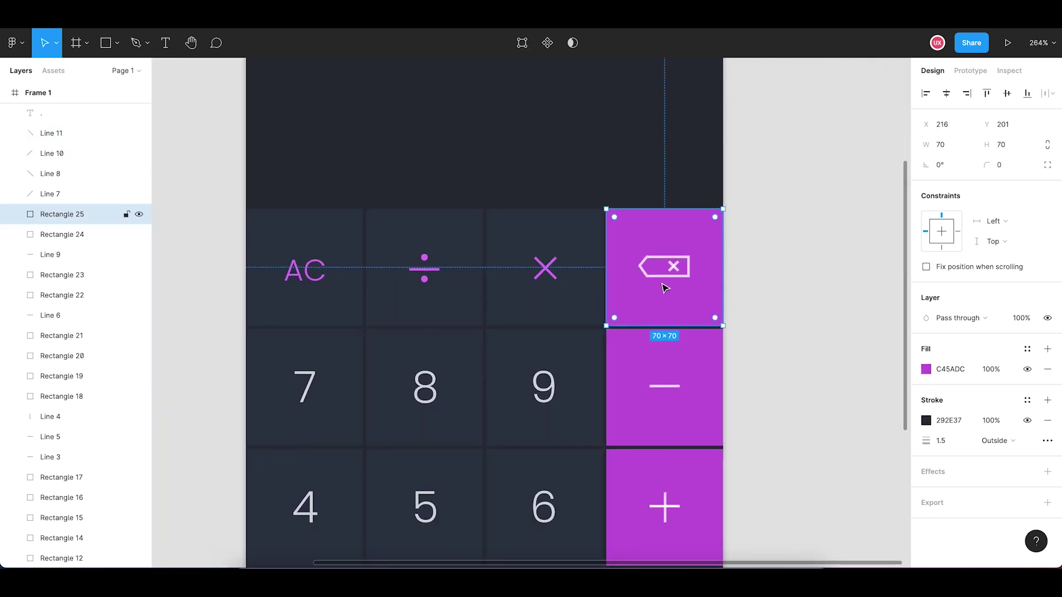
scroll(663, 286, up, 10)
click(576, 239)
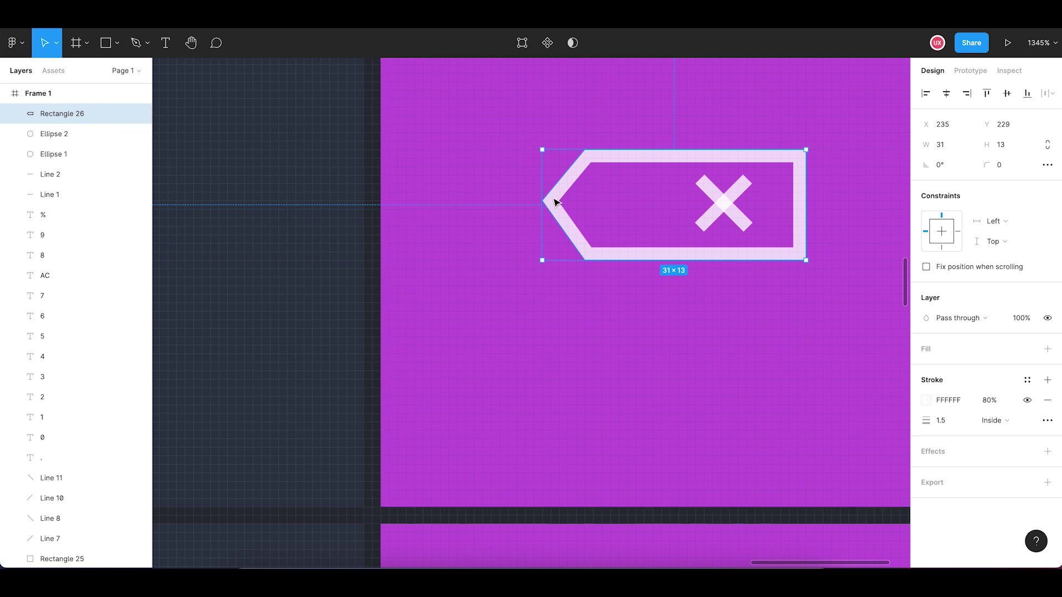
double_click(555, 202)
click(543, 201)
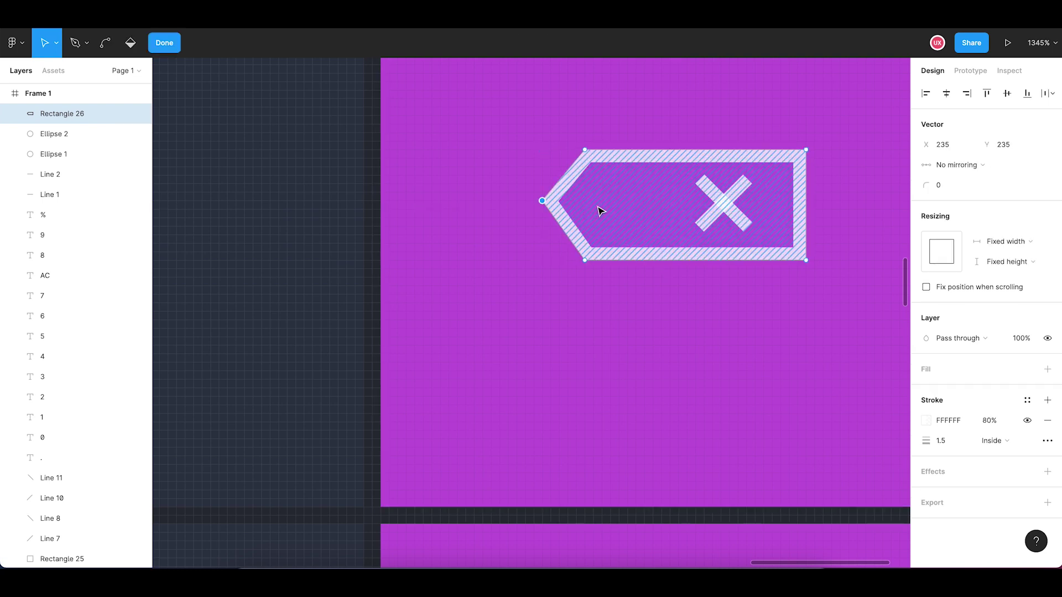
key(Right)
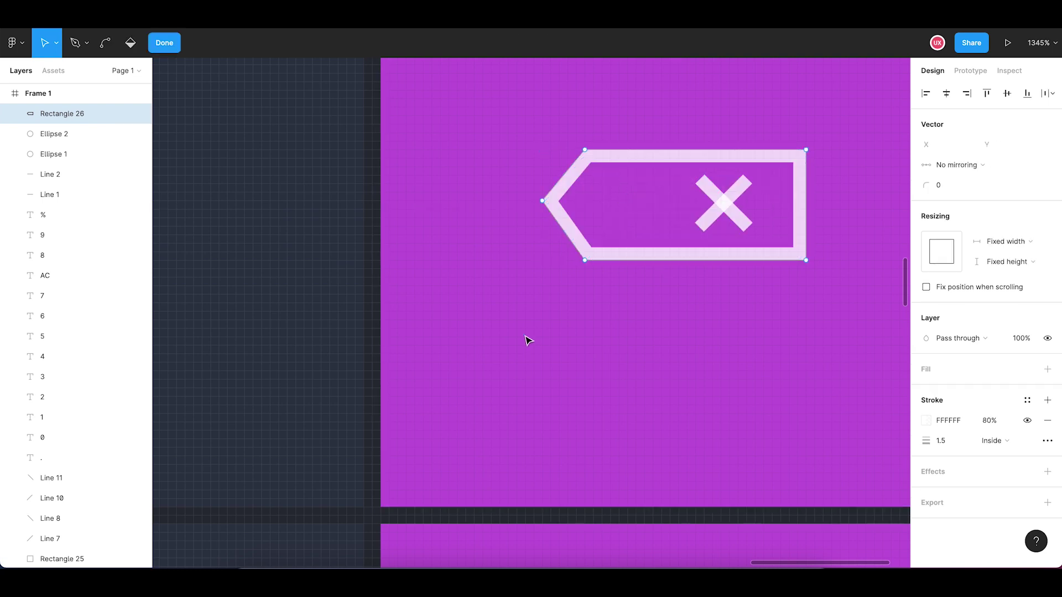
key(Escape)
drag(559, 201, 559, 202)
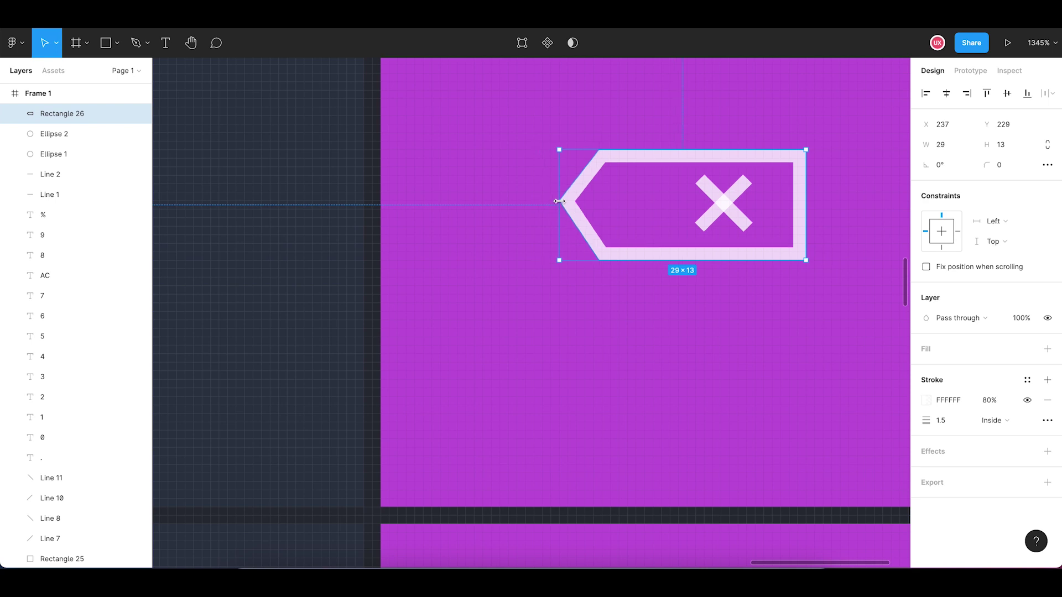
Make the tag outline one unit taller, reshaping it to 29×14
click(647, 334)
scroll(647, 334, down, 5)
scroll(647, 334, down, 5)
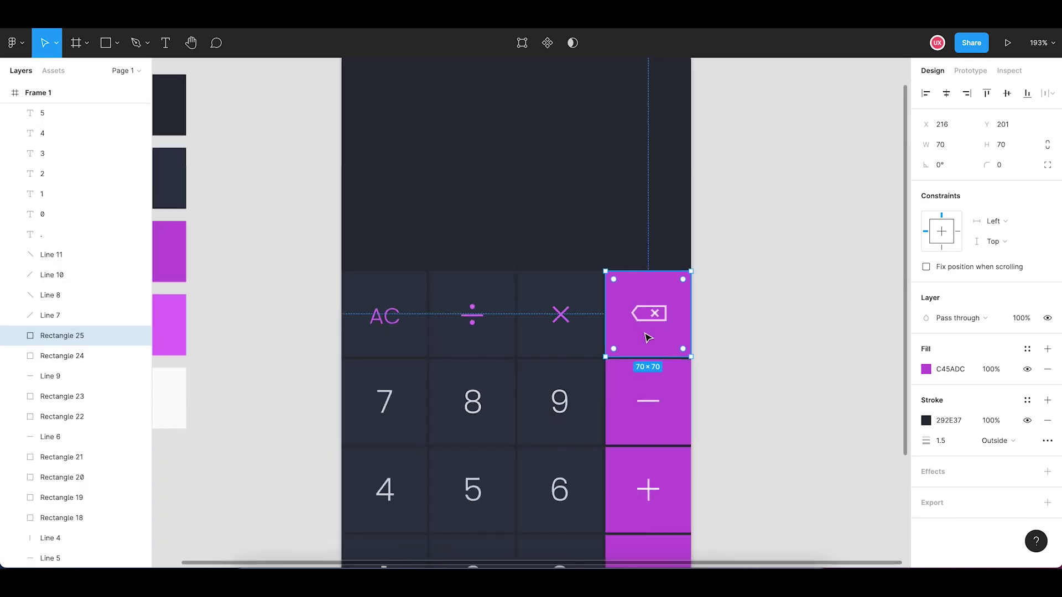
click(744, 381)
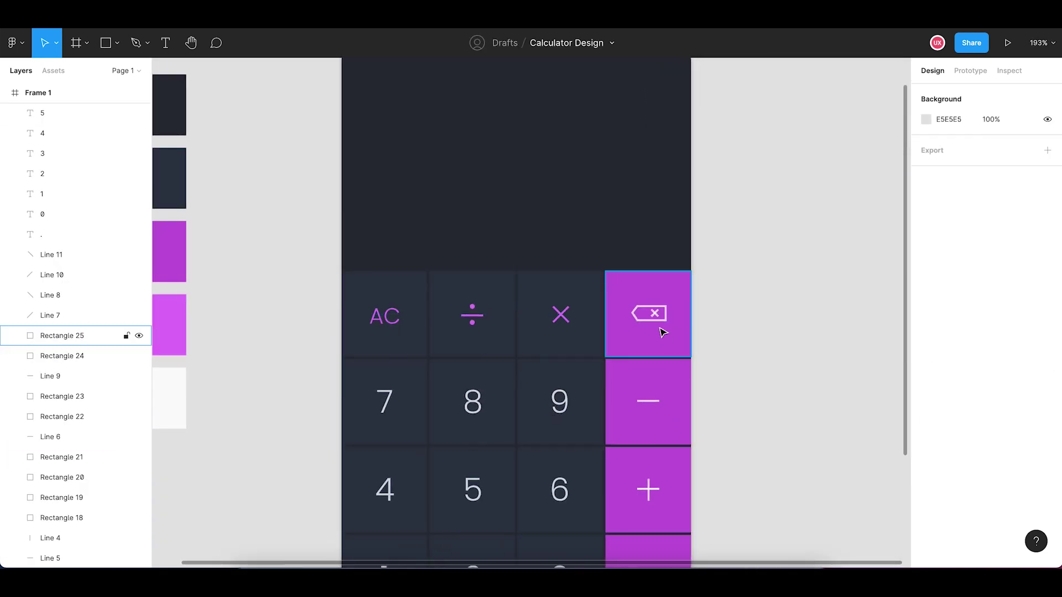
scroll(661, 329, up, 5)
scroll(658, 310, up, 1)
click(657, 304)
double_click(656, 304)
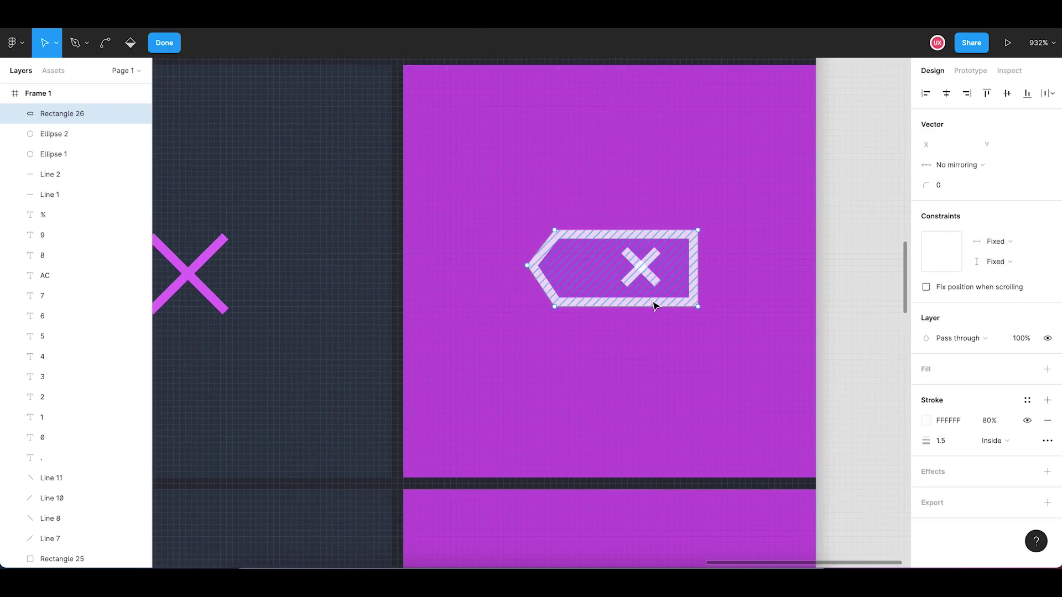
key(Escape)
drag(642, 306, 642, 312)
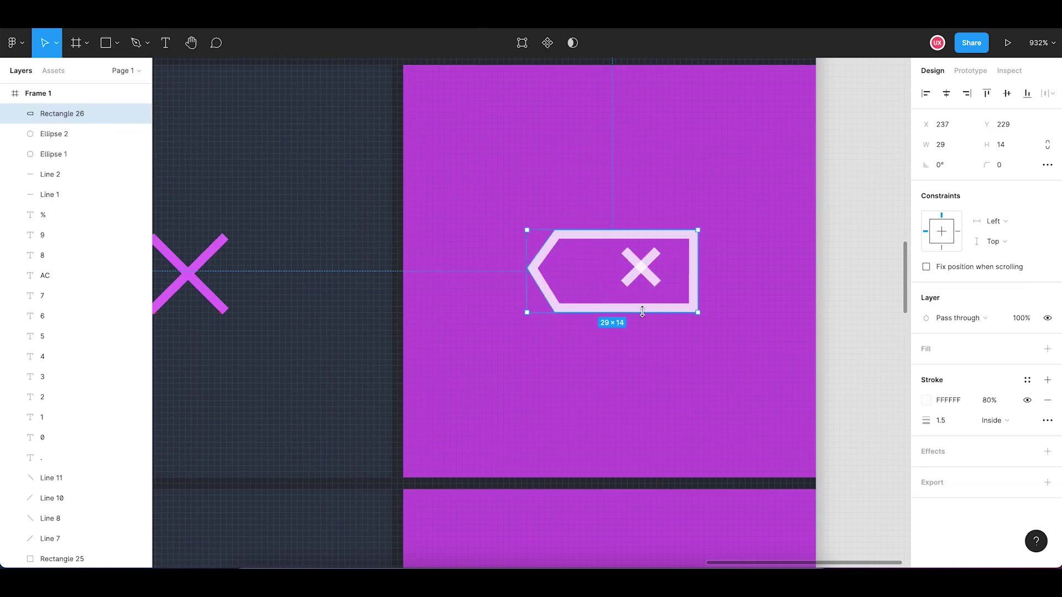
click(635, 263)
Set both X strokes to width 10 and centre the X inside the outline
drag(643, 270, 644, 274)
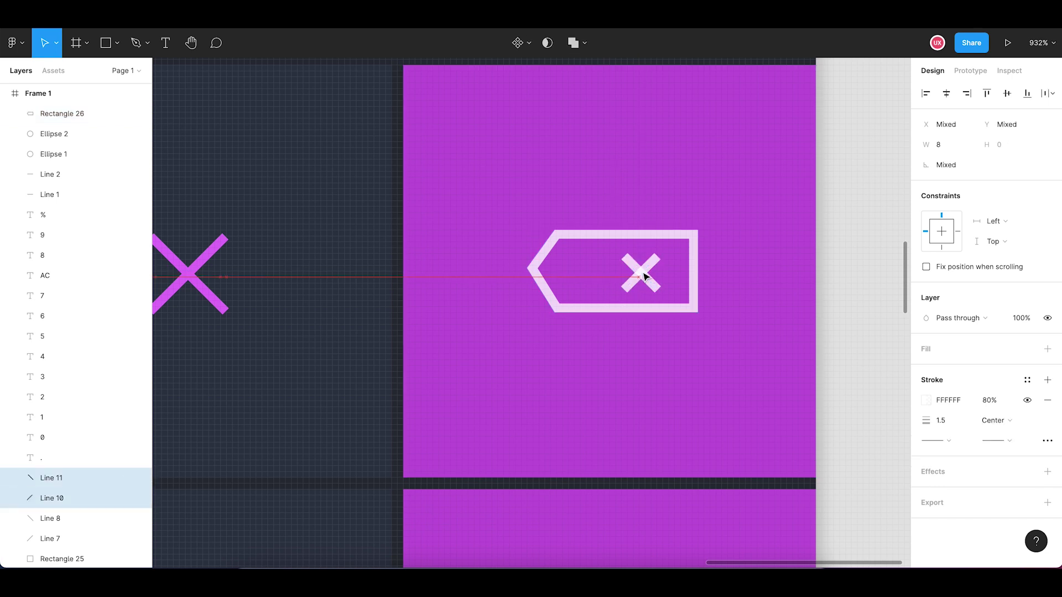
click(680, 266)
click(640, 279)
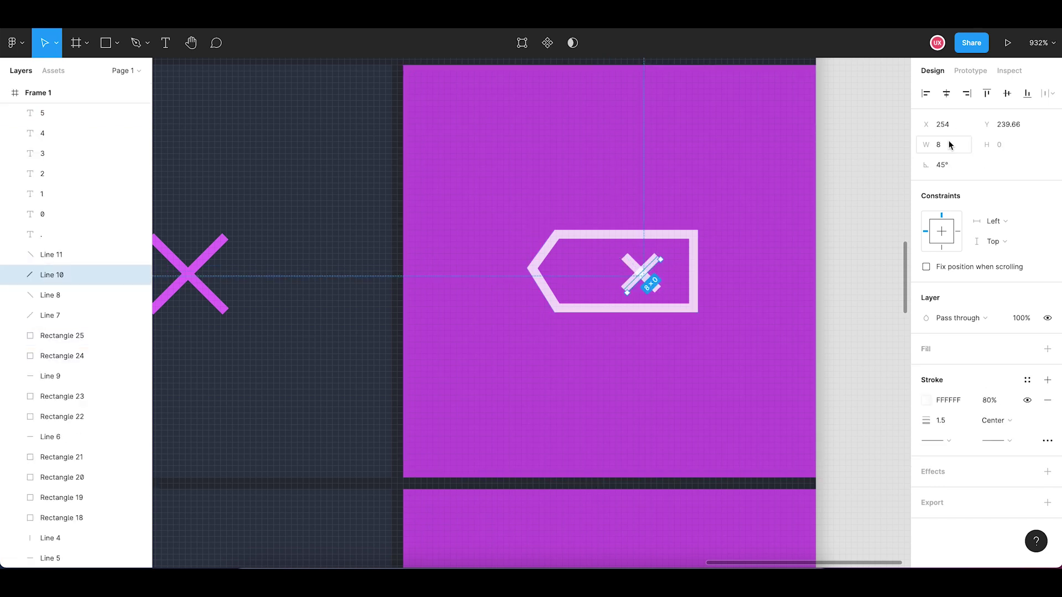
click(949, 145)
text(10)
key(Return)
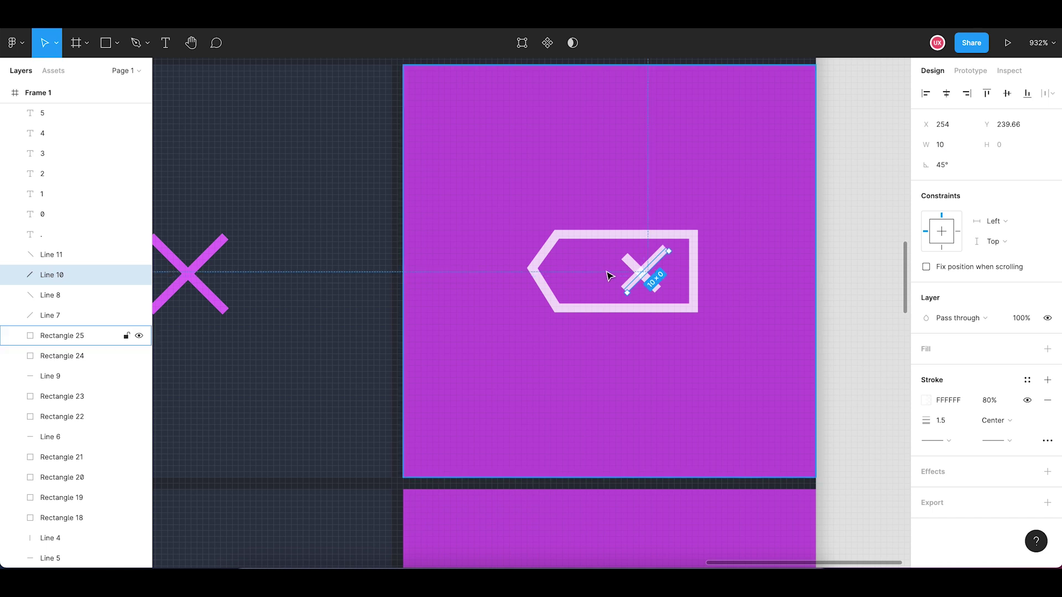
click(642, 279)
click(950, 142)
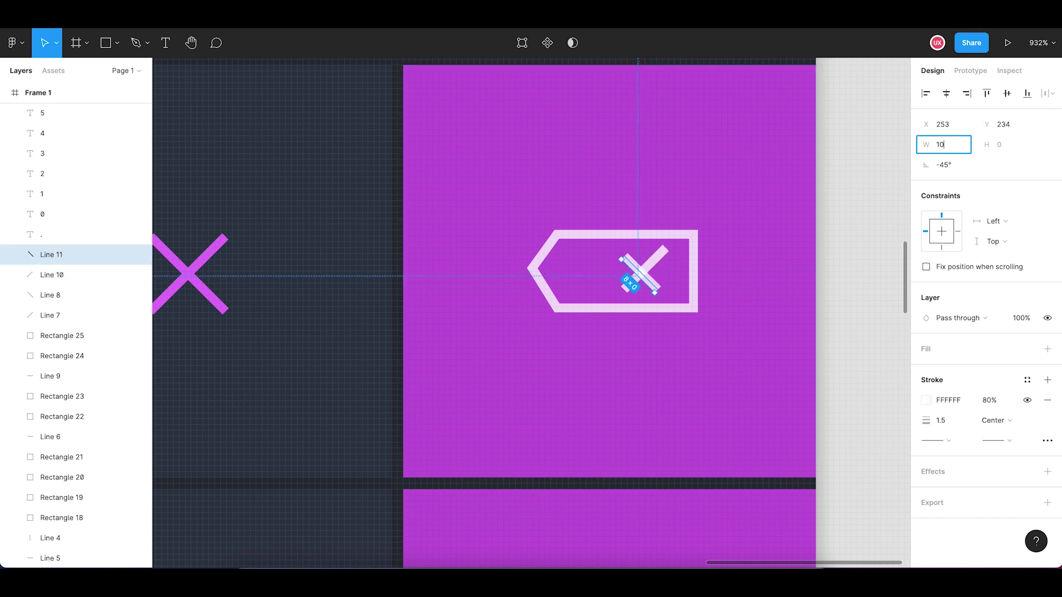
key(Return)
drag(650, 287, 649, 270)
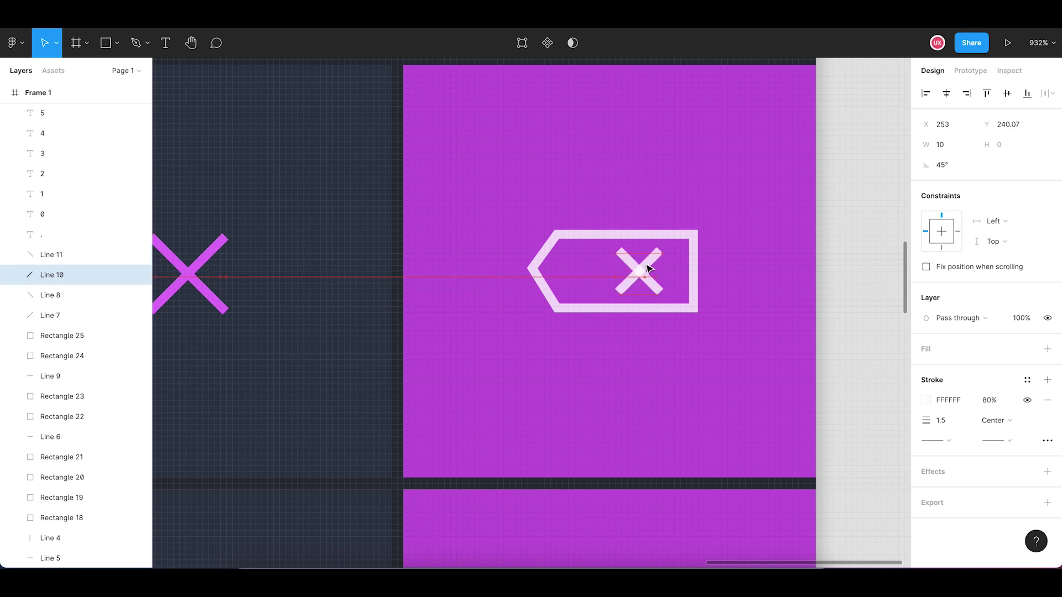
Zoom out to view the finished keypad in full
click(749, 292)
scroll(749, 291, down, 3)
scroll(749, 292, down, 4)
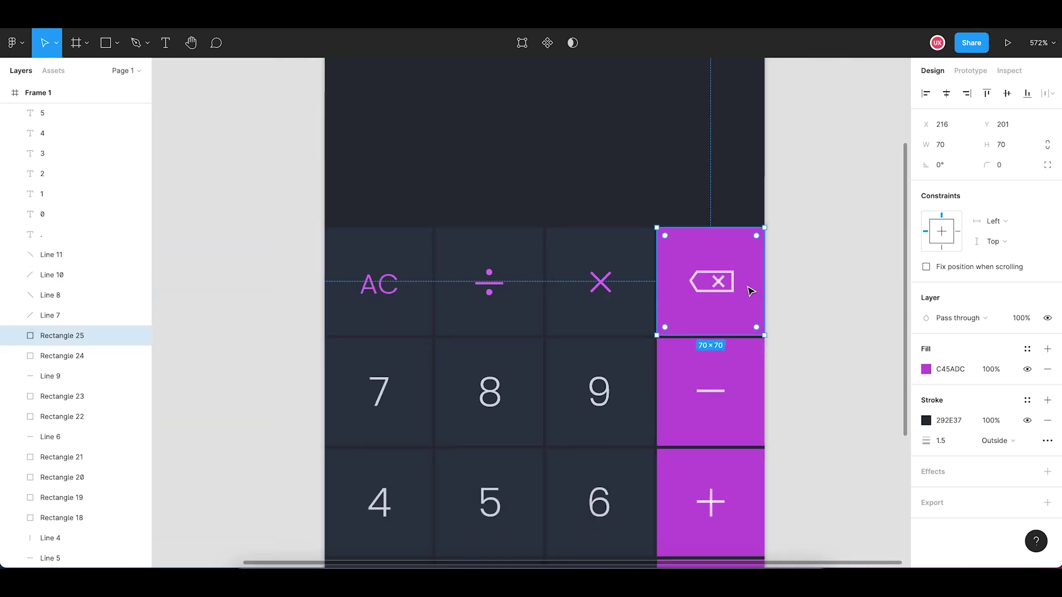
scroll(750, 291, down, 5)
click(814, 324)
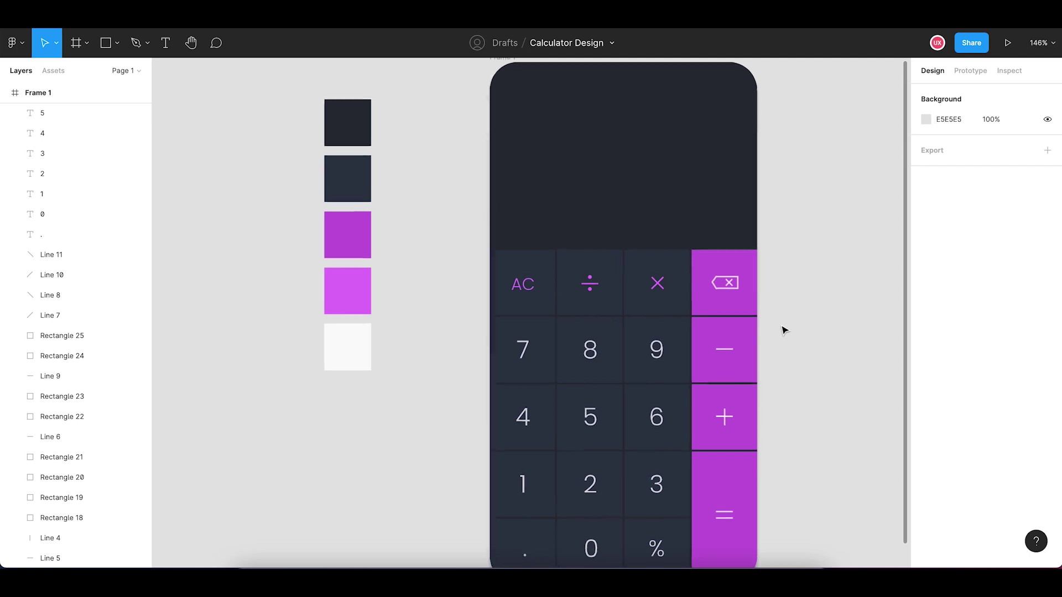
Paste a copy of the 9 text into the display and change it to '650'
scroll(764, 354, up, 2)
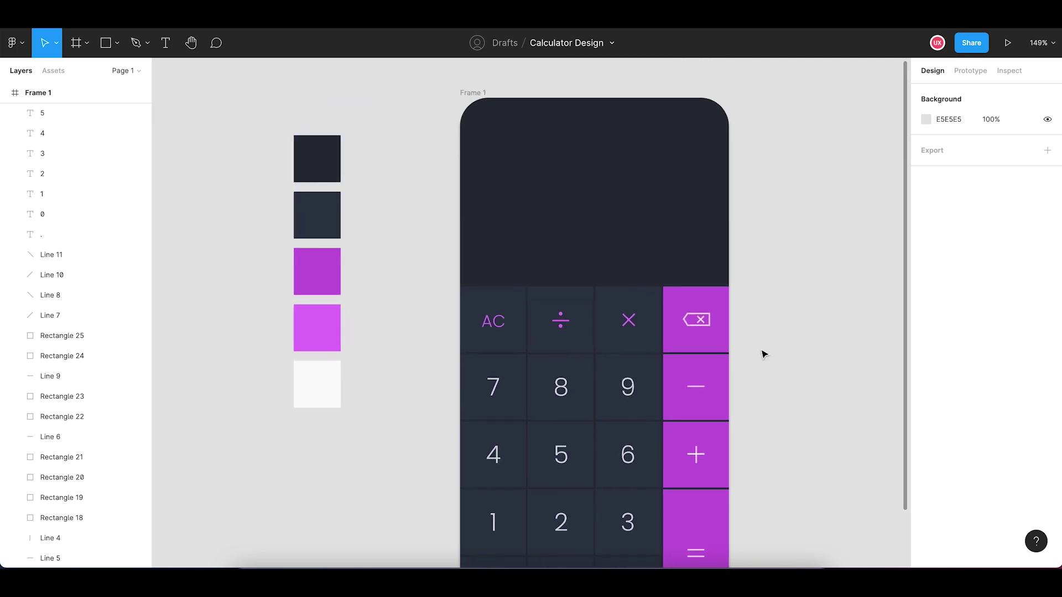
click(632, 395)
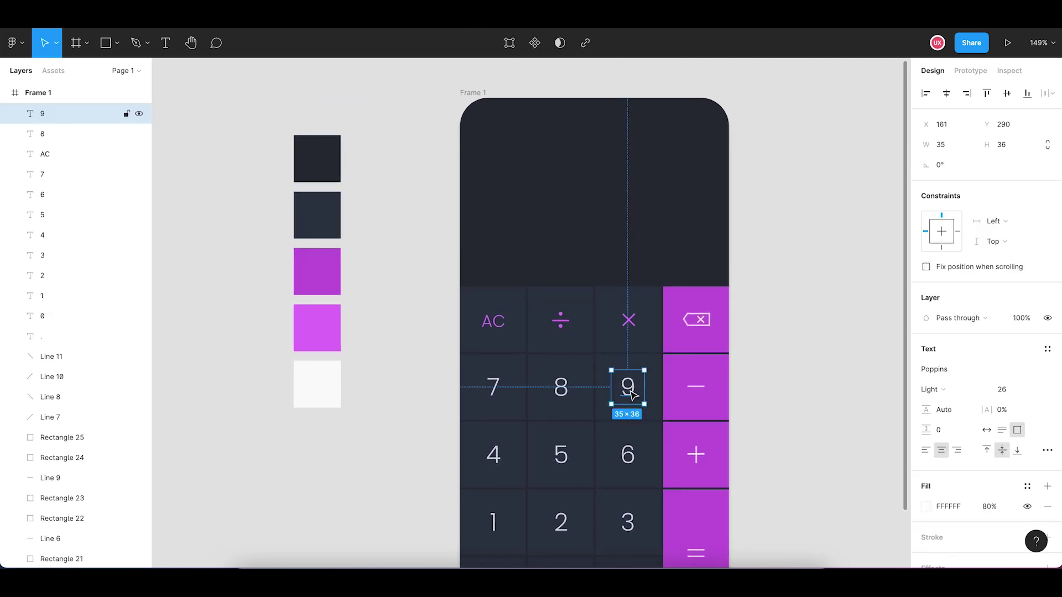
click(660, 240)
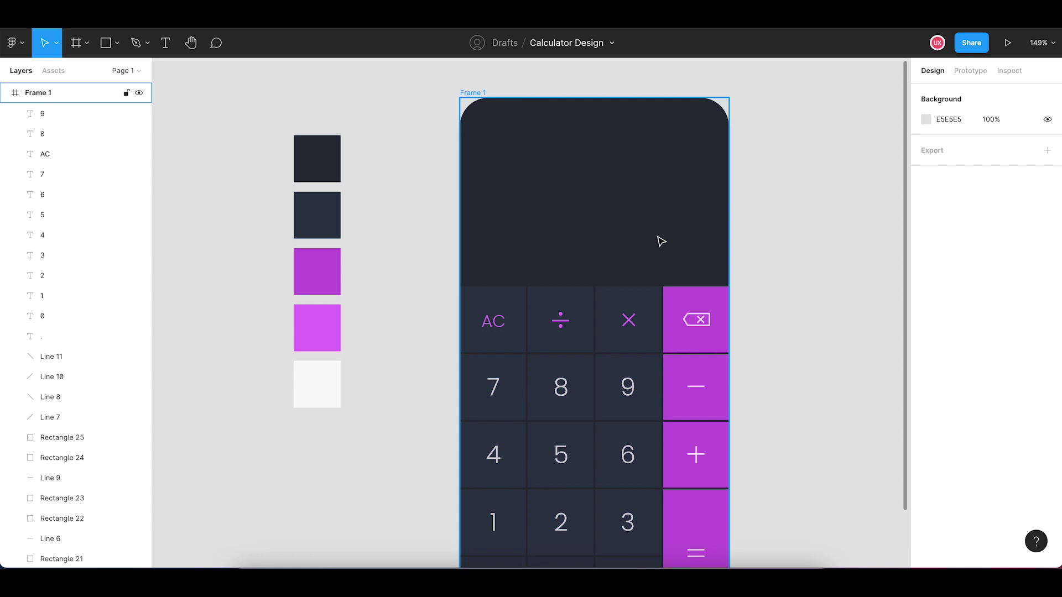
key(ctrl+v)
drag(632, 394, 686, 247)
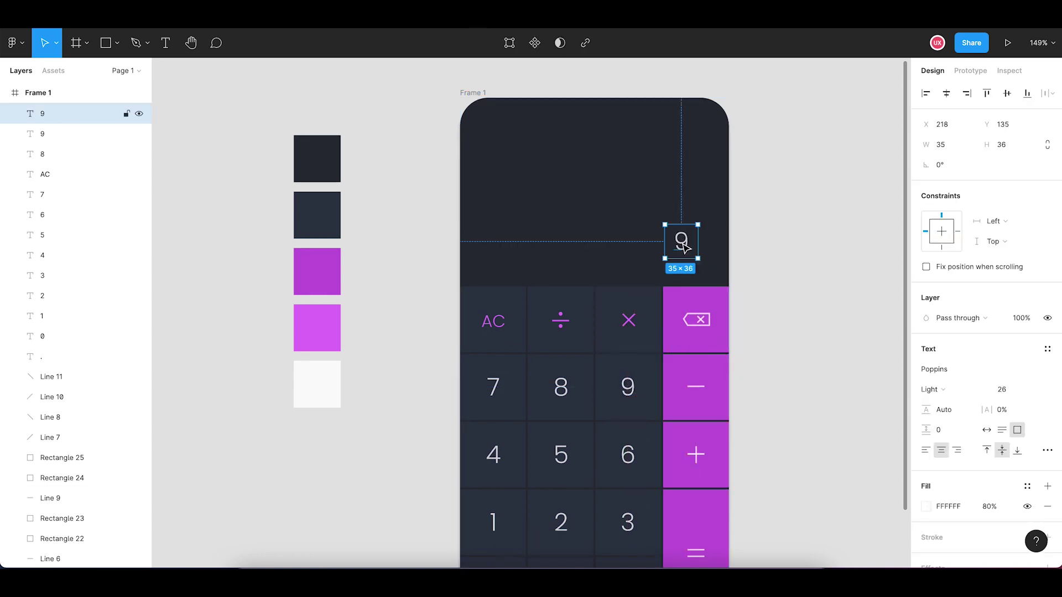
double_click(682, 242)
text(650)
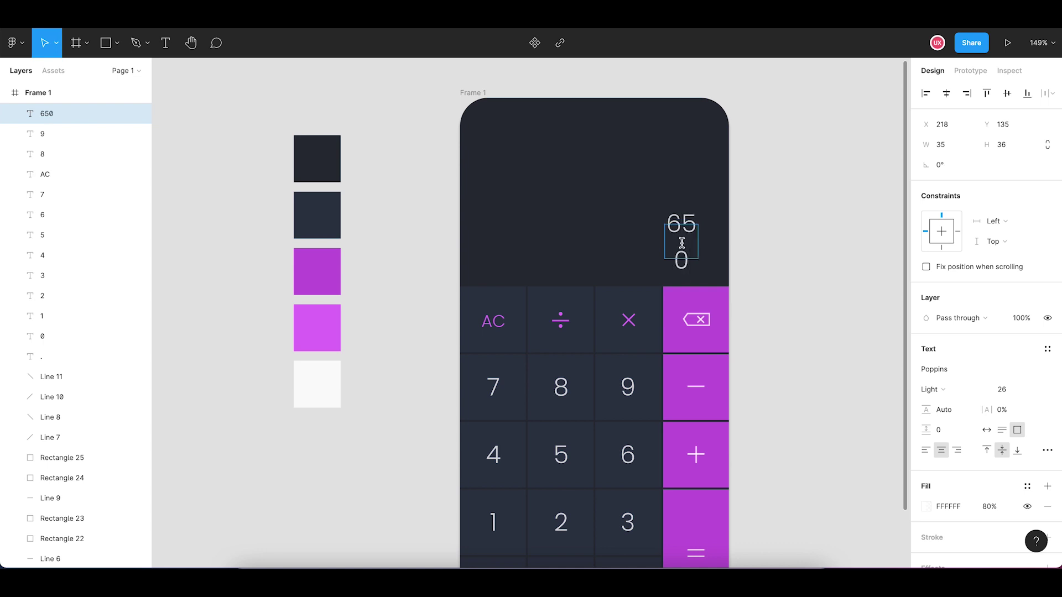
key(Escape)
Set 650 to font size 64, widen its box and place it at the display's right edge
drag(662, 239, 650, 240)
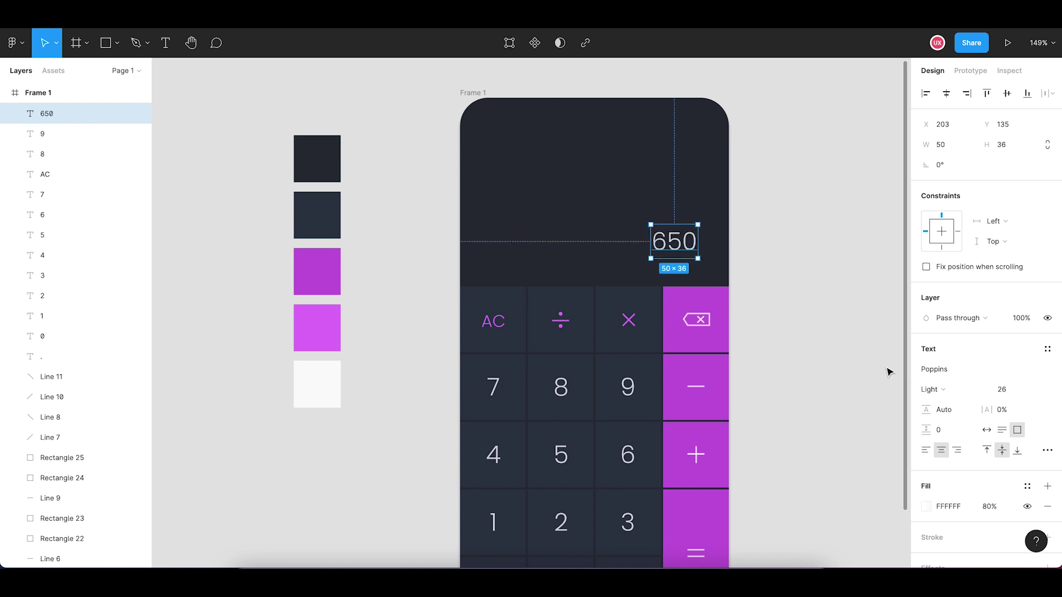
click(1016, 395)
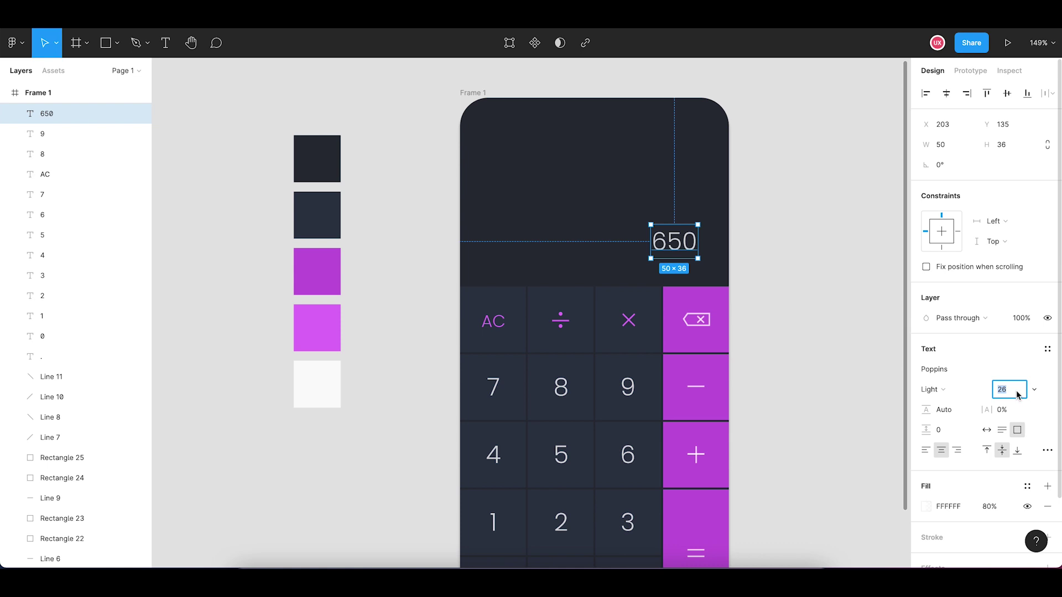
text(64)
key(Return)
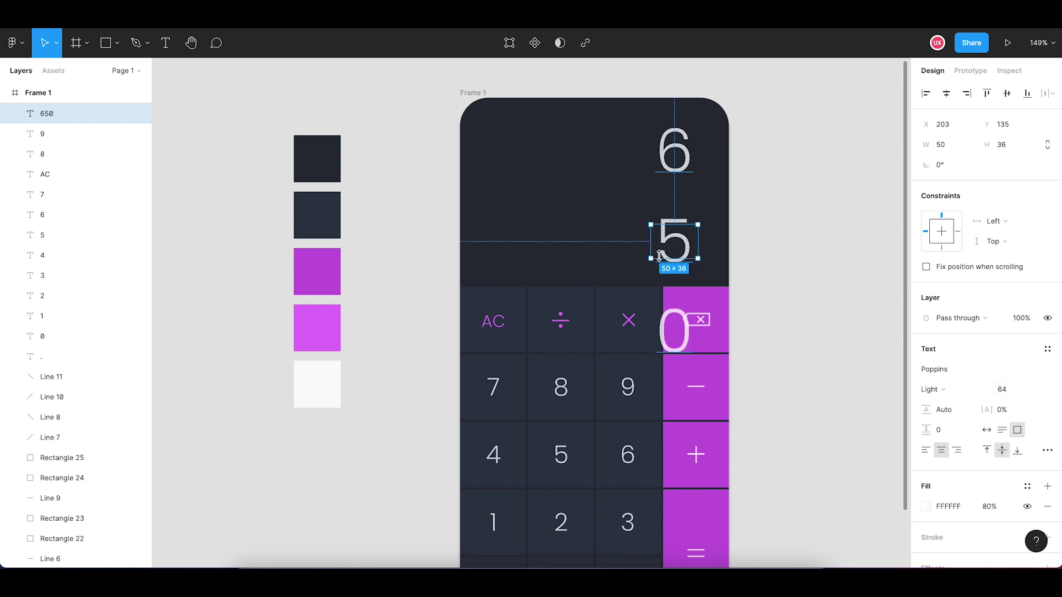
drag(650, 243, 578, 236)
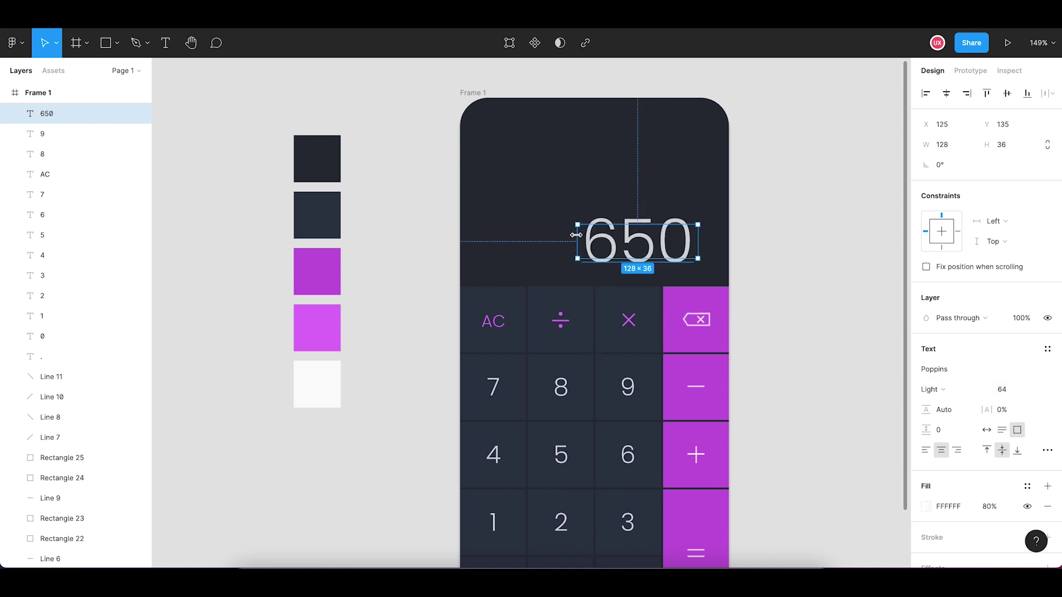
drag(686, 255, 702, 254)
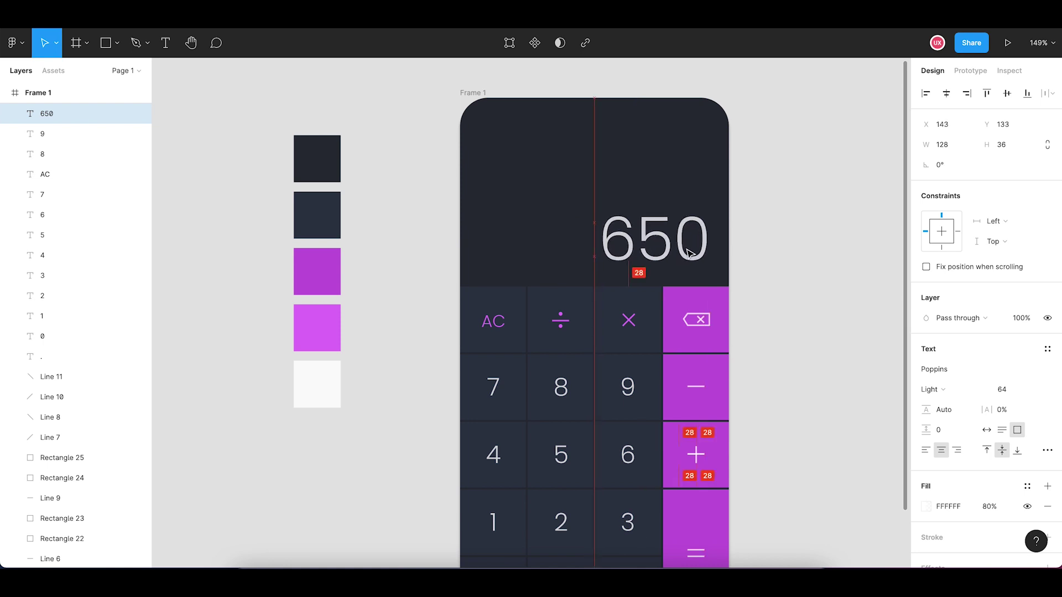
Give 650 ExtraLight weight, then paste a duplicate of it
click(948, 390)
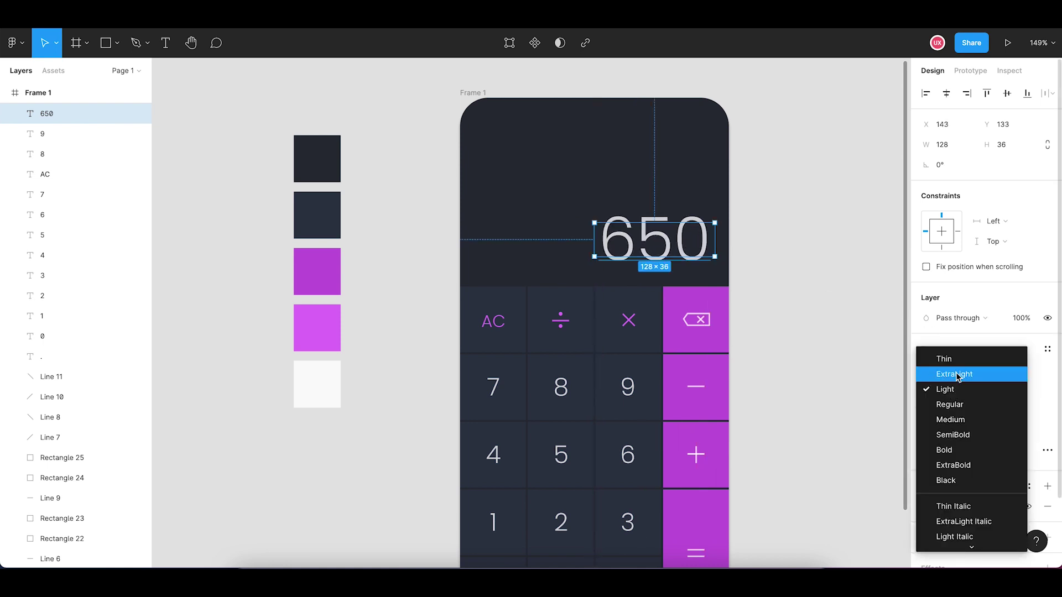
click(956, 374)
click(956, 389)
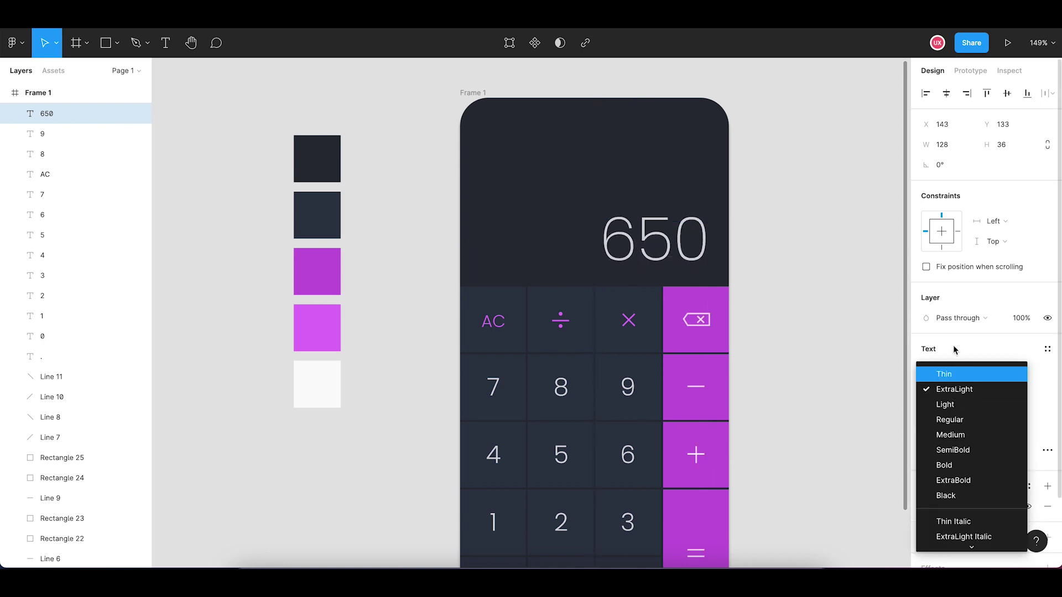
click(956, 373)
click(948, 389)
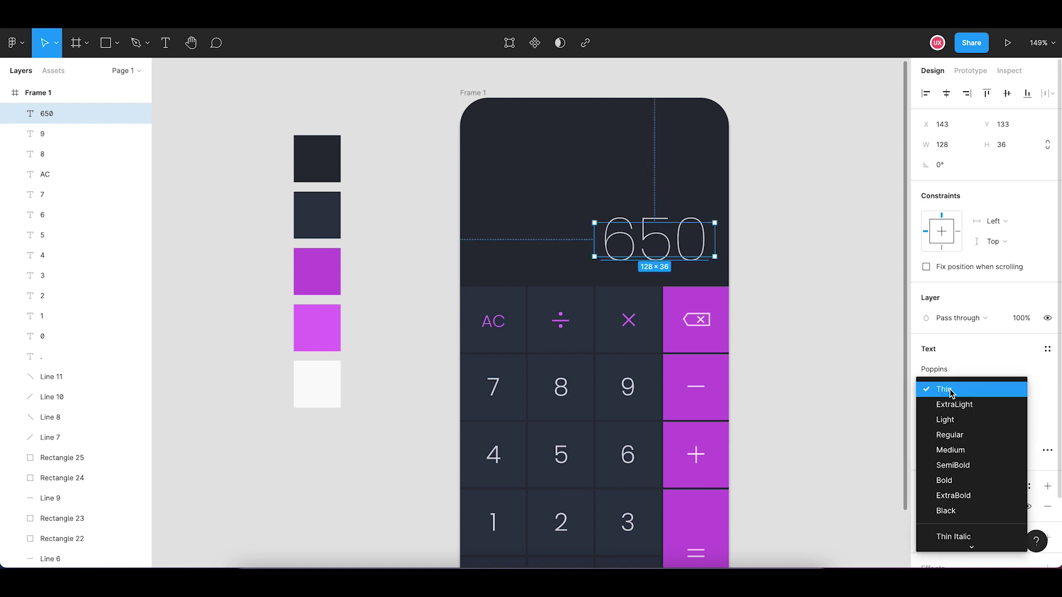
click(950, 399)
click(835, 318)
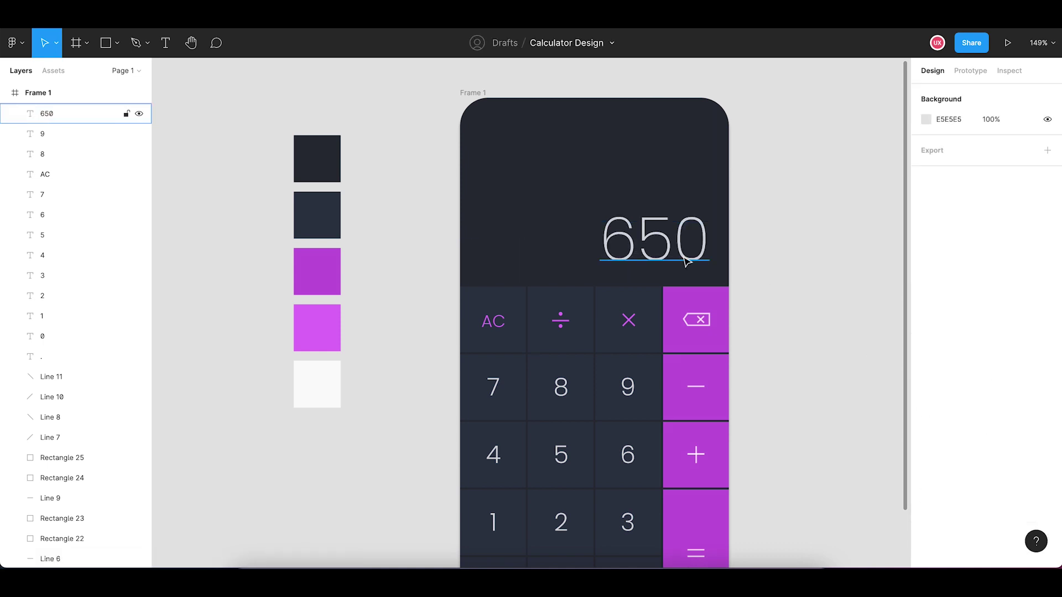
click(666, 222)
key(ctrl+c)
key(ctrl+v)
Move the duplicate above 650, set it to size 24, retype it as '13 x 50' and right-align it
drag(666, 221, 668, 195)
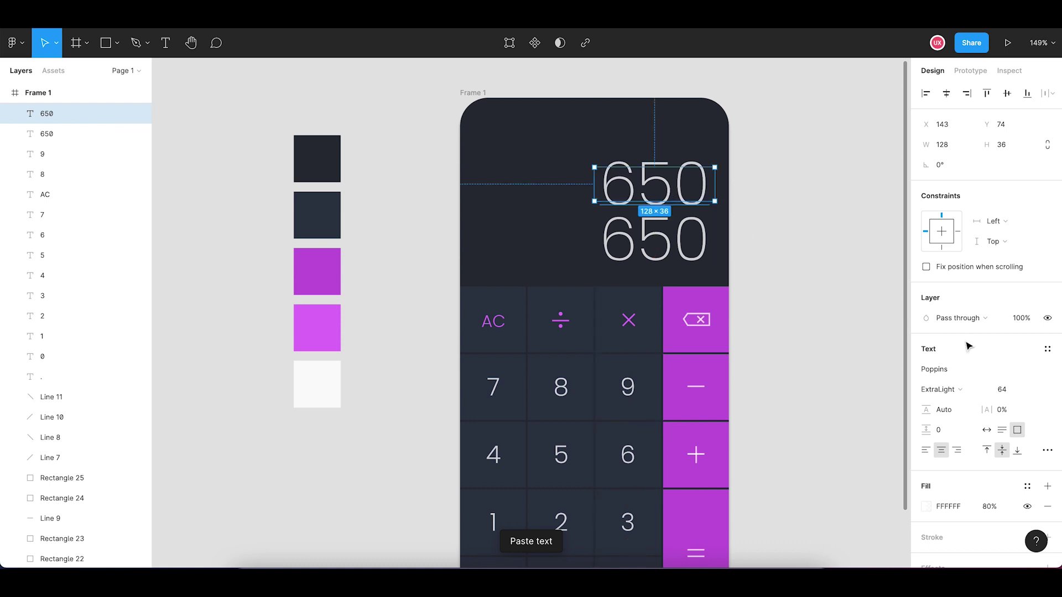
click(1012, 393)
text(24)
key(Return)
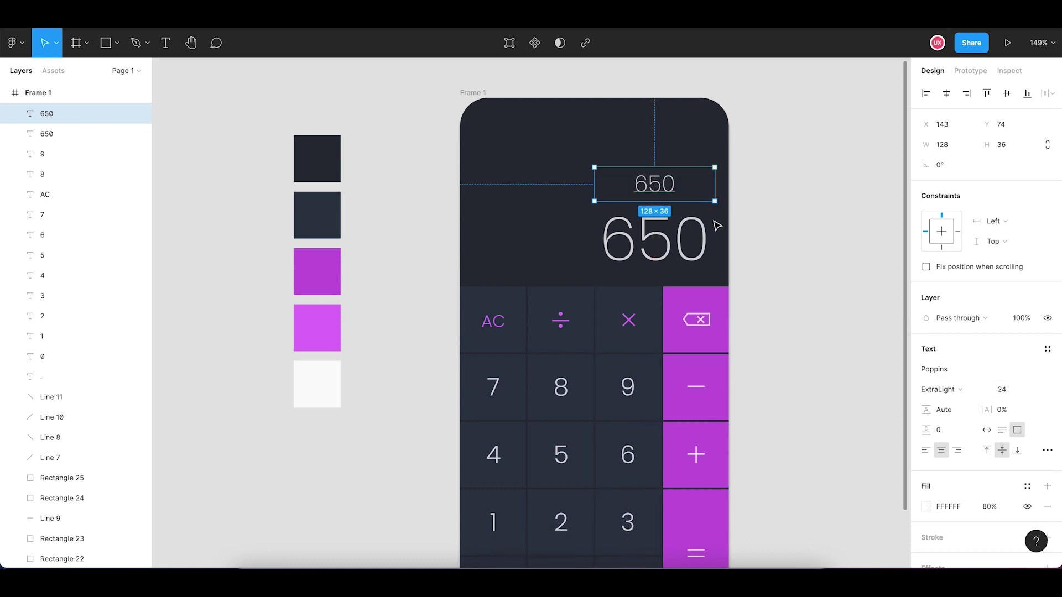
double_click(668, 185)
text(13)
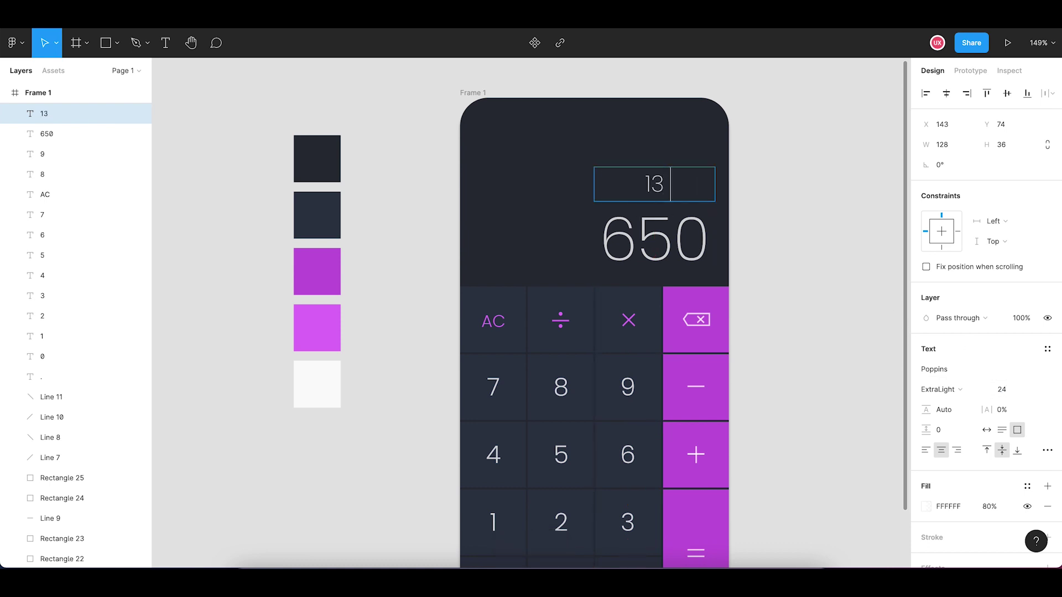
text( x 50)
key(Escape)
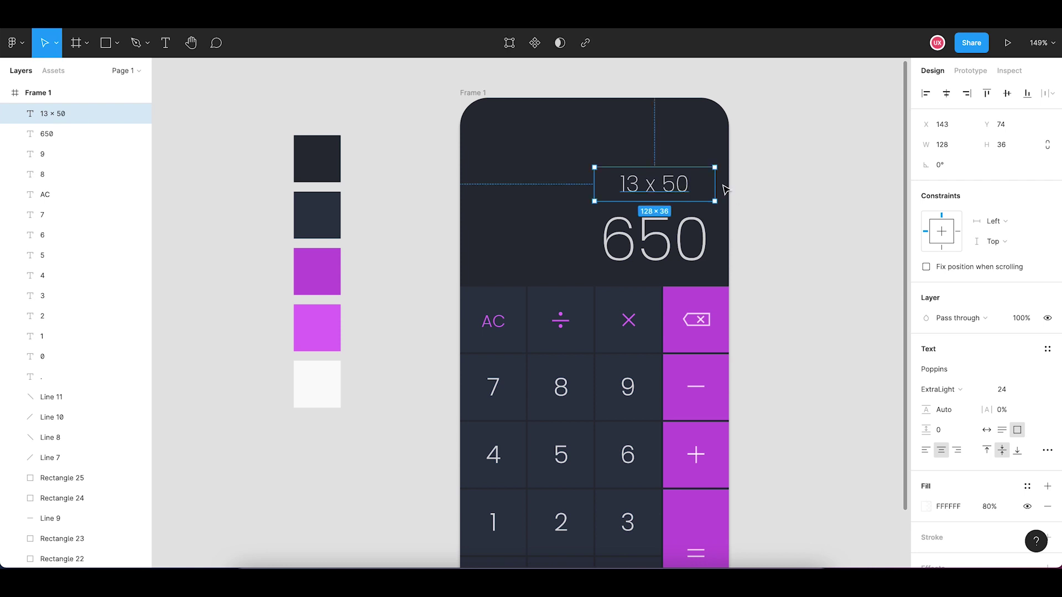
drag(678, 191, 689, 191)
click(790, 225)
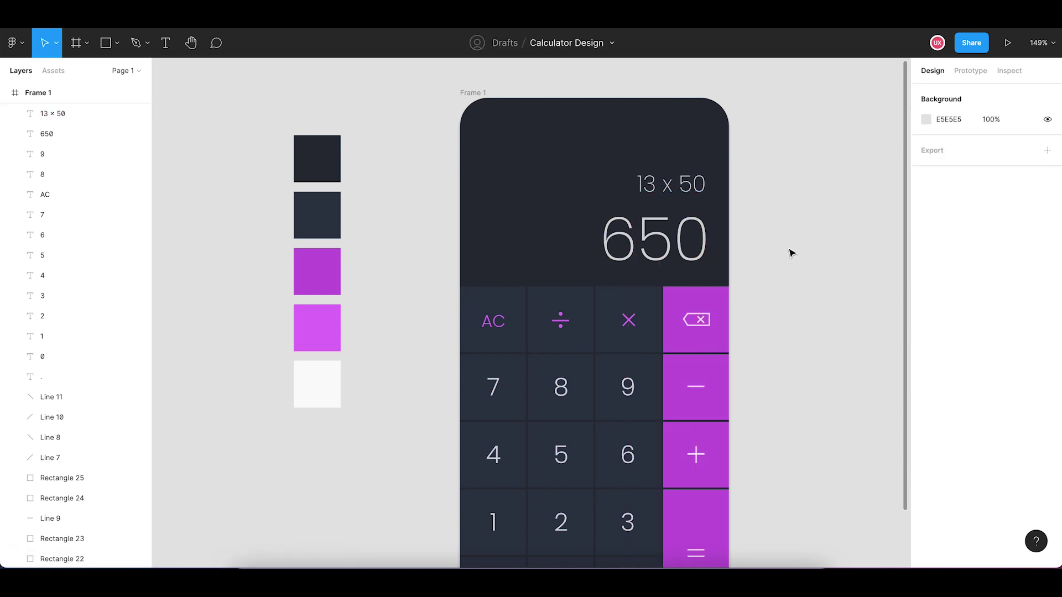
scroll(790, 258, down, 3)
scroll(790, 258, down, 2)
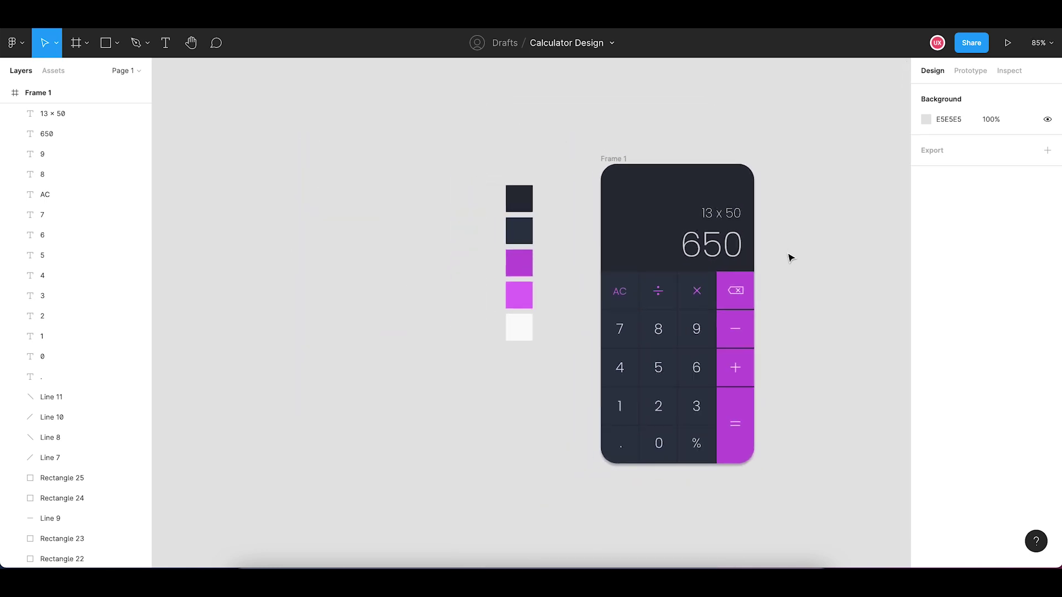
drag(817, 263, 741, 244)
scroll(741, 244, up, 1)
scroll(740, 245, up, 3)
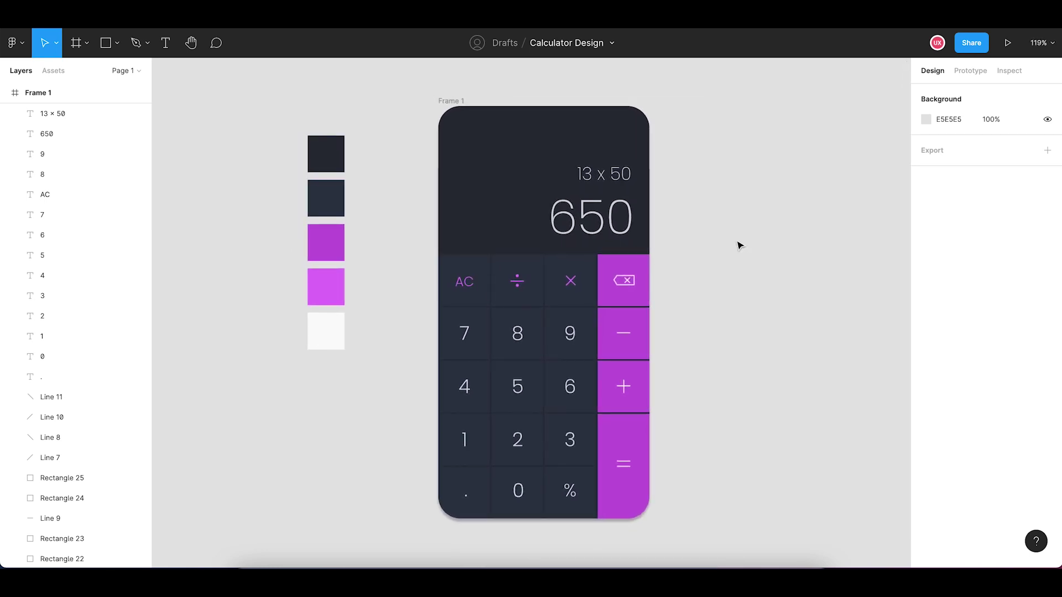